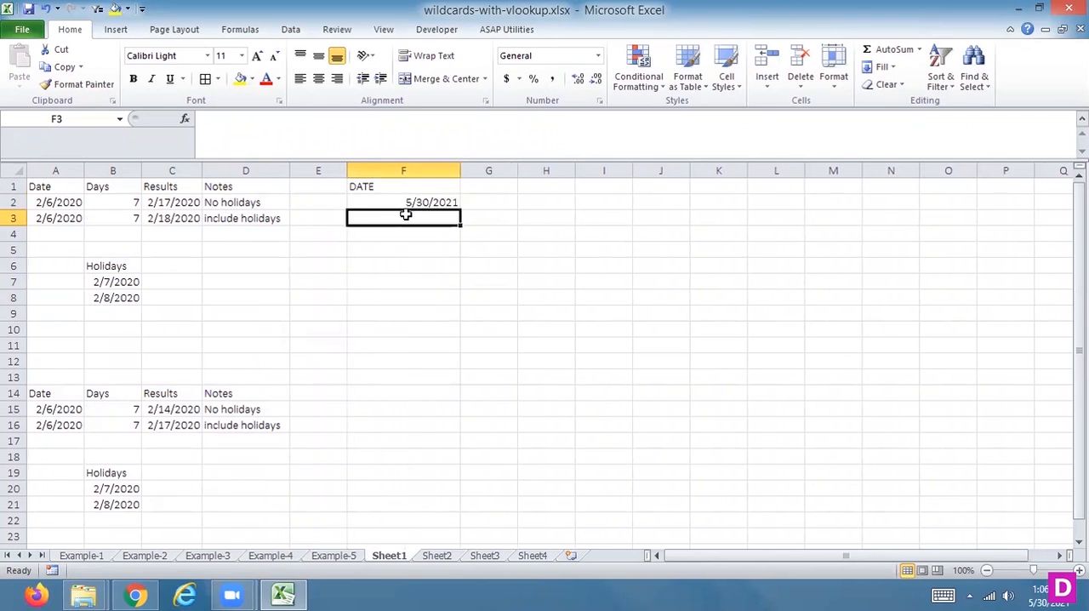
Step: Add the header DAYS in G1 and enter 15 below it in G2
{"action": "key", "text": "Up"}
{"action": "key", "text": "Up"}
{"action": "key", "text": "Right"}
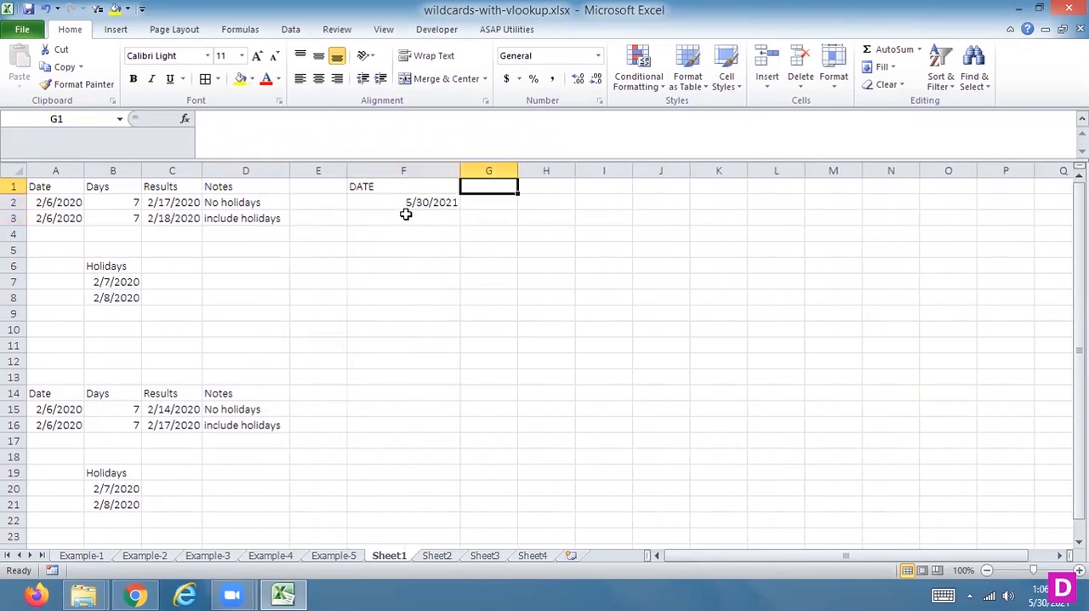
{"action": "type", "text": "DAYS"}
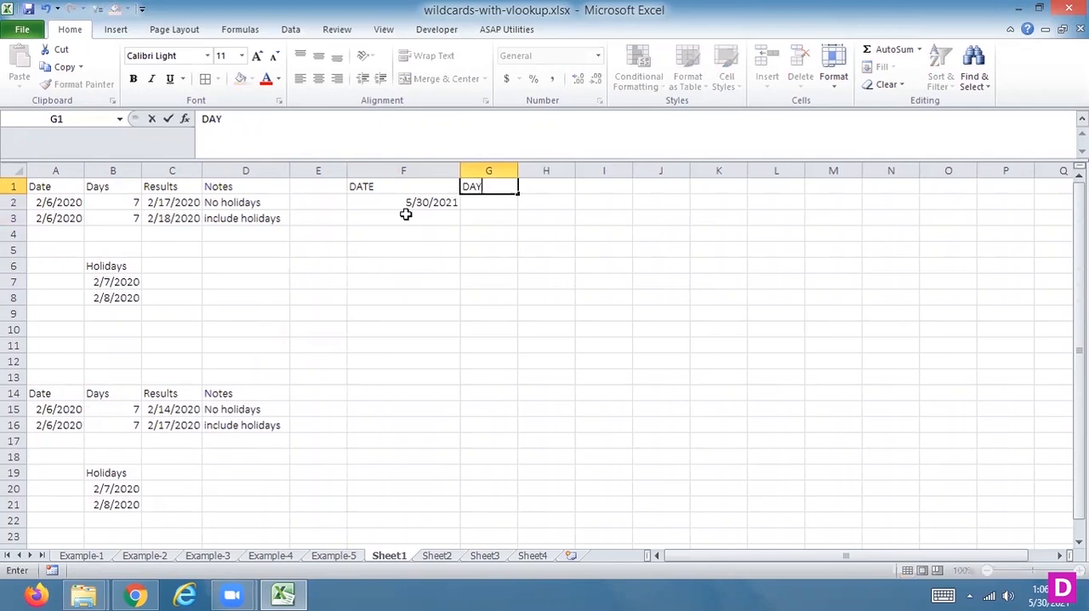
{"action": "key", "text": "Return"}
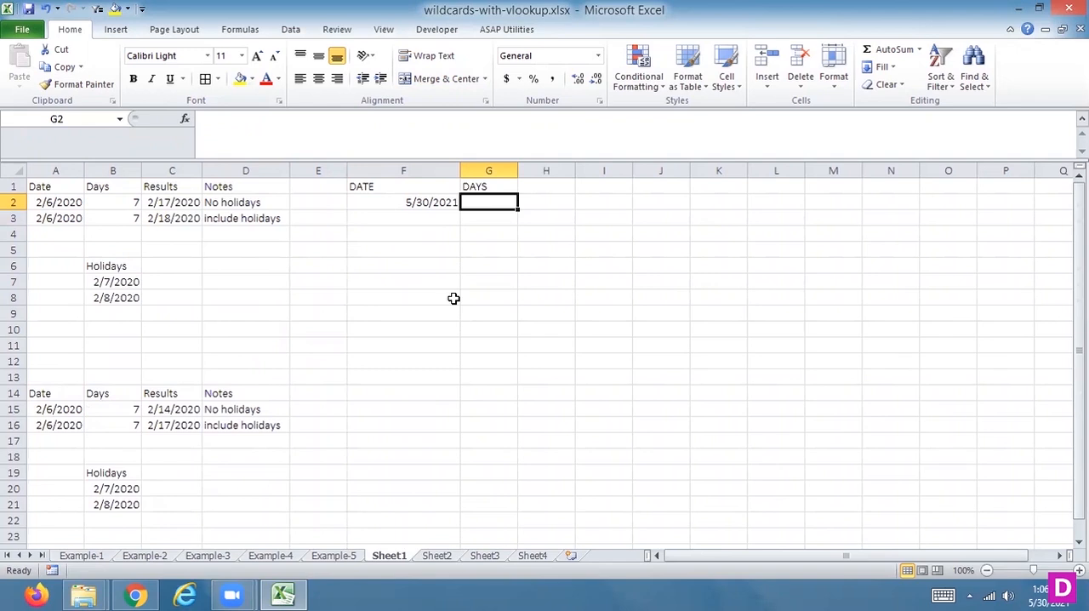
{"action": "type", "text": "15"}
{"action": "key", "text": "Return"}
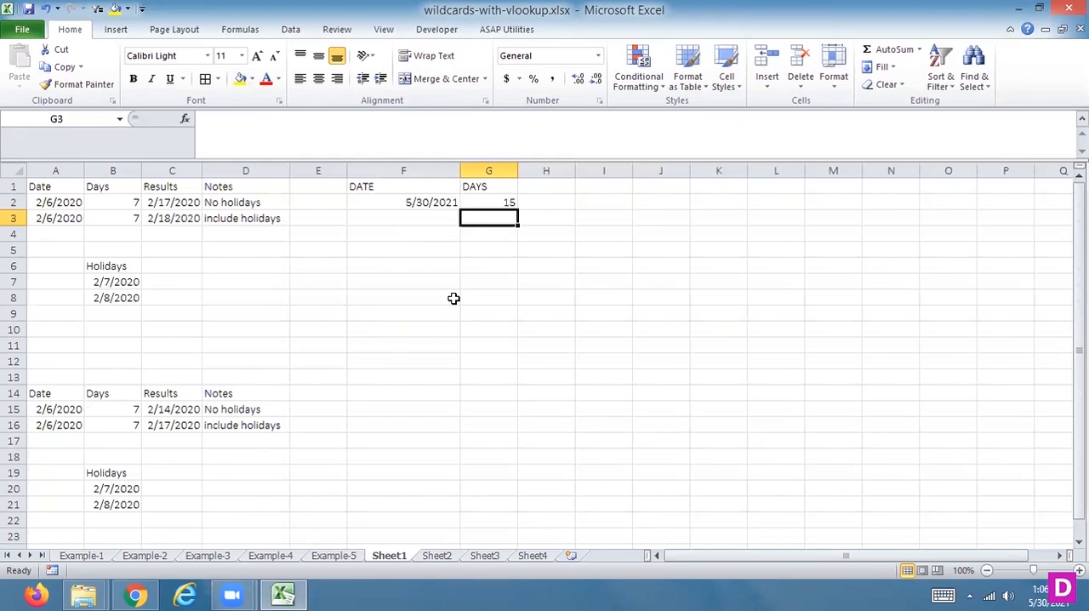
Step: Add the header RESULTS in cell H1
{"action": "key", "text": "Up"}
{"action": "key", "text": "Up"}
{"action": "key", "text": "Right"}
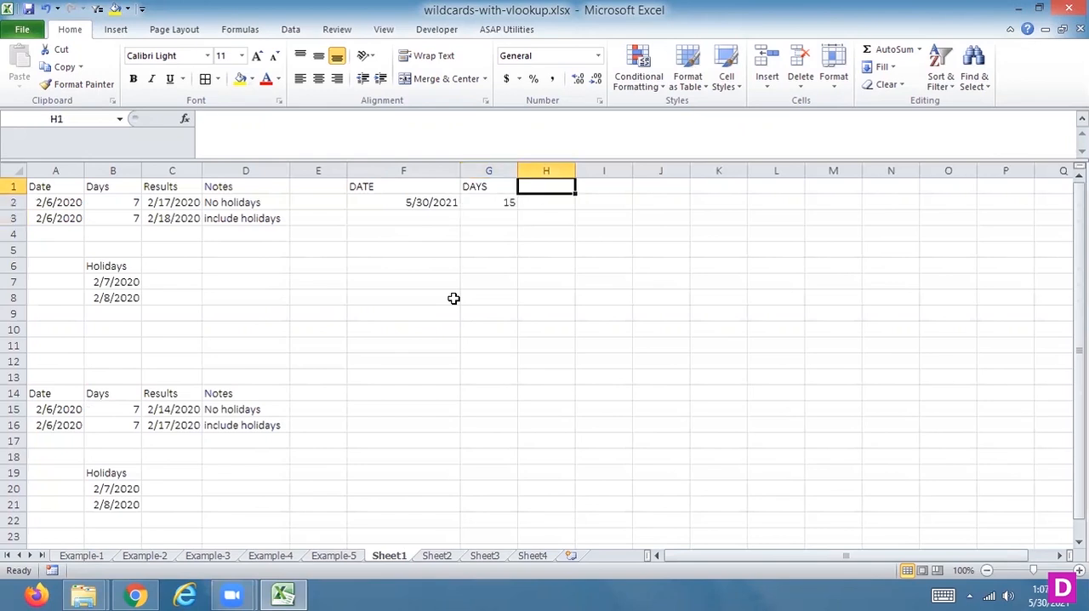
{"action": "type", "text": "RES"}
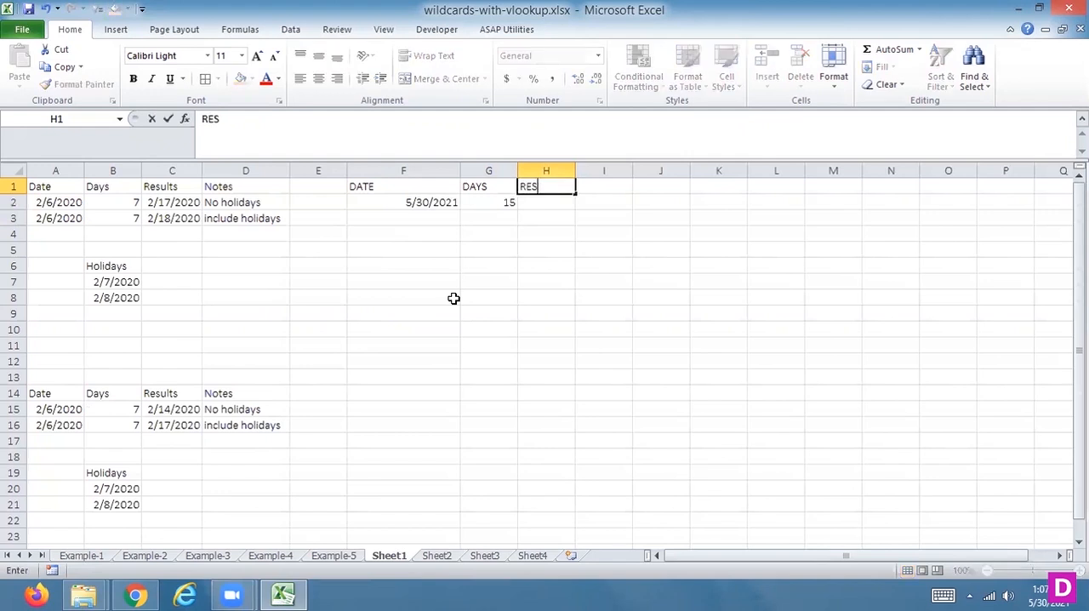
{"action": "type", "text": "ULTS"}
{"action": "key", "text": "Return"}
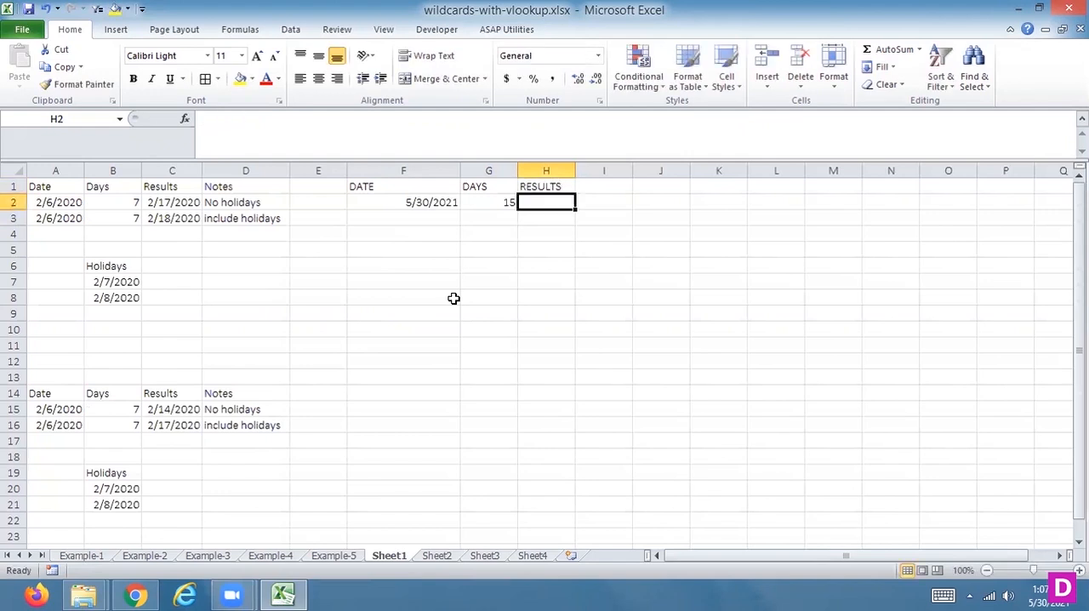
Step: Enter =WORKDAY(F2,G2) in H2, using the date and days cells of that row without holidays
{"action": "type", "text": "=WO"}
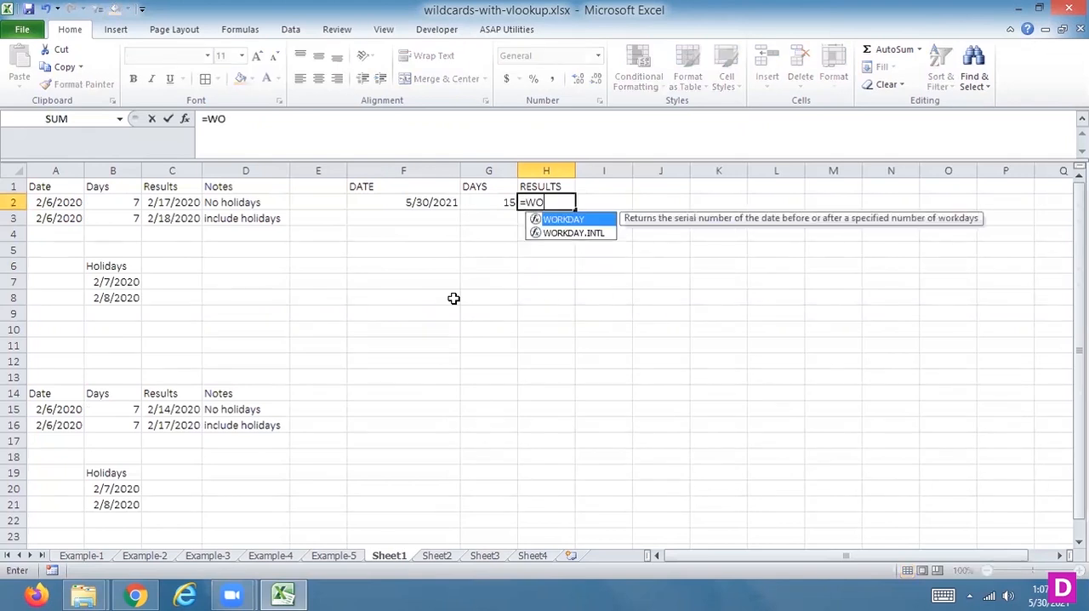
{"action": "double_click", "coordinate": [591, 221]}
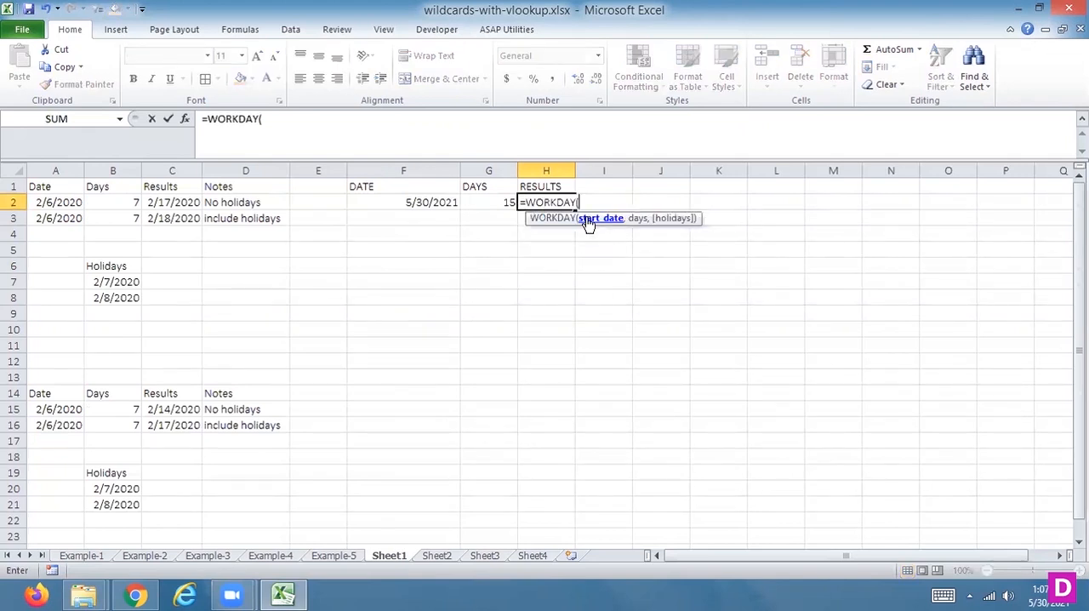
{"action": "left_click", "coordinate": [421, 204]}
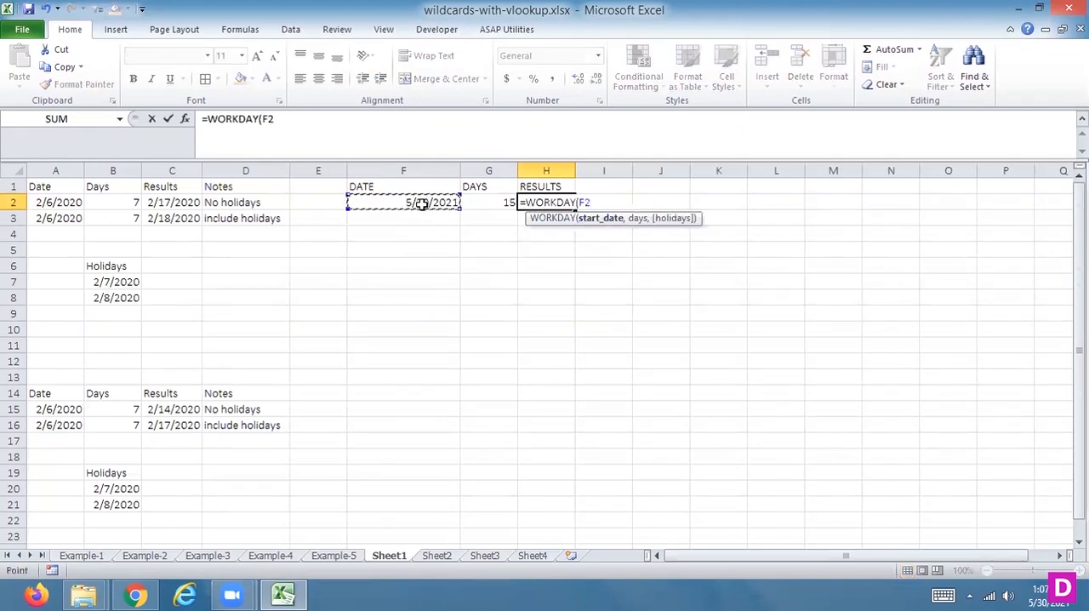
{"action": "type", "text": ","}
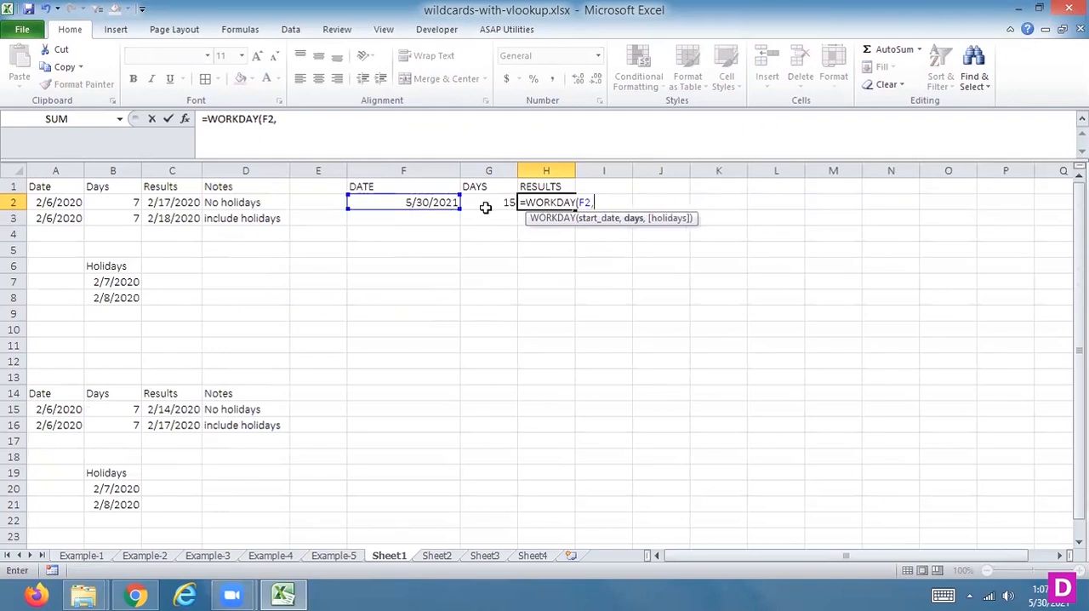
{"action": "left_click", "coordinate": [485, 201]}
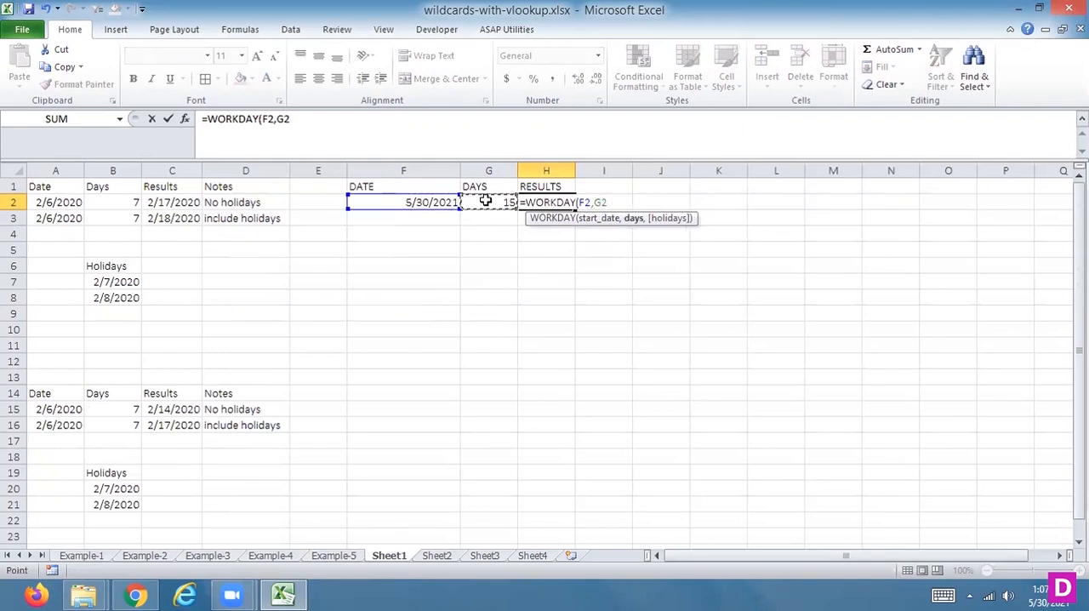
{"action": "type", "text": ","}
{"action": "key", "text": "BackSpace"}
{"action": "type", "text": ")"}
{"action": "key", "text": "Return"}
Step: Format the result in H2 as Short Date
{"action": "key", "text": "Up"}
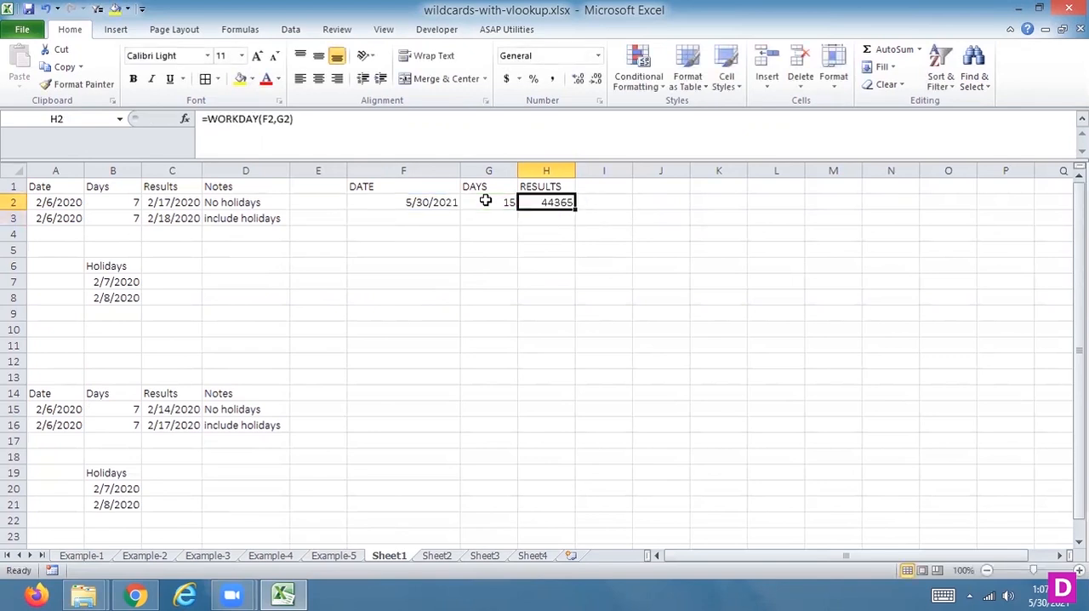
{"action": "left_click", "coordinate": [598, 56]}
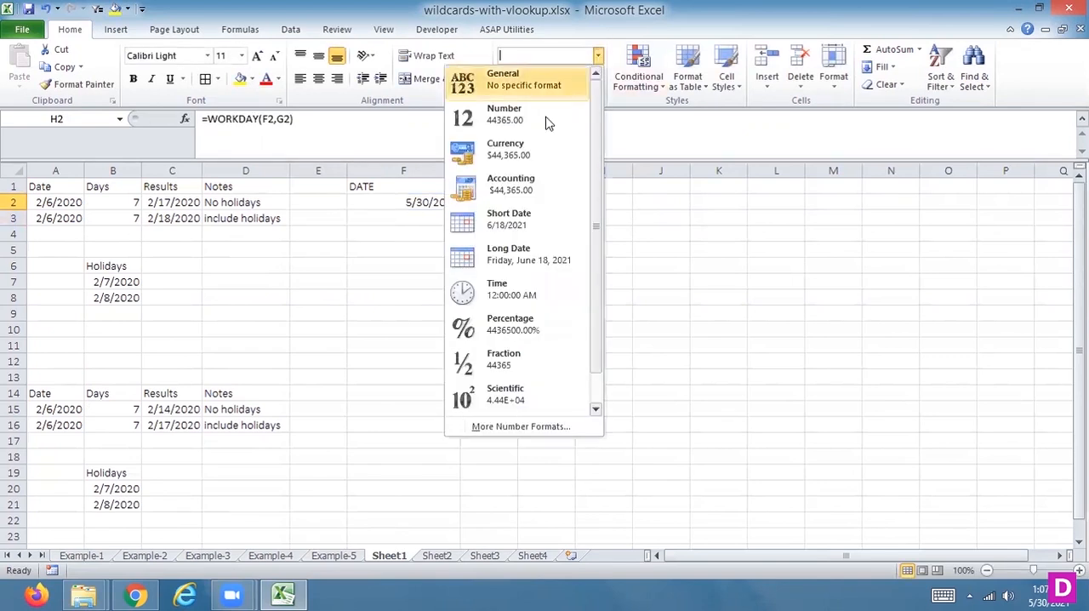
{"action": "left_click", "coordinate": [519, 225]}
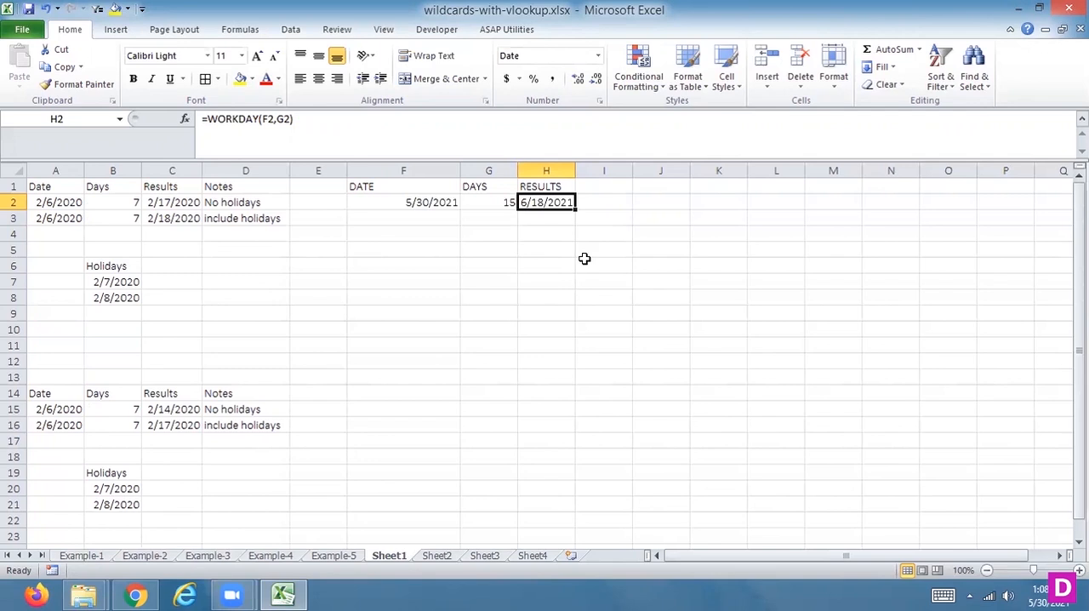
Step: Fill the second row with the date 5/30/2021 in F3 and 15 days in G3
{"action": "key", "text": "Down"}
{"action": "key", "text": "Left"}
{"action": "key", "text": "Left"}
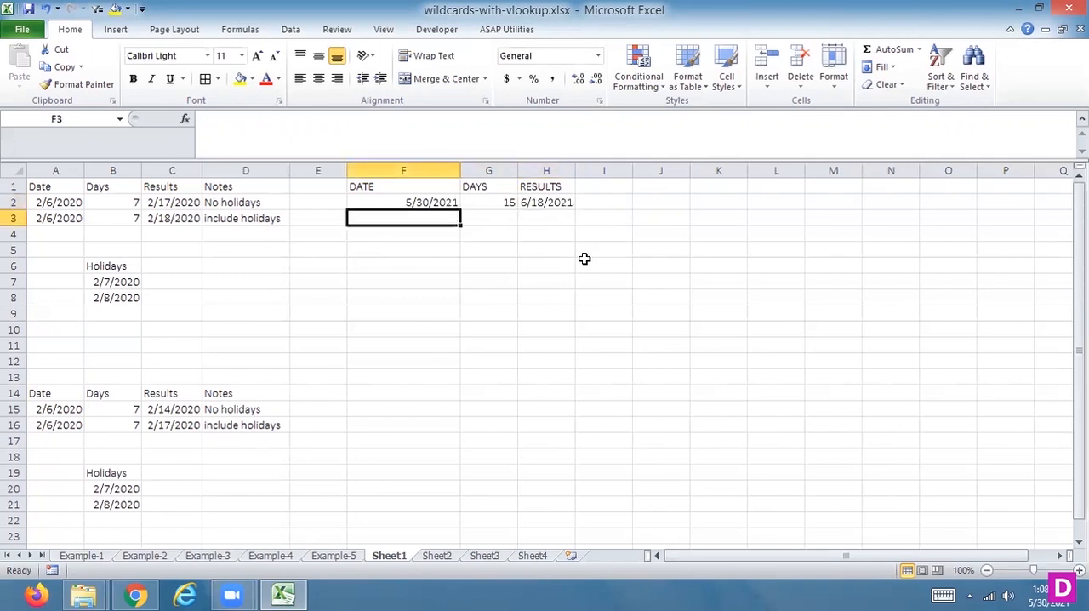
{"action": "type", "text": "5/"}
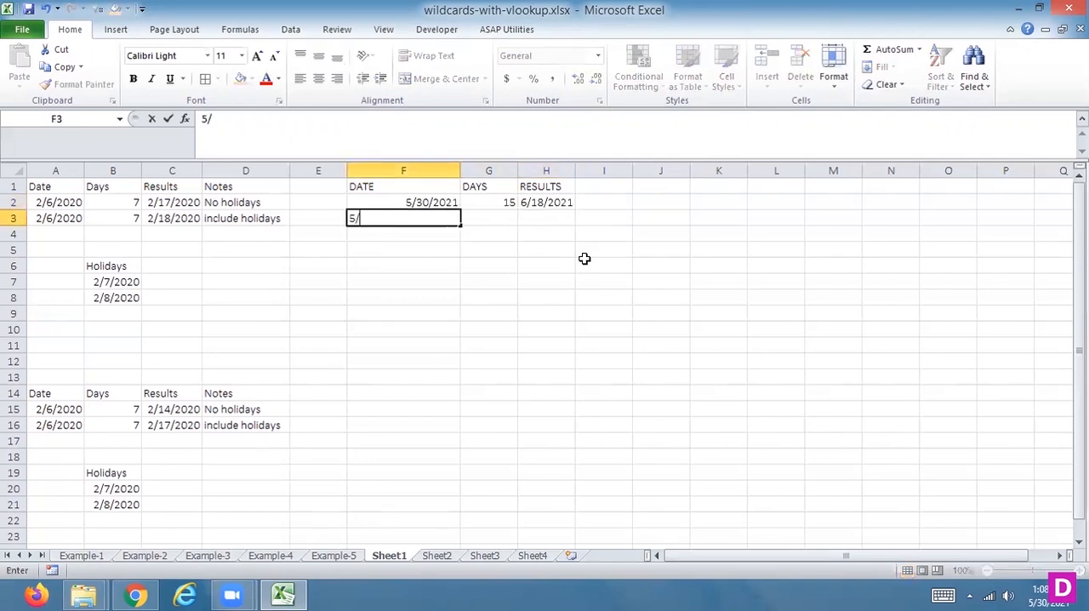
{"action": "type", "text": "30/2021"}
{"action": "key", "text": "Tab"}
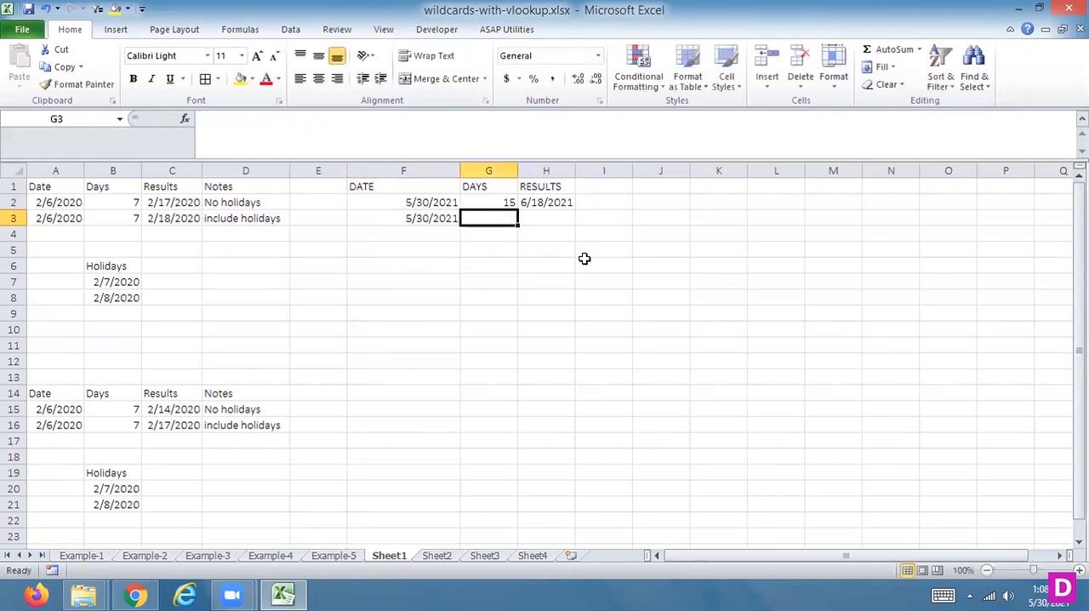
{"action": "type", "text": "15"}
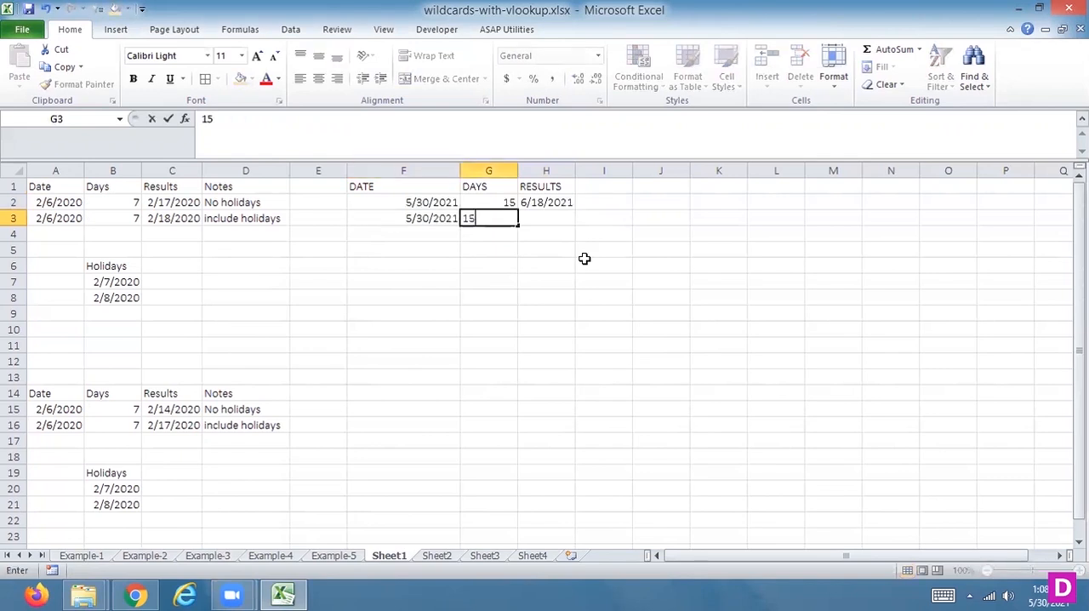
{"action": "left_click", "coordinate": [539, 218]}
{"action": "type", "text": "=WO"}
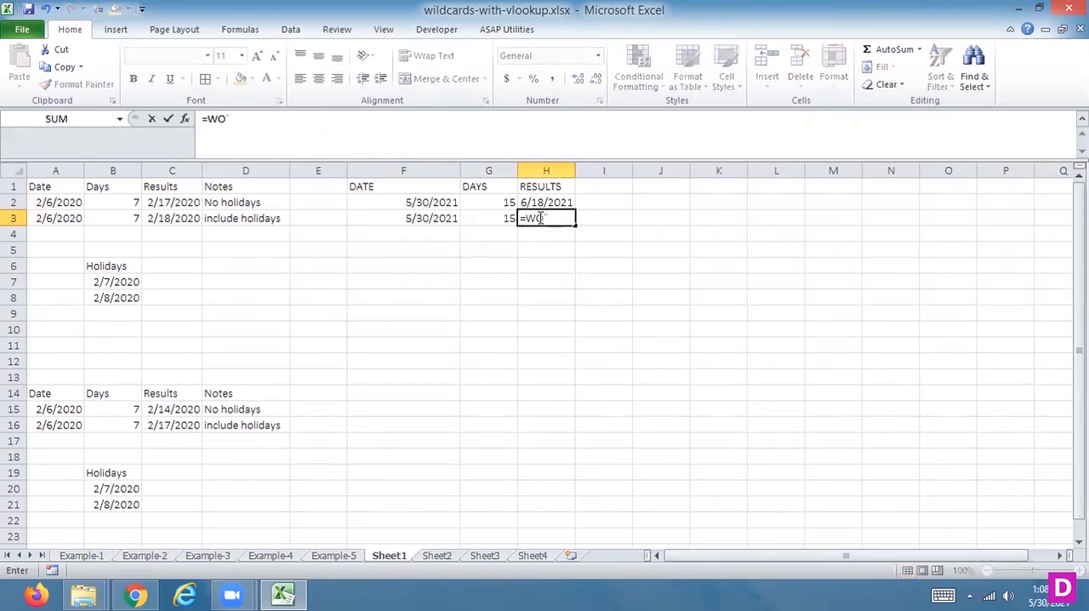
{"action": "type", "text": "`"}
{"action": "key", "text": "Return"}
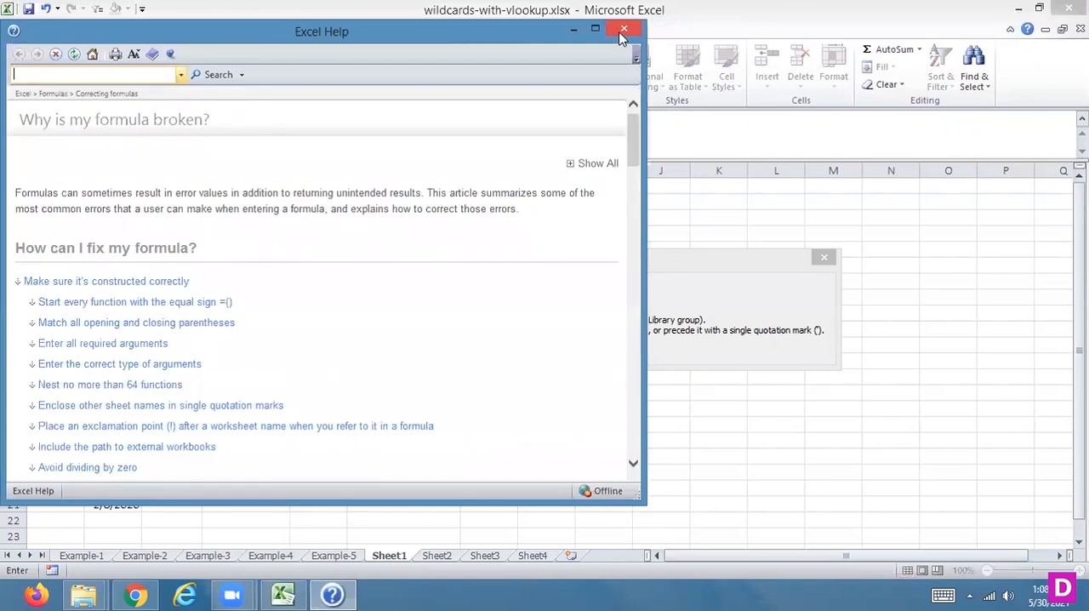
{"action": "left_click", "coordinate": [623, 31]}
{"action": "left_click", "coordinate": [823, 257]}
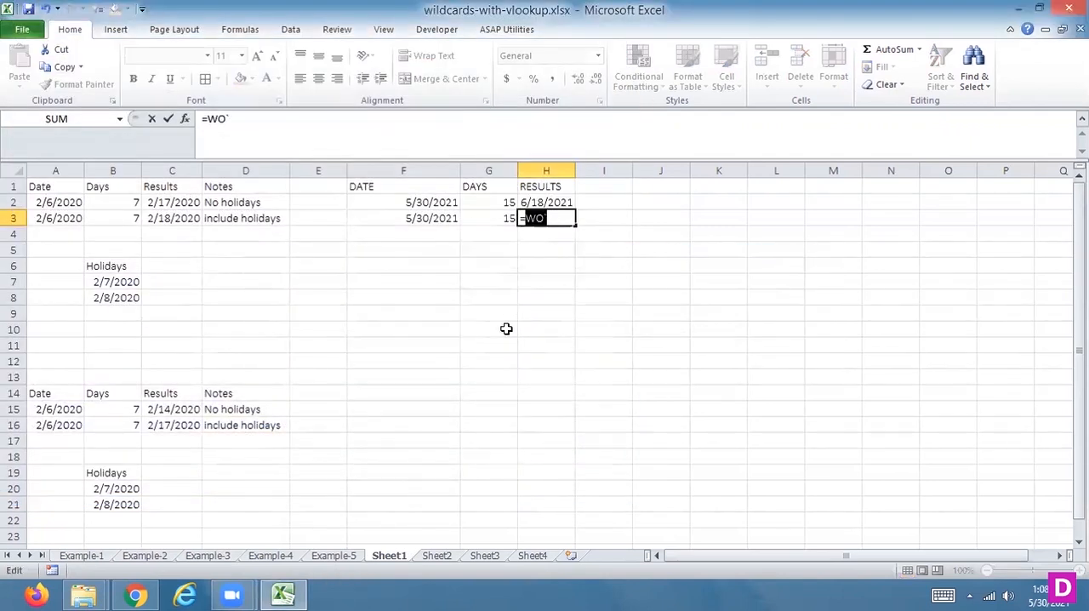
{"action": "key", "text": "Escape"}
Step: Add the header HOLIDAYS in cell G6
{"action": "left_click", "coordinate": [491, 267]}
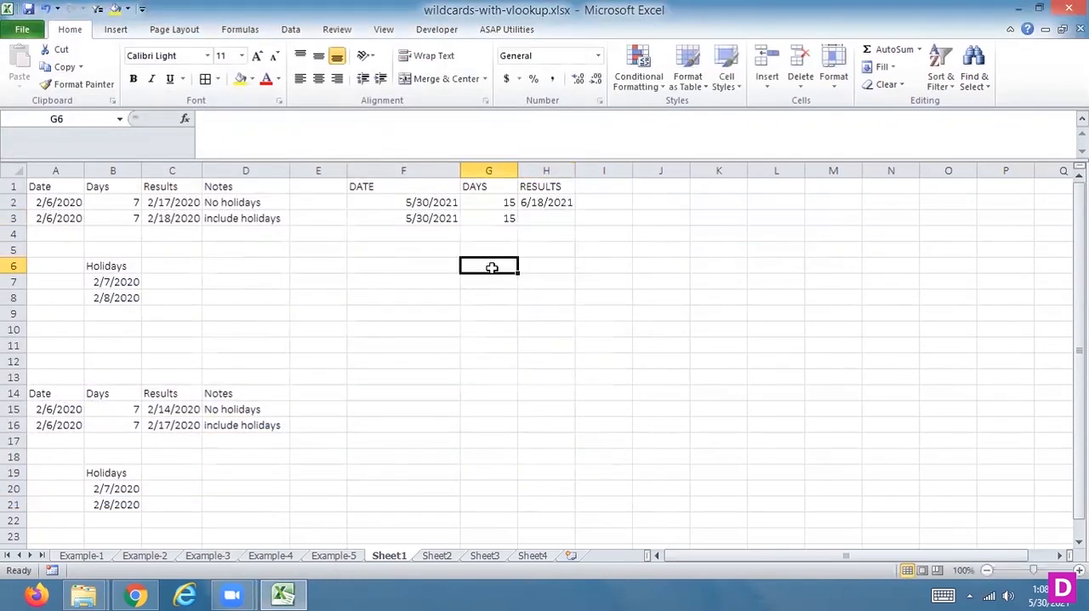
{"action": "type", "text": "HOLIDAYS"}
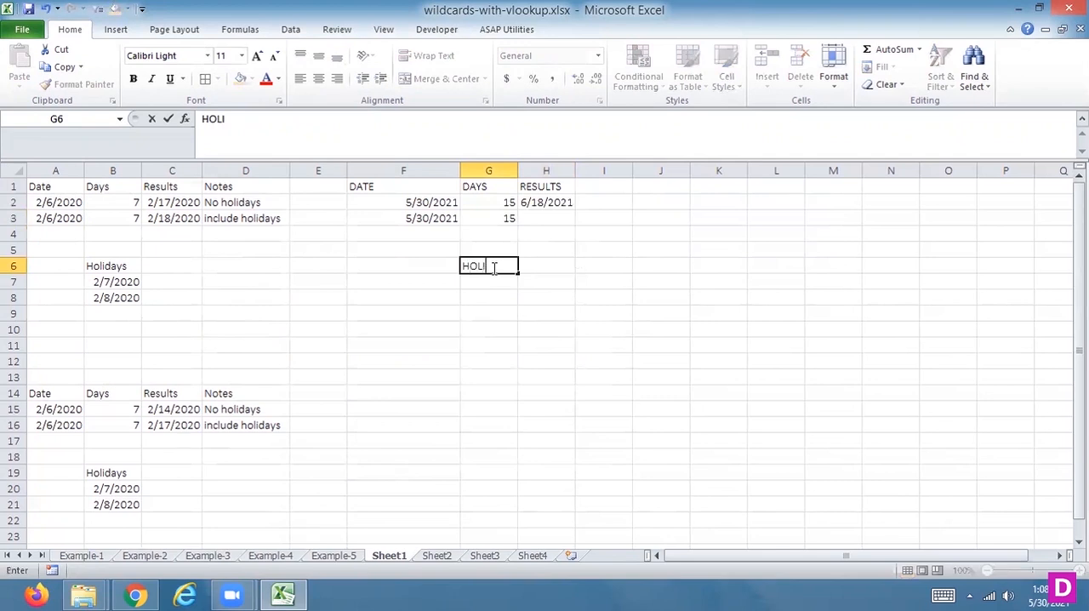
{"action": "key", "text": "Return"}
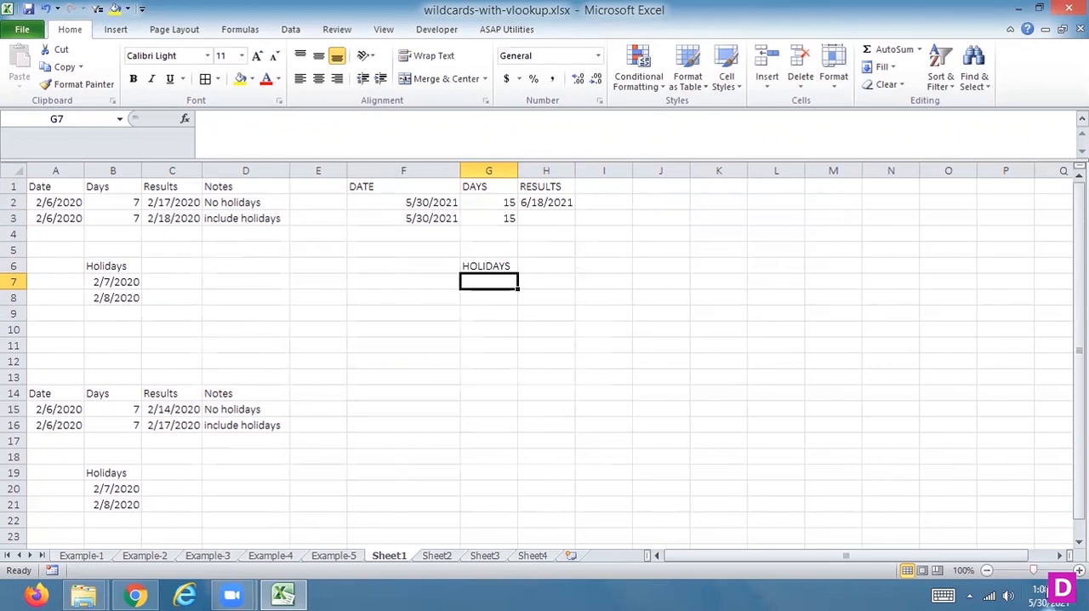
Step: Check the system calendar and list the holidays 6/1/2021 in G7 and 6/2/2021 in G8
{"action": "left_click", "coordinate": [1049, 596]}
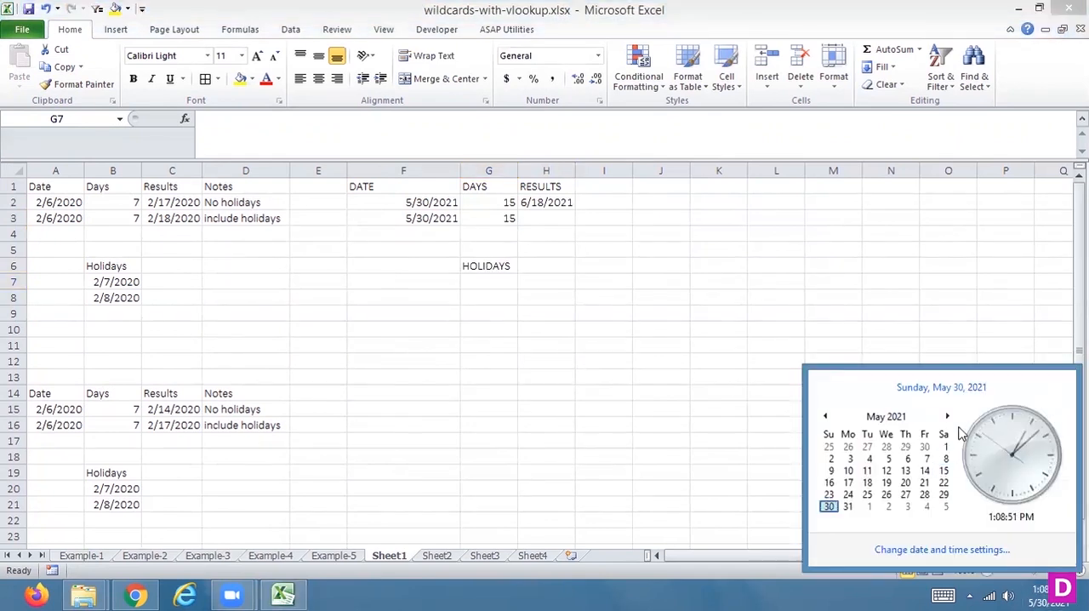
{"action": "left_click", "coordinate": [547, 264]}
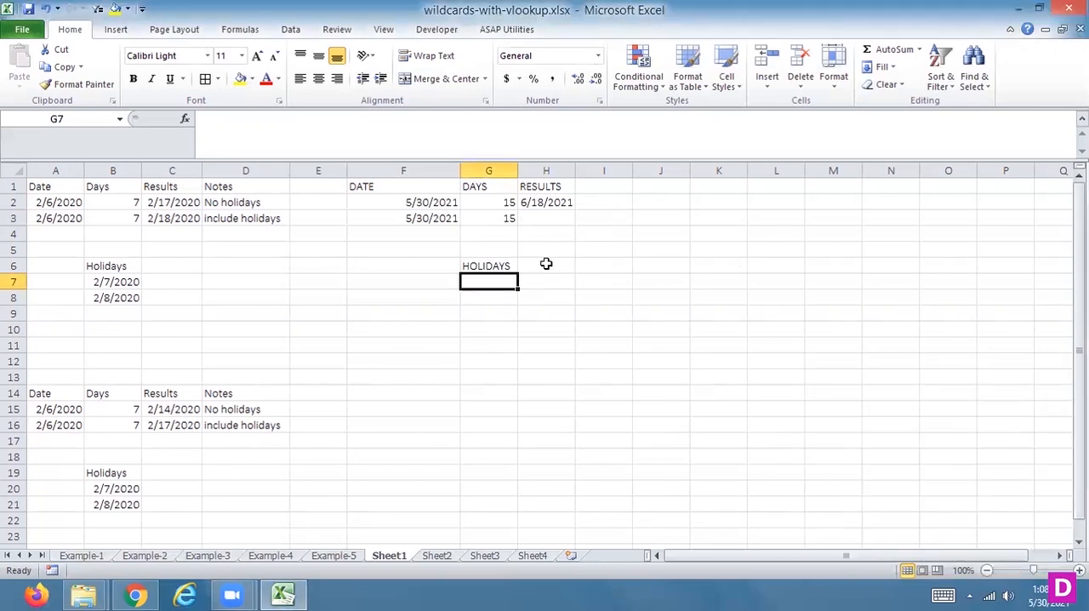
{"action": "type", "text": "6/"}
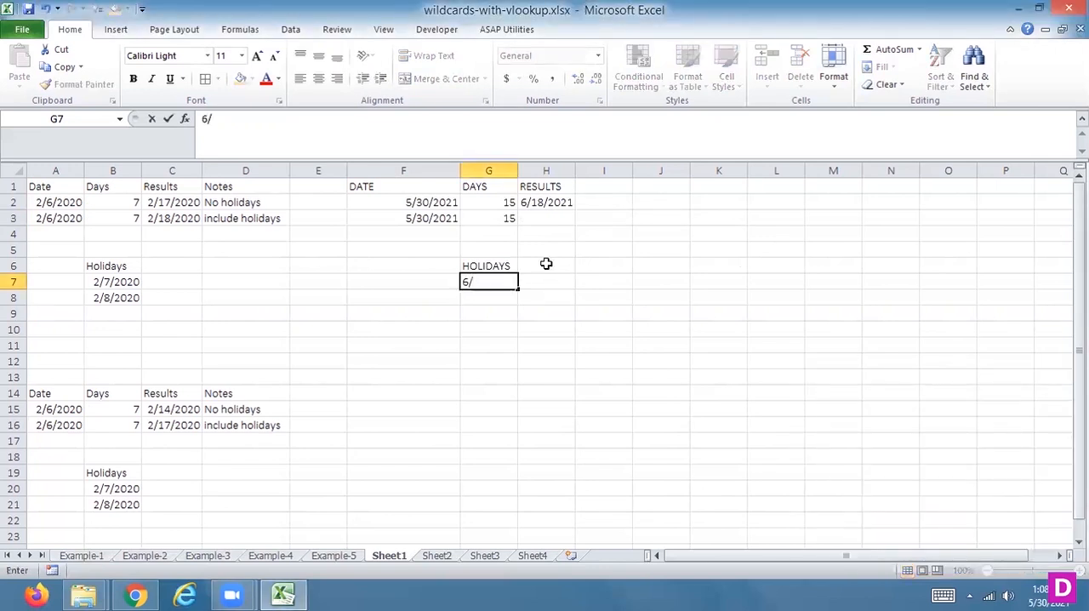
{"action": "type", "text": "01/2021"}
{"action": "key", "text": "Return"}
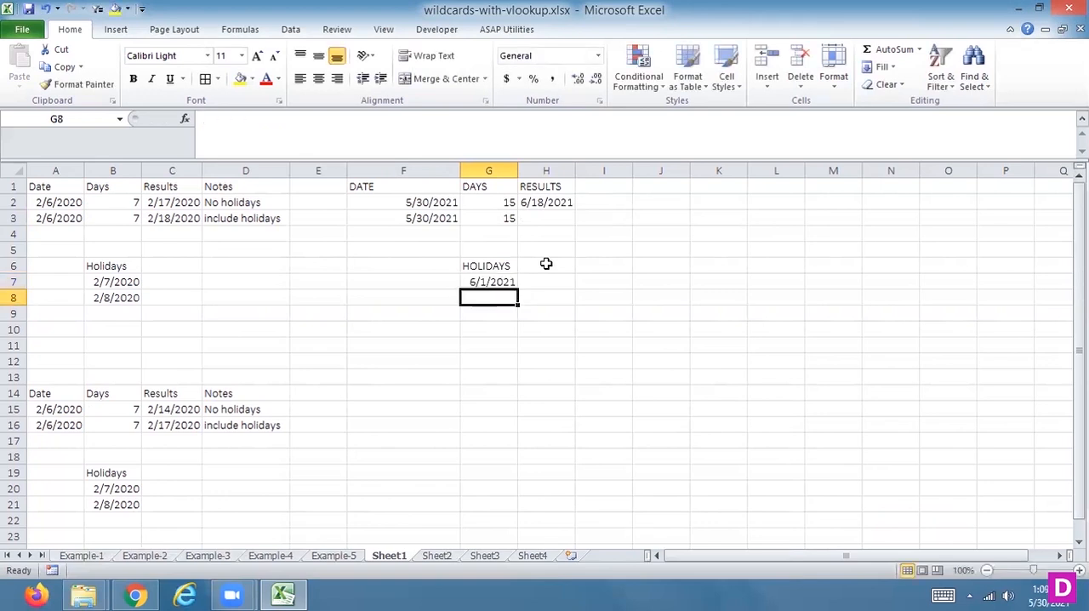
{"action": "type", "text": "06/"}
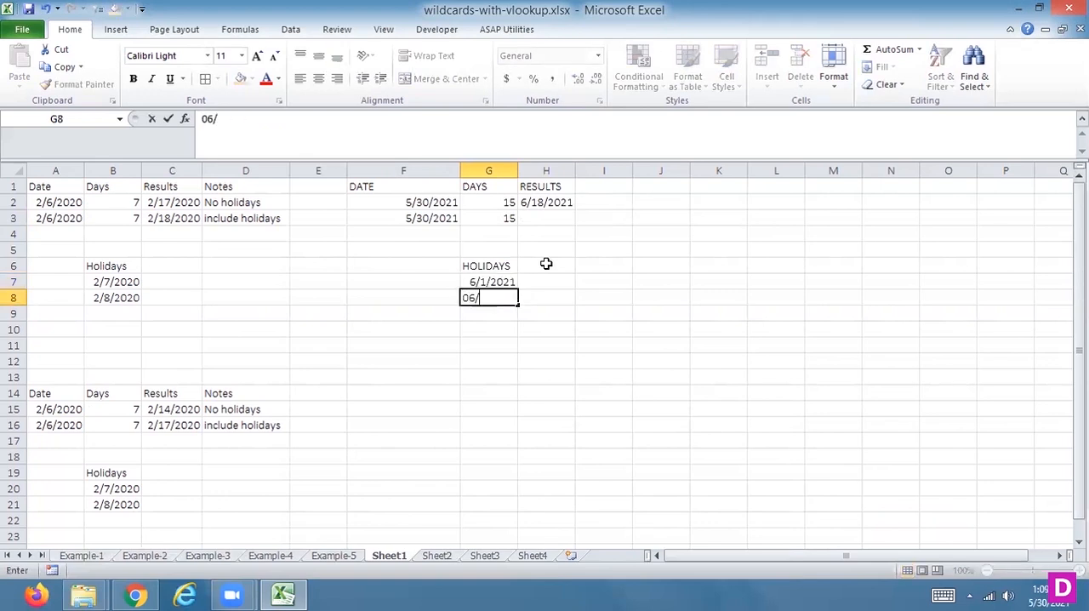
{"action": "type", "text": "01"}
{"action": "type", "text": "/2"}
{"action": "key", "text": "BackSpace"}
{"action": "key", "text": "BackSpace"}
{"action": "key", "text": "BackSpace"}
{"action": "type", "text": "2/2021"}
{"action": "key", "text": "Return"}
Step: Enter =WORKDAY(F3,G3,G7:G8) in H3 so the calculation excludes the listed holidays
{"action": "key", "text": "Up"}
{"action": "key", "text": "Up"}
{"action": "key", "text": "Up"}
{"action": "key", "text": "Up"}
{"action": "key", "text": "Up"}
{"action": "key", "text": "Up"}
{"action": "key", "text": "Right"}
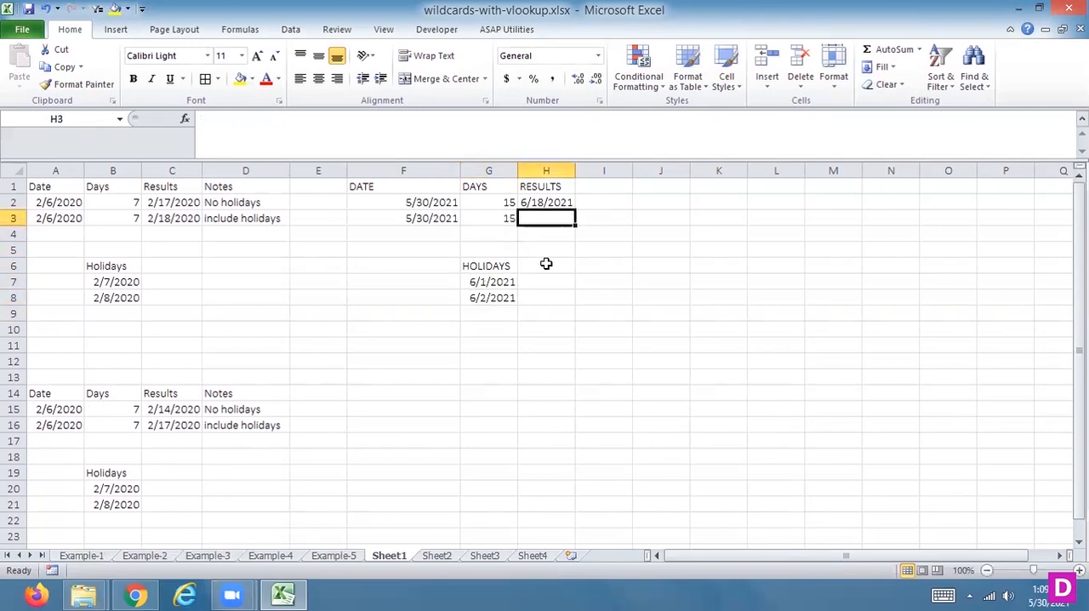
{"action": "type", "text": "=WORK"}
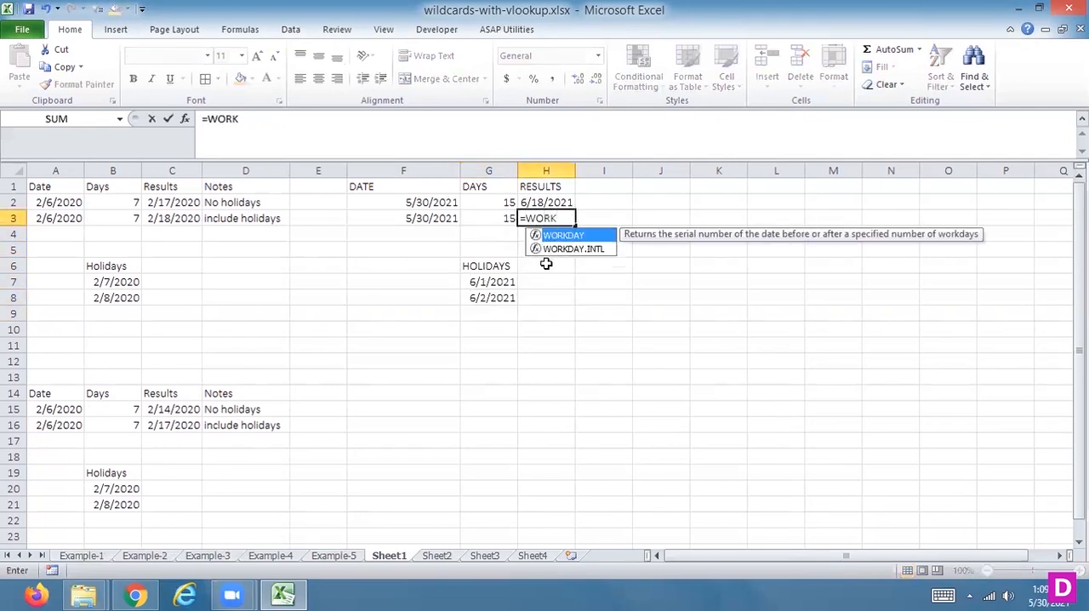
{"action": "key", "text": "Tab"}
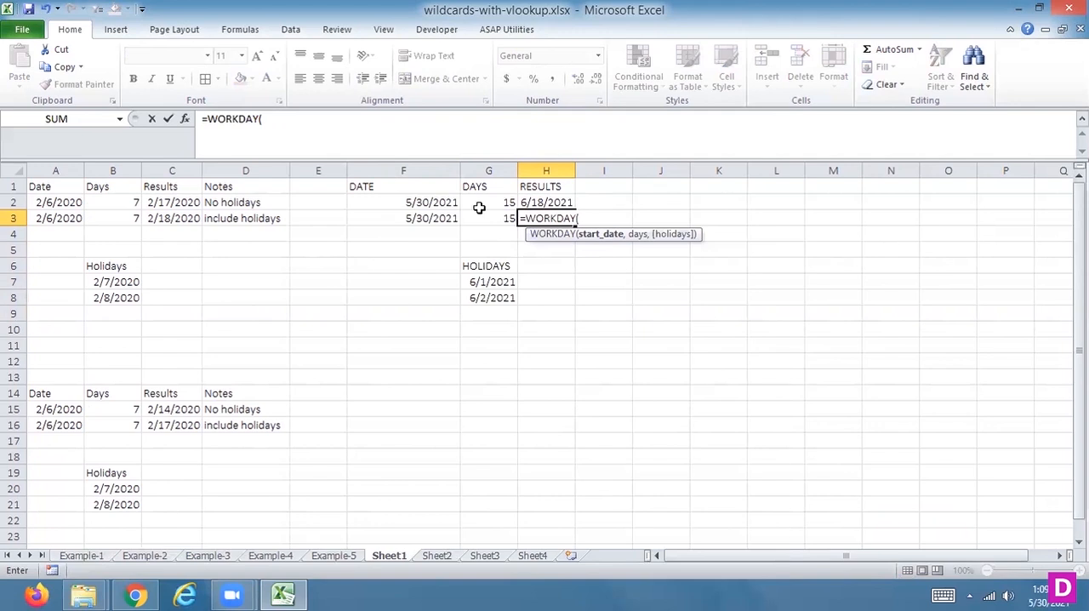
{"action": "left_click", "coordinate": [440, 219]}
{"action": "type", "text": ","}
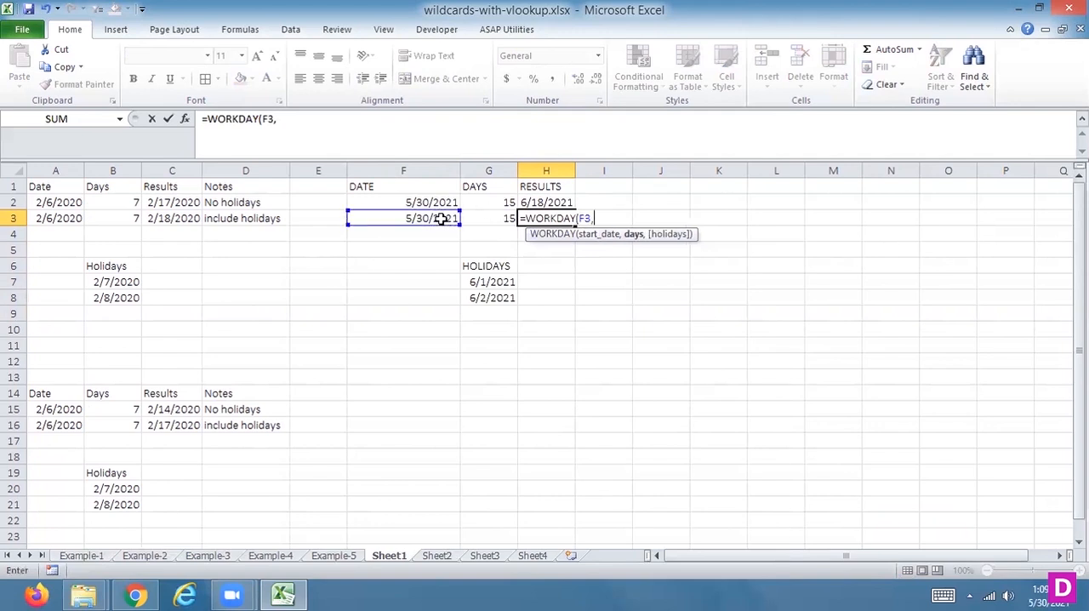
{"action": "left_click", "coordinate": [493, 220]}
{"action": "type", "text": ","}
{"action": "left_click_drag", "start_coordinate": [496, 281], "coordinate": [493, 293]}
{"action": "key", "text": "Return"}
{"action": "key", "text": "Up"}
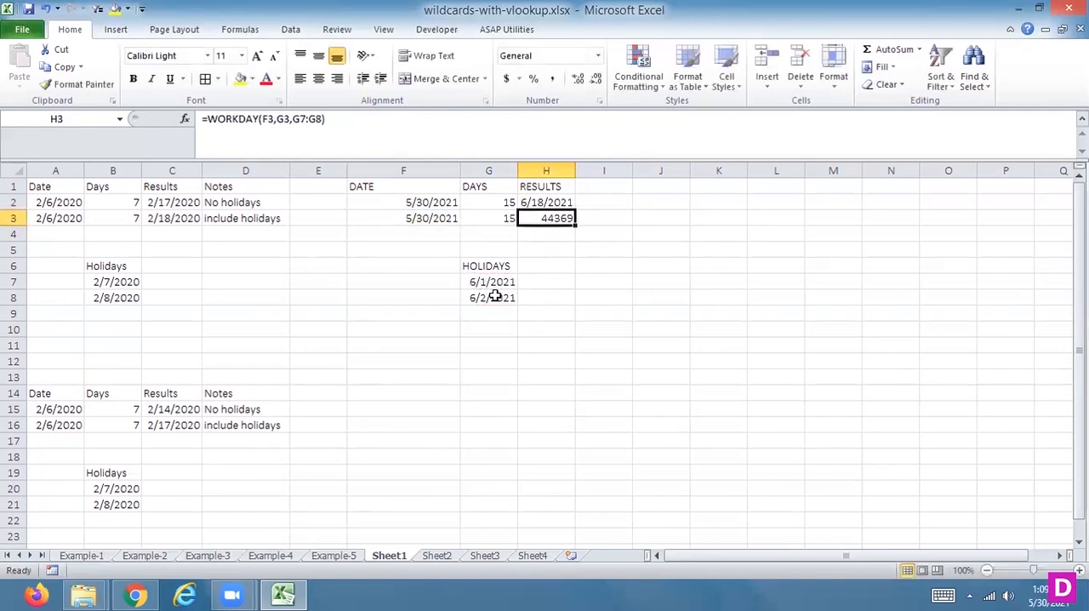
Step: Format the WORKDAY result in H3 as a Short Date
{"action": "left_click", "coordinate": [597, 56]}
{"action": "left_click", "coordinate": [520, 221]}
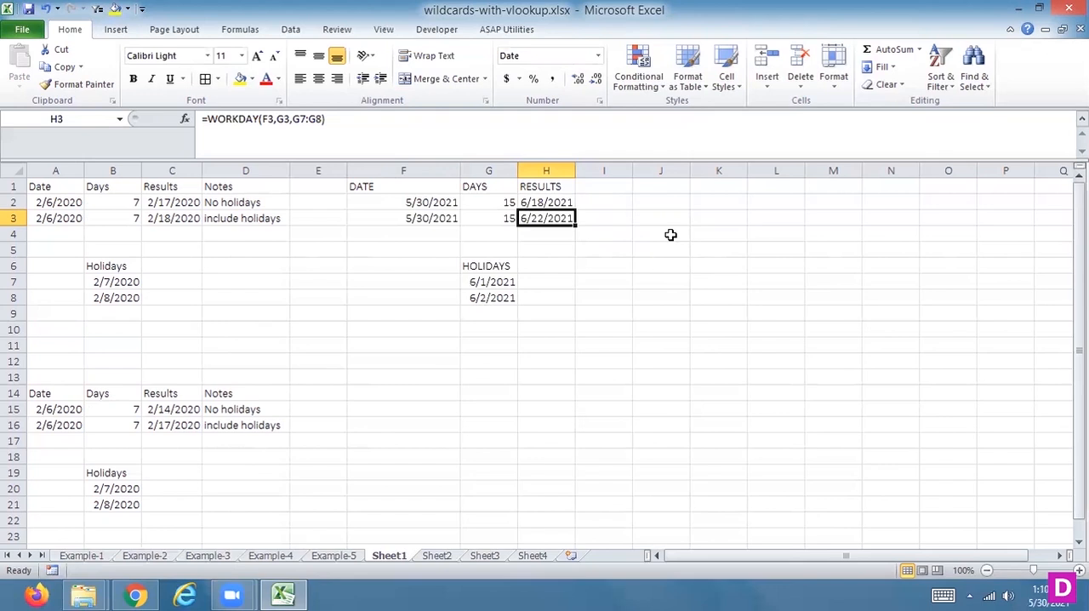
Step: Copy the DATE and DAYS table in F1:G3 to the range starting at F14
{"action": "left_click_drag", "start_coordinate": [399, 185], "coordinate": [501, 215]}
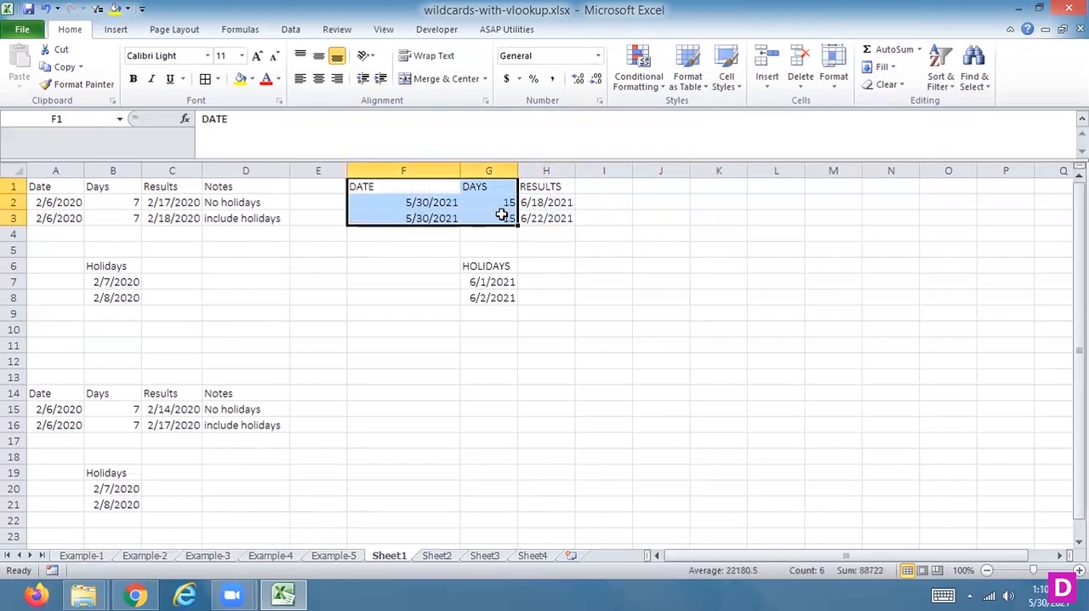
{"action": "key", "text": "ctrl+c"}
{"action": "left_click", "coordinate": [365, 392]}
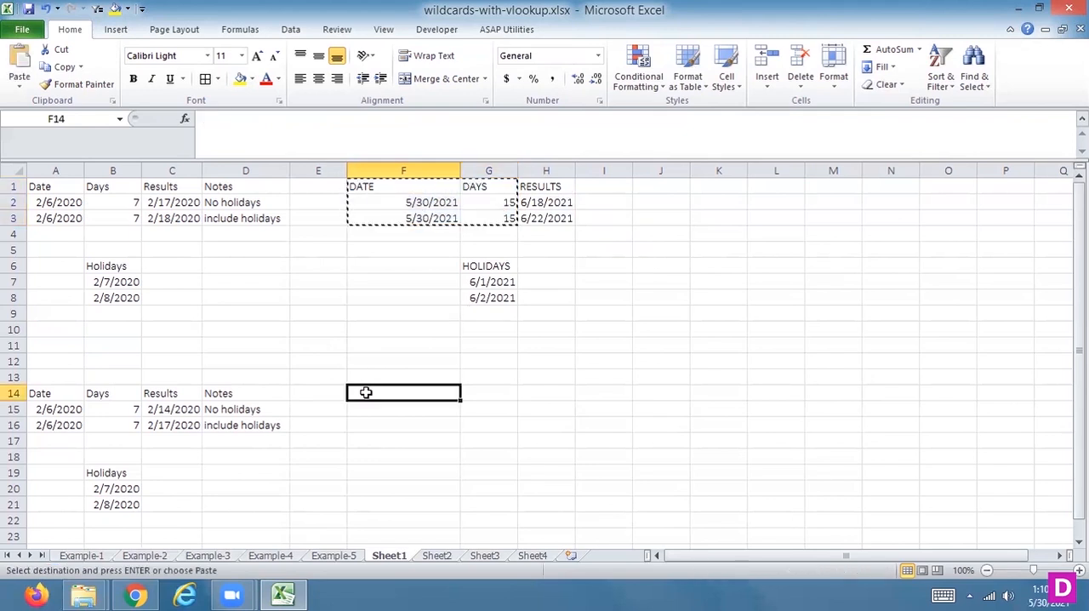
{"action": "key", "text": "ctrl+v"}
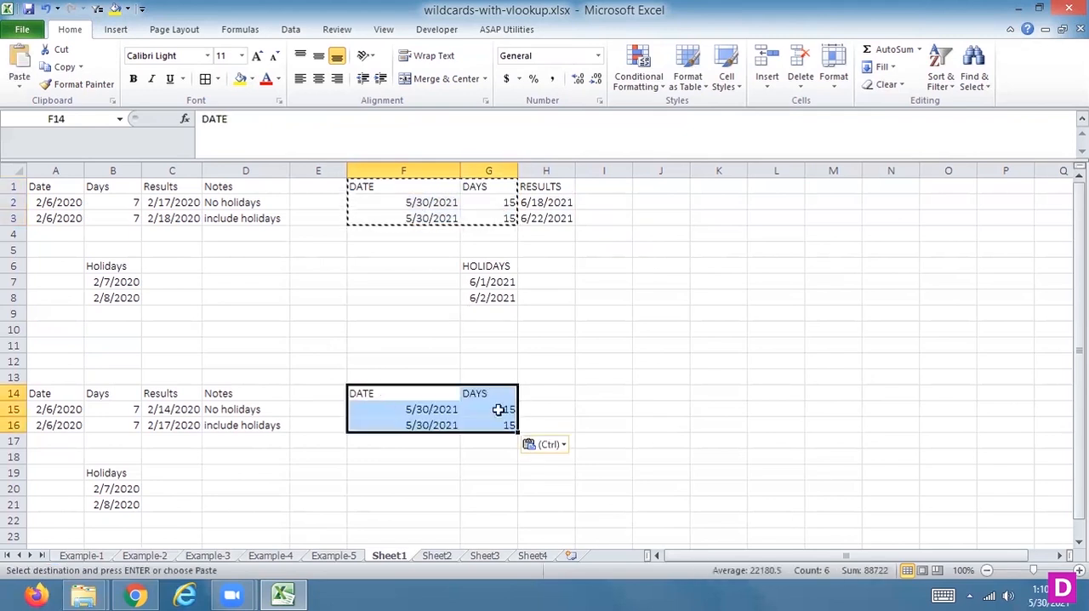
{"action": "key", "text": "Escape"}
Step: Add the header RESULTS in cell H14
{"action": "left_click", "coordinate": [537, 397]}
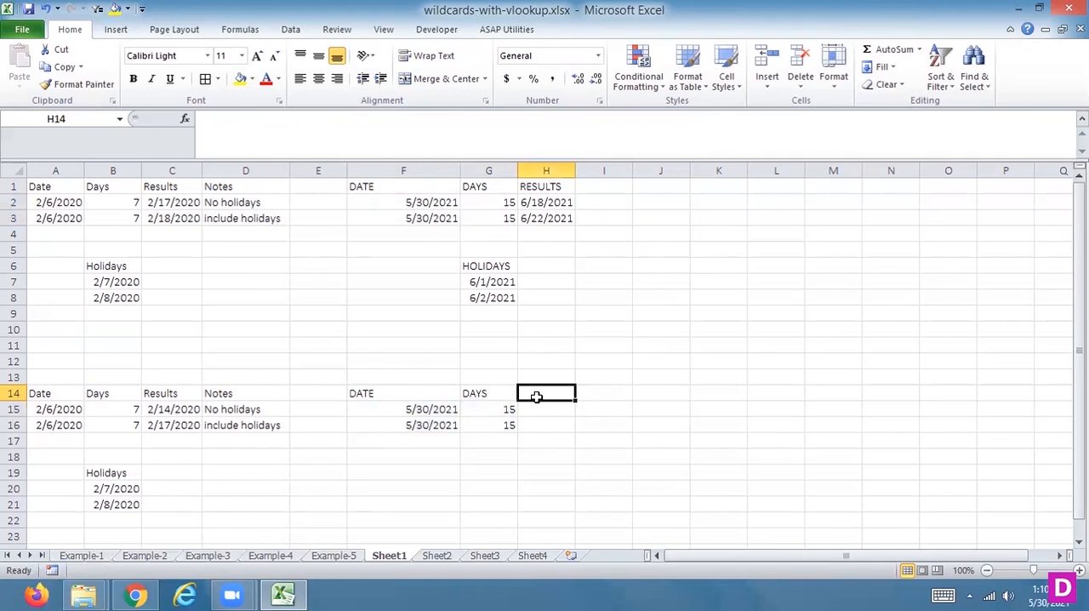
{"action": "type", "text": "RES"}
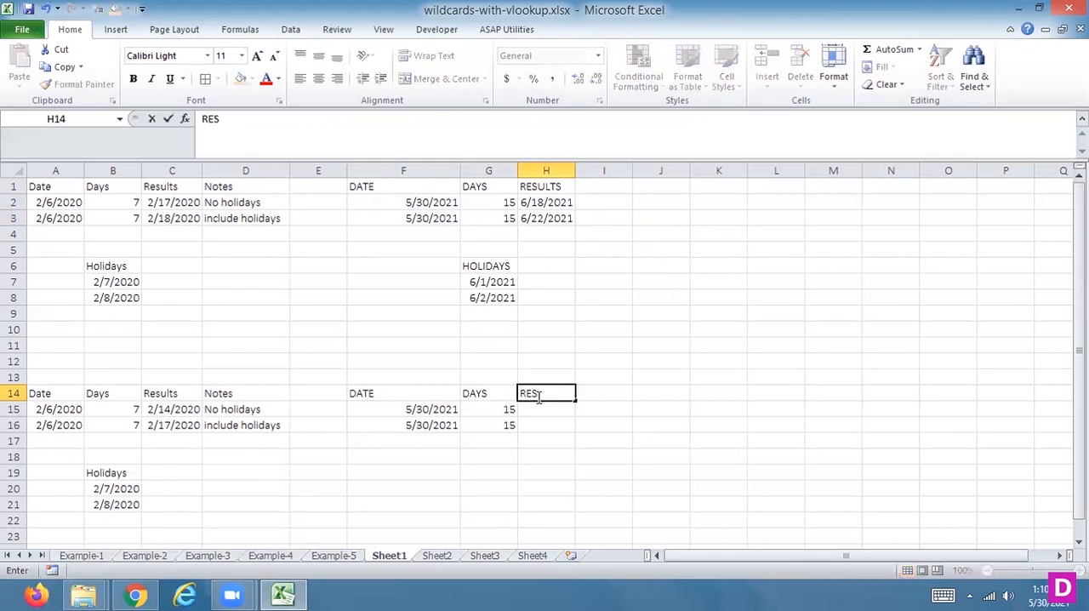
{"action": "type", "text": "ULTS"}
{"action": "key", "text": "Return"}
{"action": "type", "text": "=WOR"}
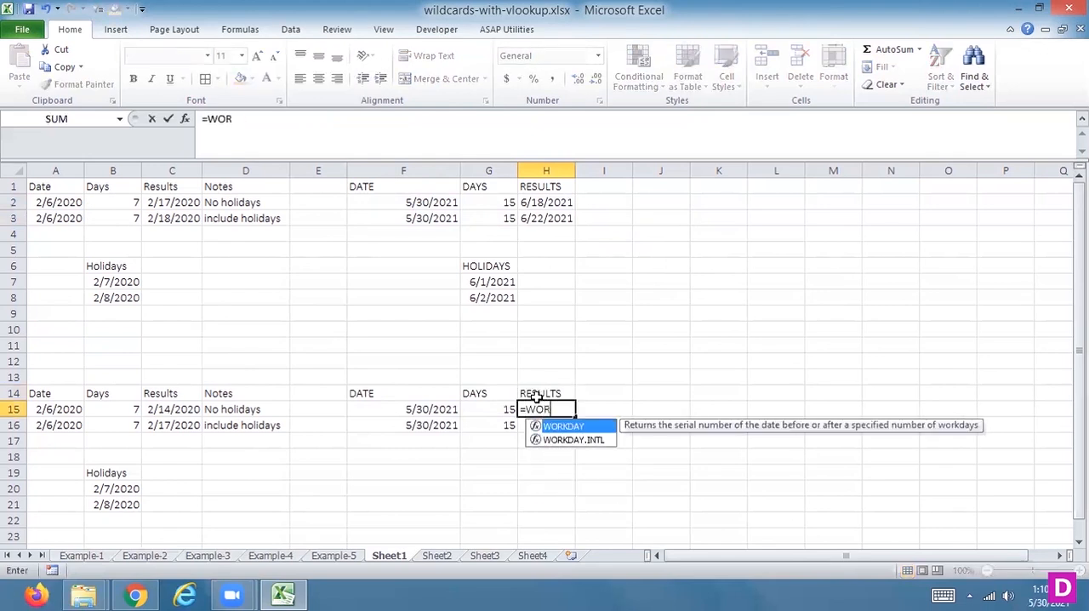
{"action": "double_click", "coordinate": [573, 425]}
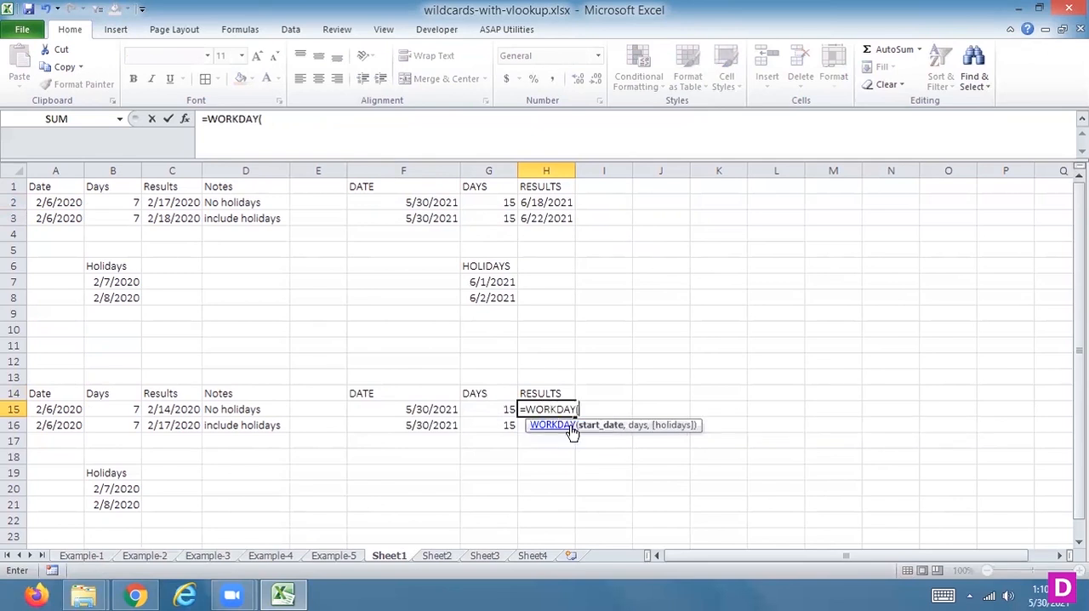
{"action": "left_click", "coordinate": [433, 409]}
{"action": "type", "text": ","}
{"action": "left_click", "coordinate": [488, 409]}
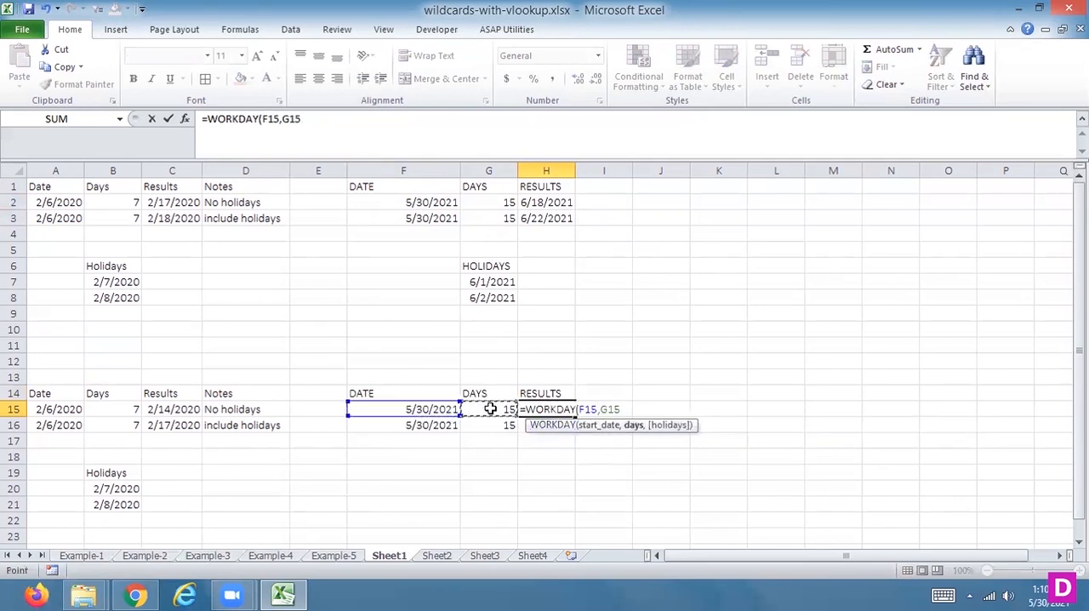
{"action": "key", "text": "BackSpace"}
{"action": "key", "text": "BackSpace"}
{"action": "key", "text": "BackSpace"}
{"action": "key", "text": "BackSpace"}
{"action": "key", "text": "BackSpace"}
{"action": "key", "text": "BackSpace"}
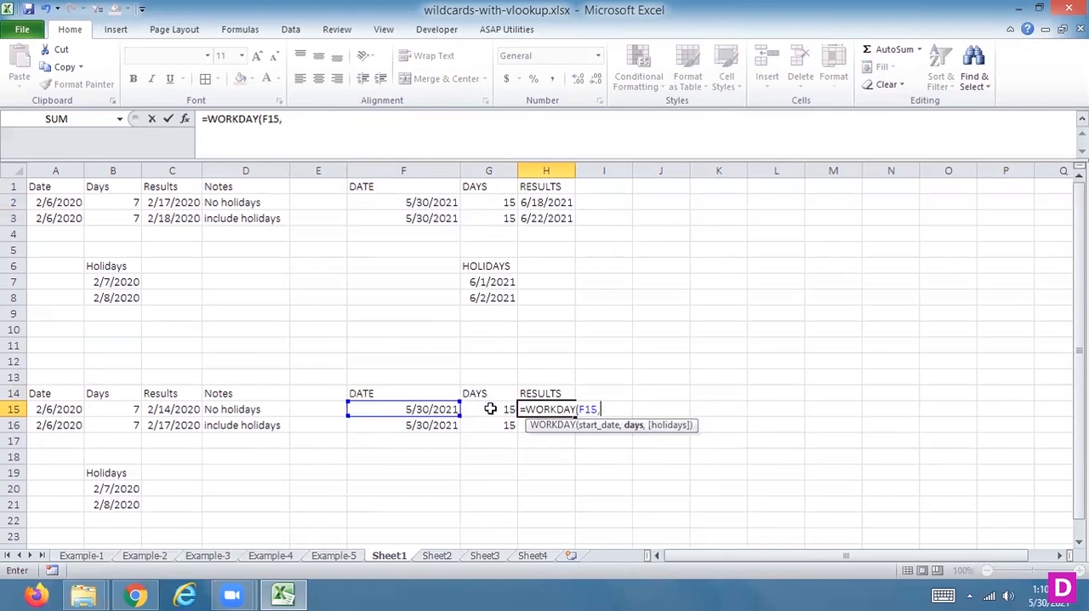
{"action": "key", "text": "BackSpace"}
{"action": "key", "text": "BackSpace"}
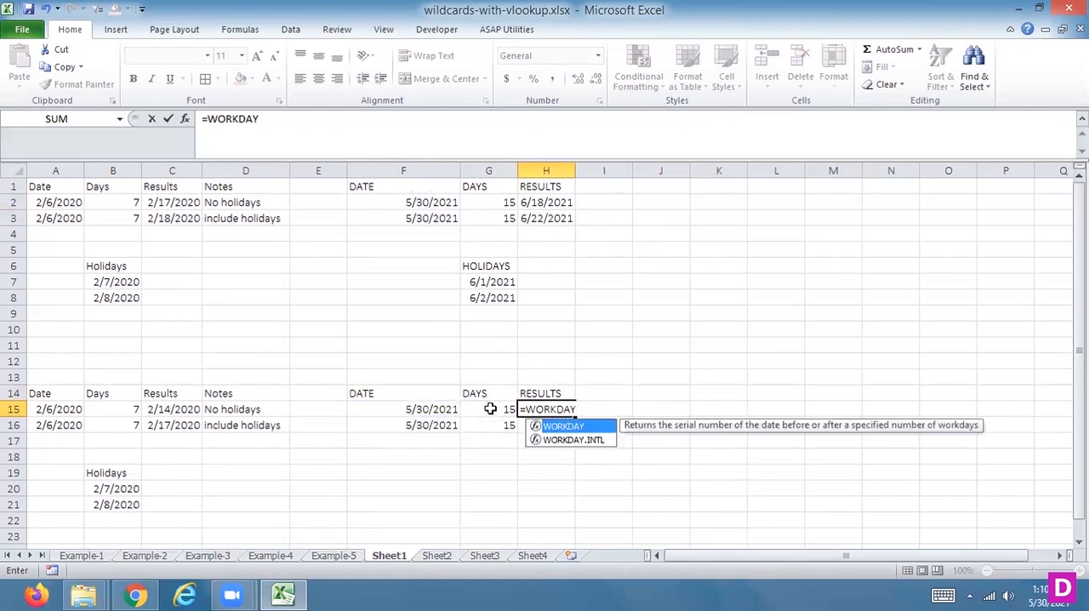
Step: Enter =WORKDAY.INTL(F15,G15,11) in H15, using the weekend option 11 - Sunday only and no holiday list
{"action": "left_click", "coordinate": [578, 444]}
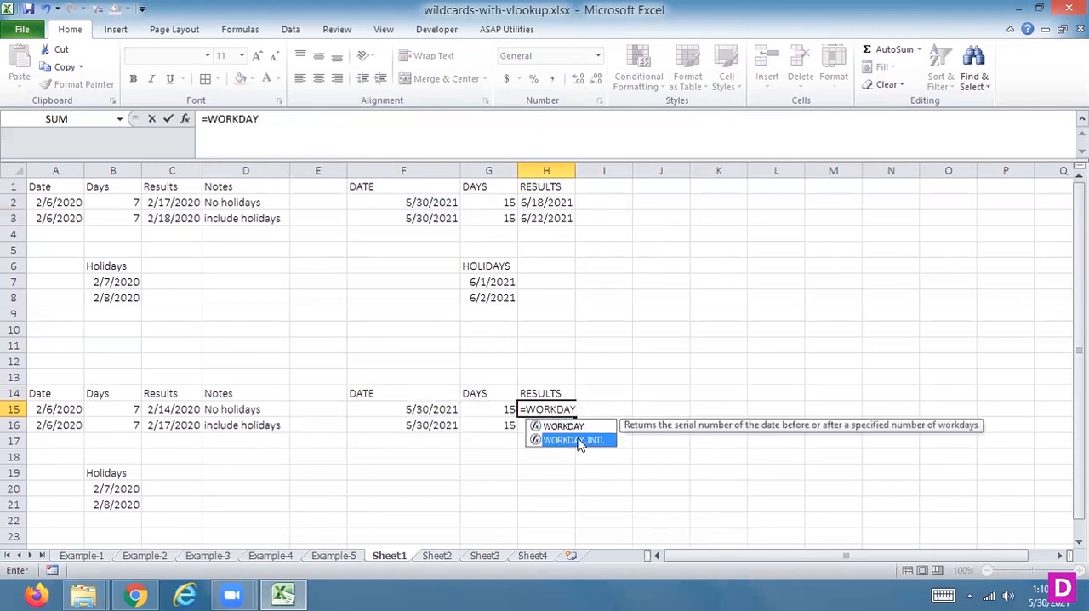
{"action": "double_click", "coordinate": [578, 442]}
{"action": "left_click", "coordinate": [419, 409]}
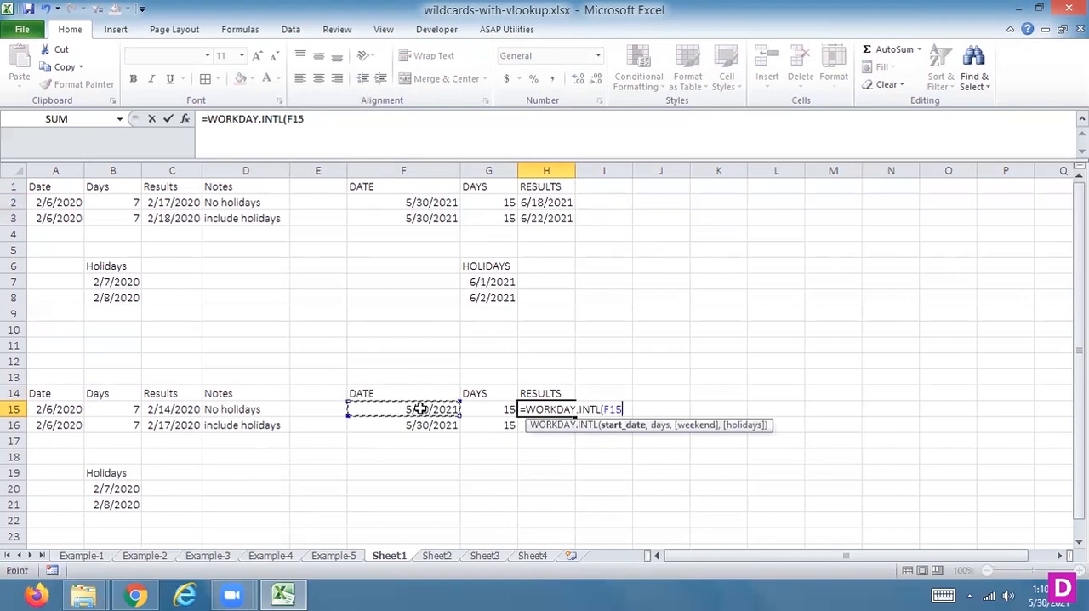
{"action": "type", "text": ","}
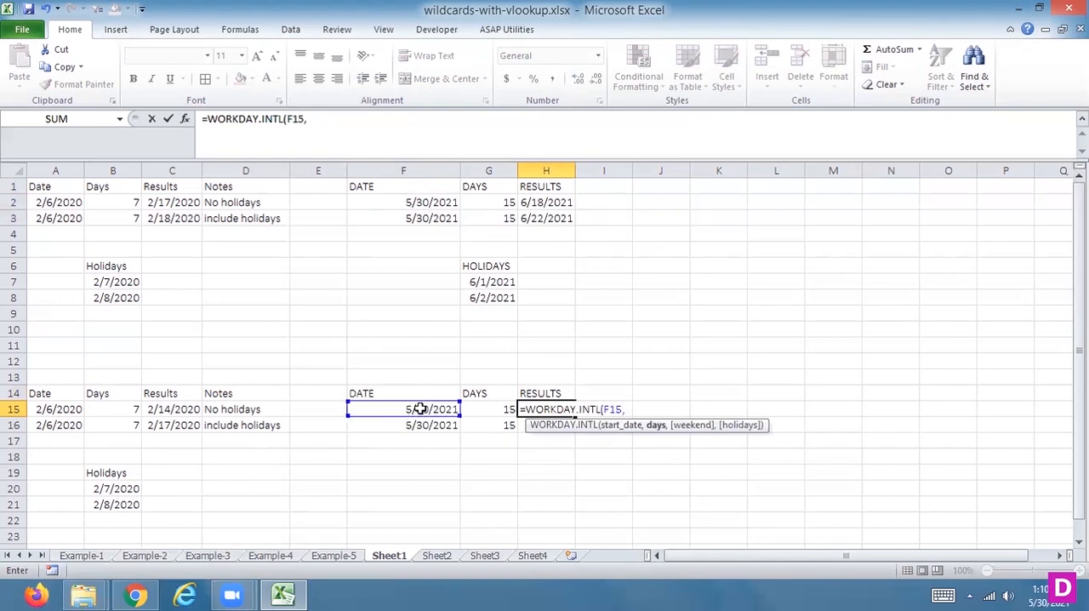
{"action": "left_click", "coordinate": [496, 411]}
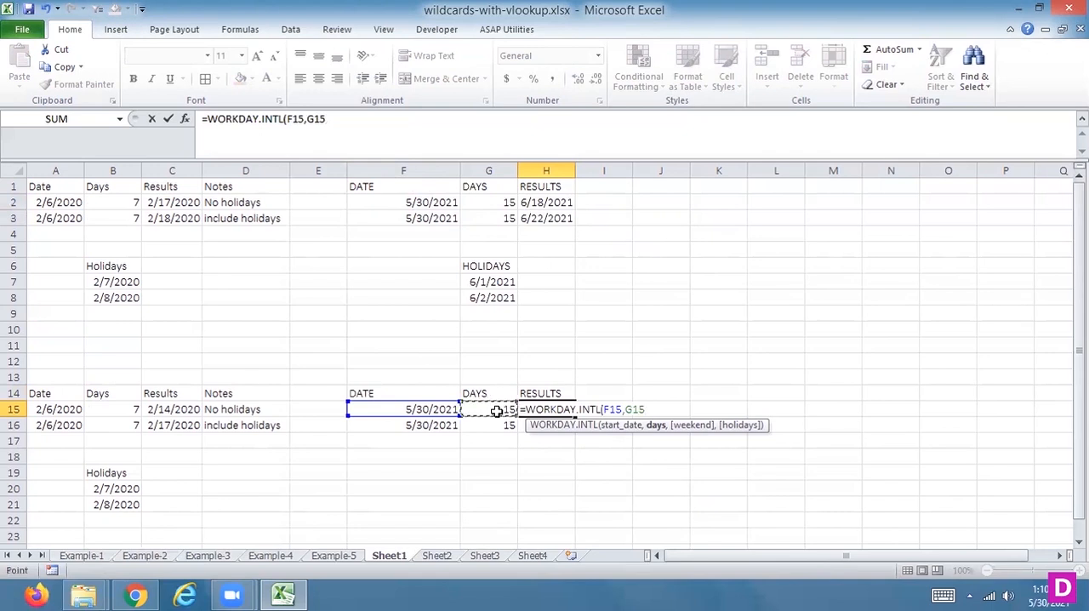
{"action": "type", "text": ","}
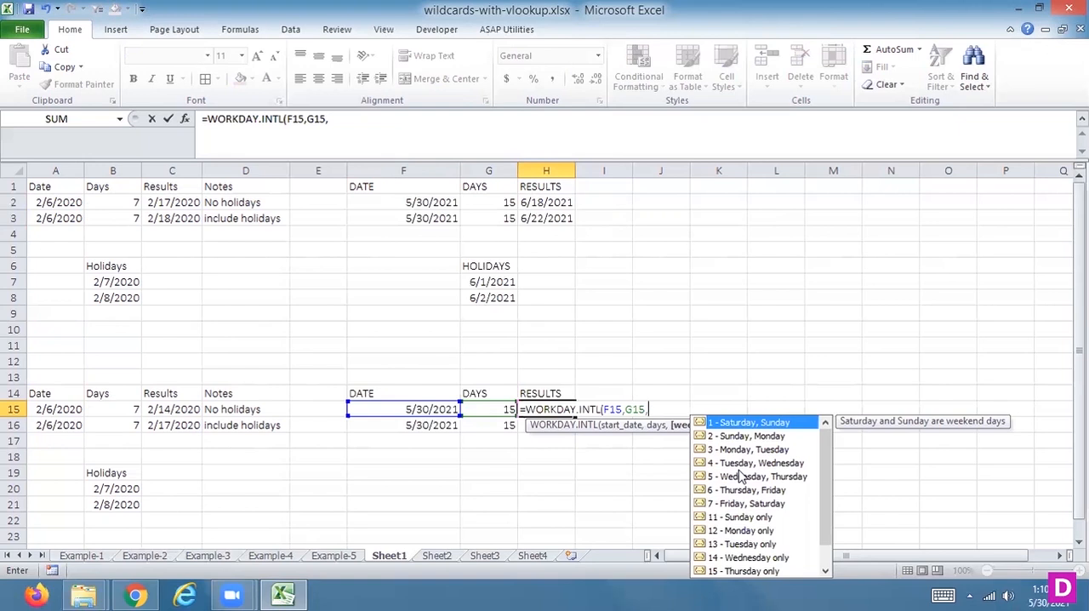
{"action": "double_click", "coordinate": [743, 518]}
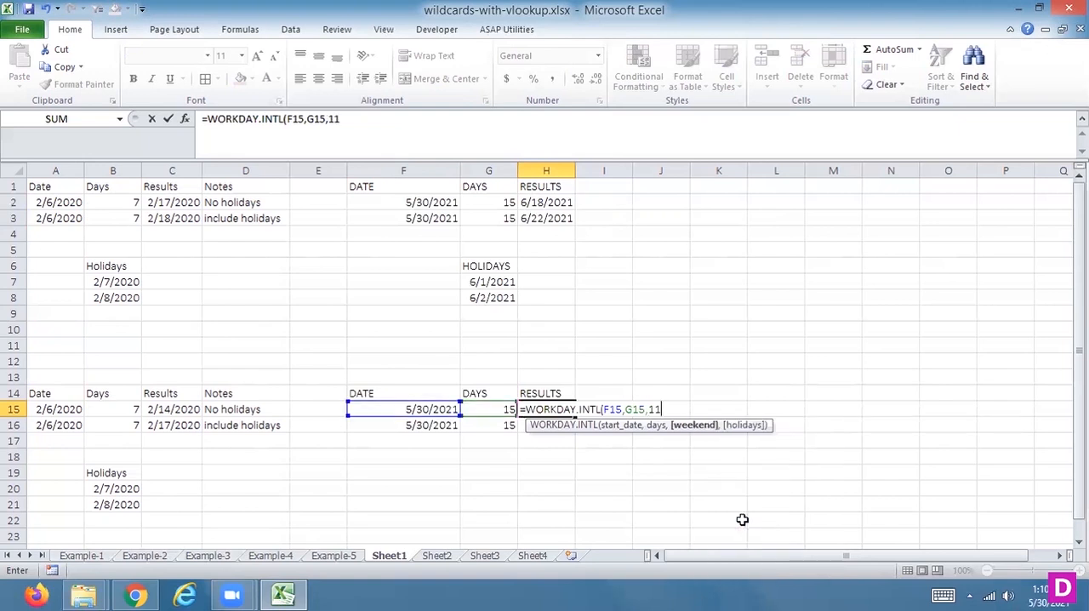
{"action": "key", "text": "Return"}
Step: Format the WORKDAY.INTL result in H15 as a Short Date
{"action": "key", "text": "Up"}
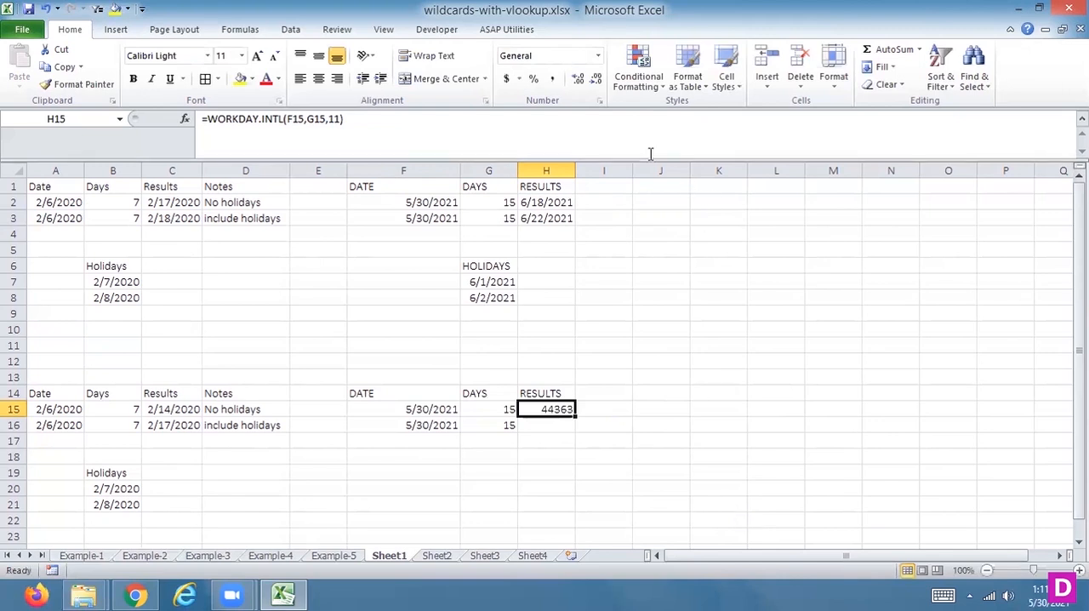
{"action": "left_click", "coordinate": [597, 55]}
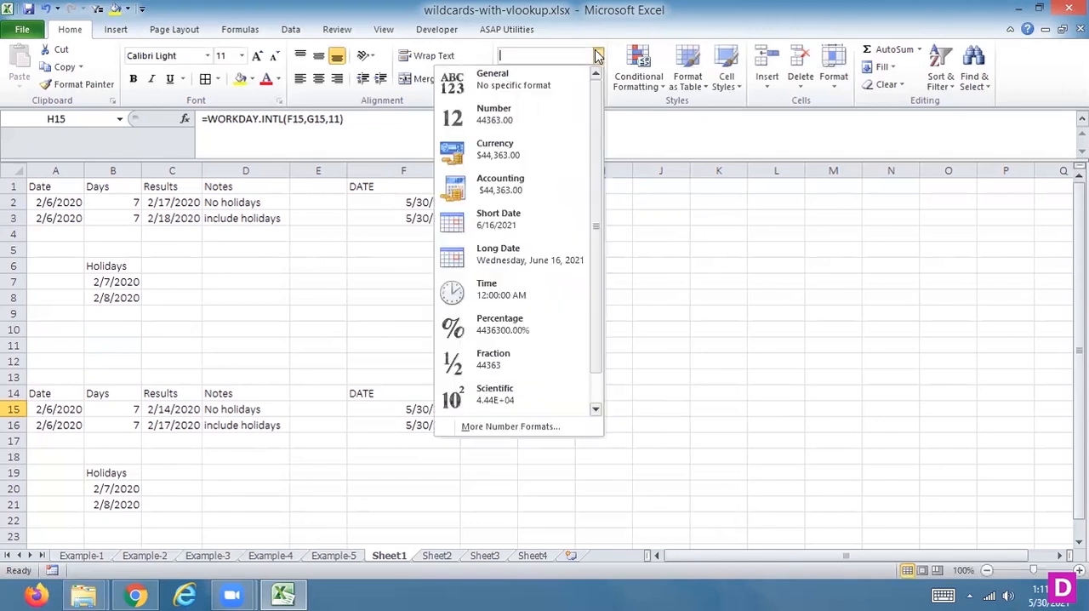
{"action": "left_click", "coordinate": [503, 227]}
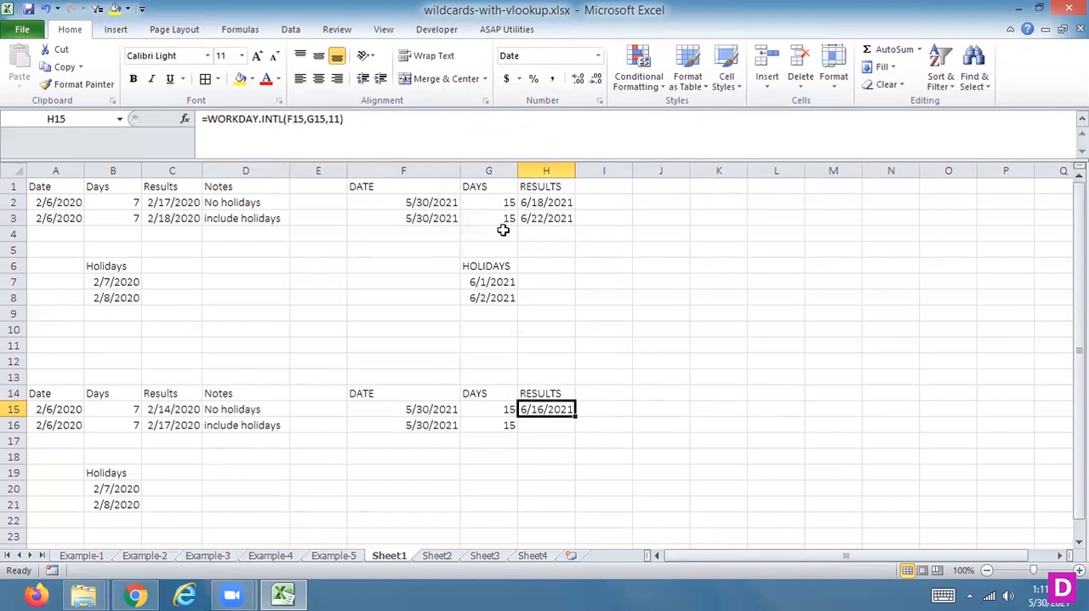
Step: Label the first WORKDAY.INTL result with the note NO HOLIDAY in I15
{"action": "key", "text": "Down"}
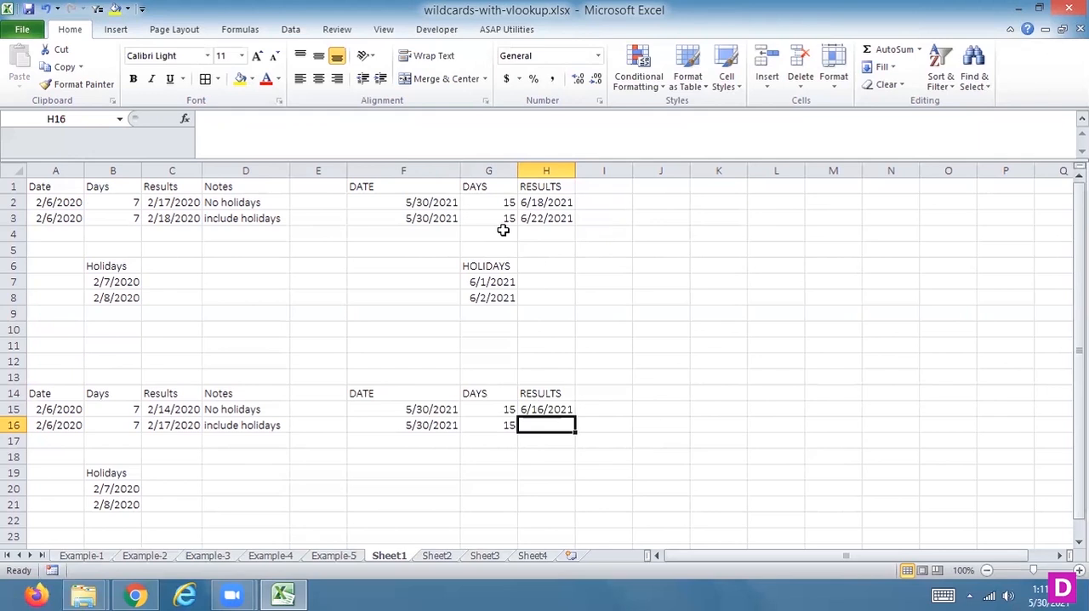
{"action": "key", "text": "Up"}
{"action": "key", "text": "Right"}
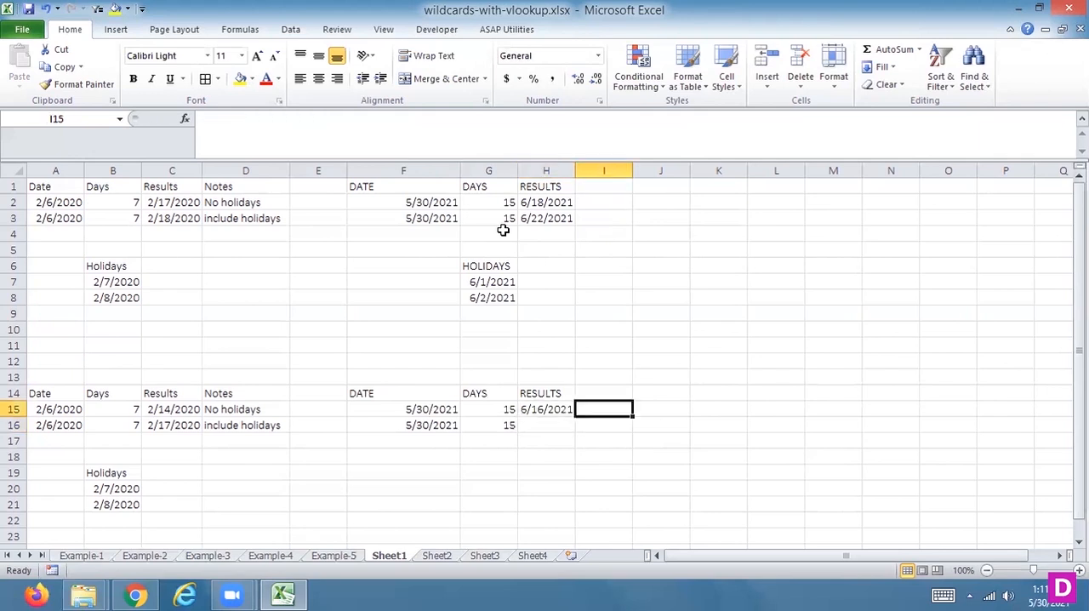
{"action": "type", "text": "NO HOLIDAY"}
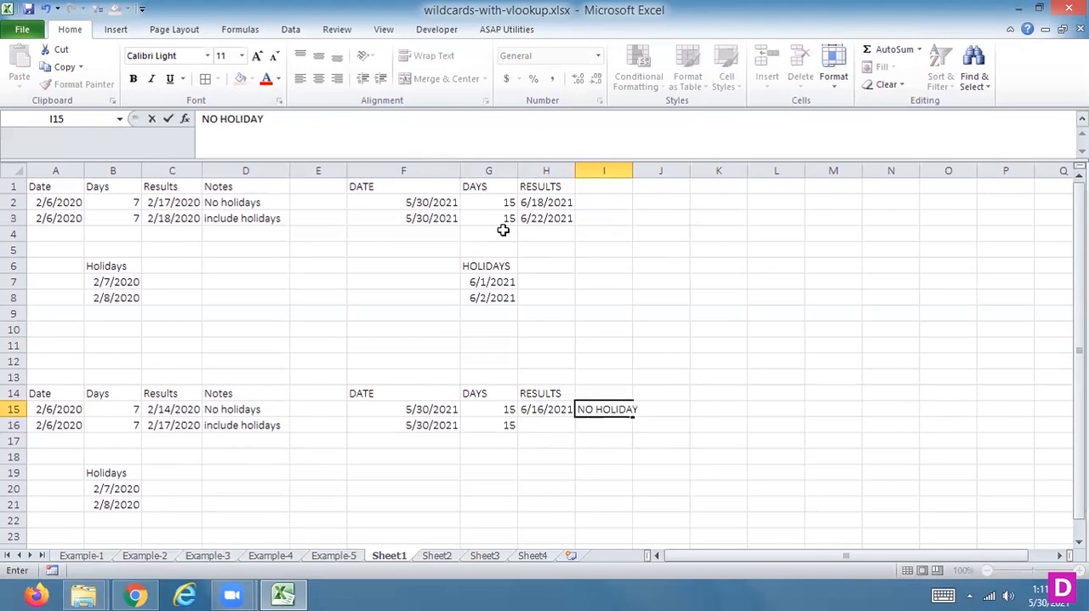
{"action": "key", "text": "Return"}
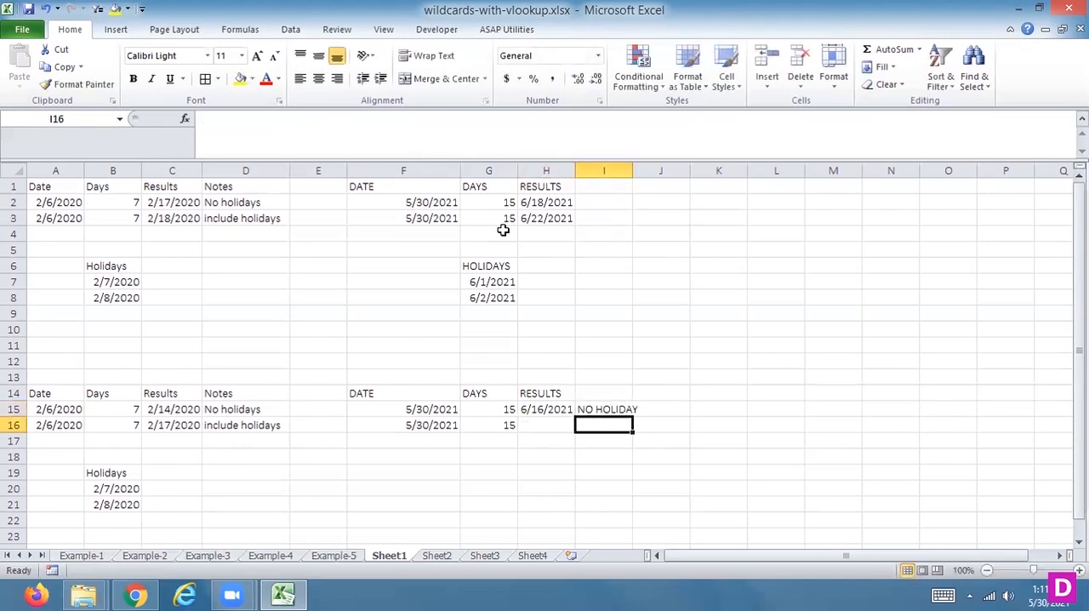
Step: Copy the note "include holidays" from D16 to I16
{"action": "key", "text": "Left"}
{"action": "key", "text": "Left"}
{"action": "key", "text": "Left"}
{"action": "key", "text": "Left"}
{"action": "key", "text": "Left"}
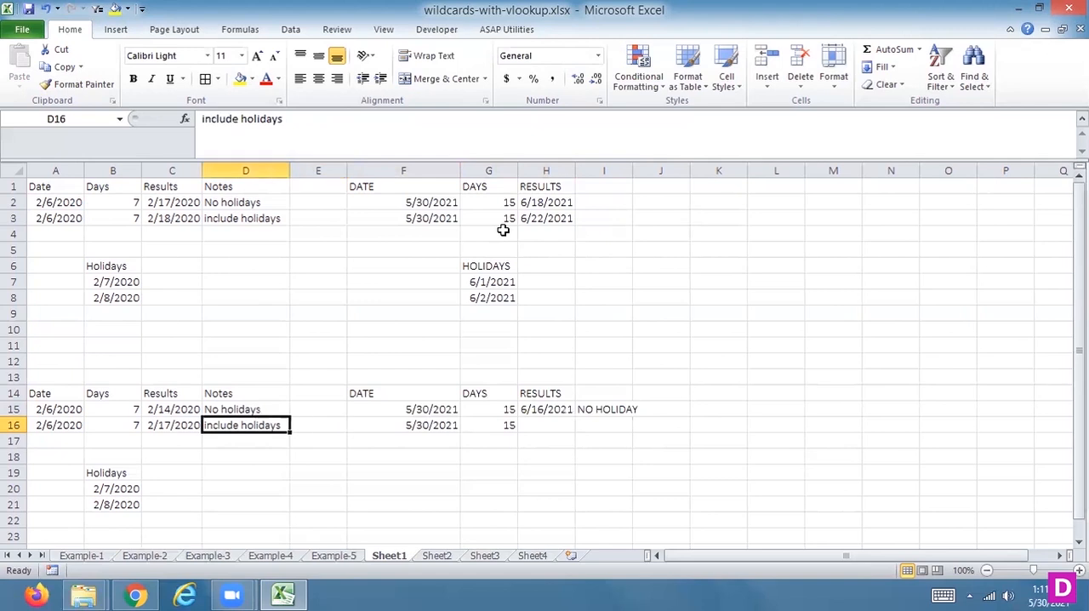
{"action": "key", "text": "ctrl+c"}
{"action": "key", "text": "Right"}
{"action": "key", "text": "Right"}
{"action": "key", "text": "Right"}
{"action": "key", "text": "Right"}
{"action": "key", "text": "Right"}
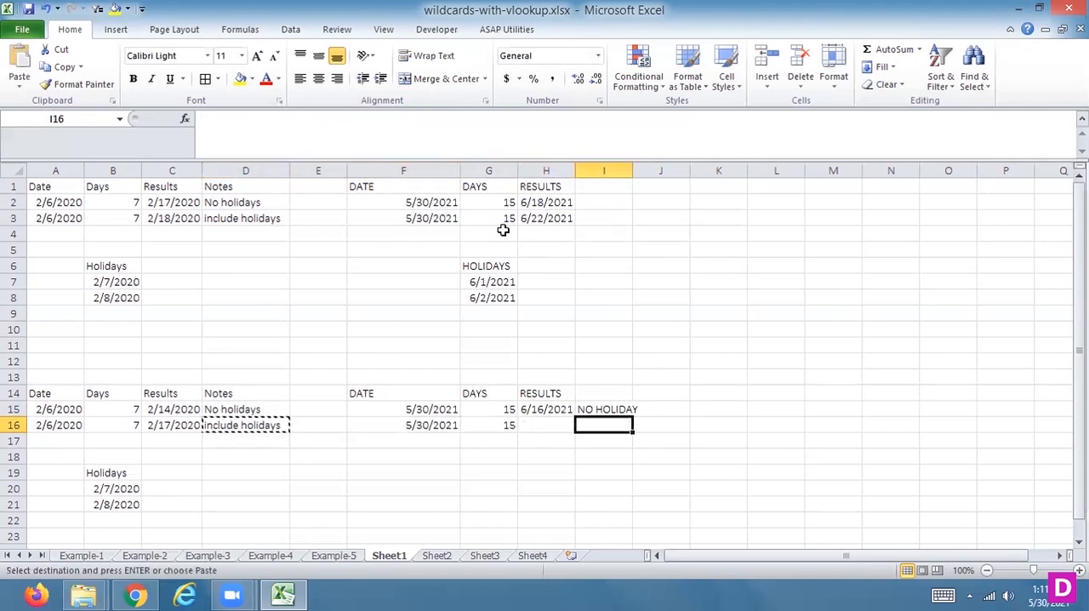
{"action": "key", "text": "ctrl+v"}
{"action": "key", "text": "Escape"}
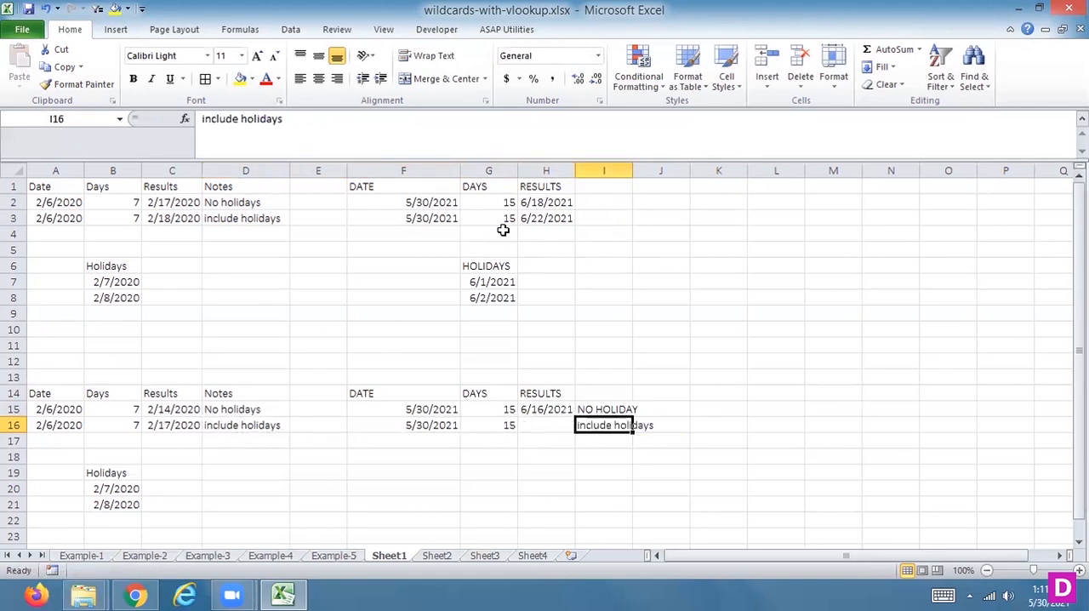
Step: Enter =WORKDAY.INTL(F16,G16,11,G7:G8) in H16, with Sunday as the only weekend day and the listed holidays excluded
{"action": "key", "text": "Left"}
{"action": "type", "text": "=WOR"}
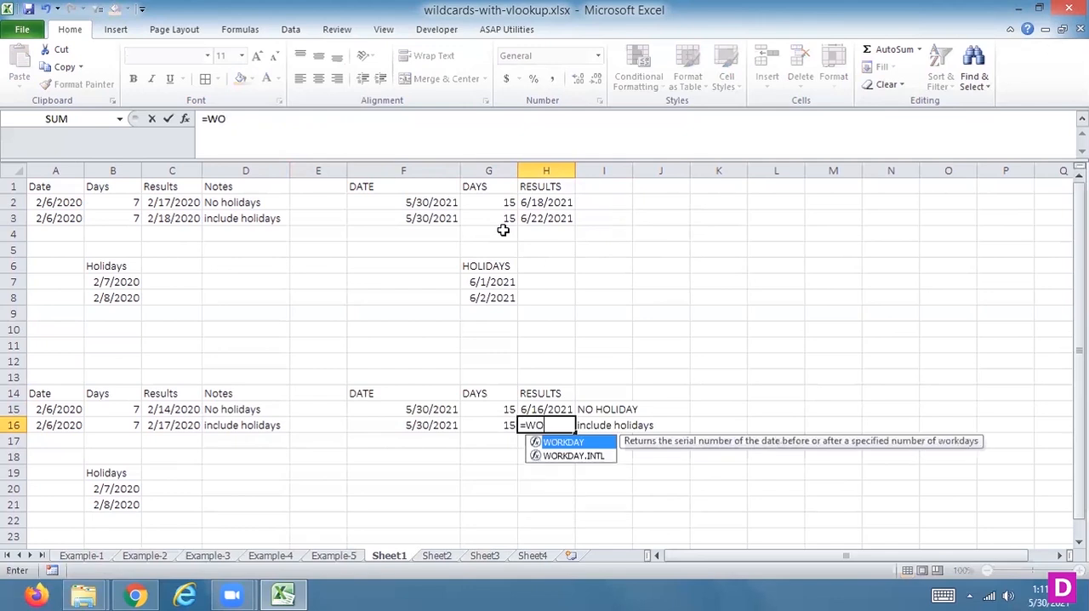
{"action": "double_click", "coordinate": [584, 458]}
{"action": "left_click", "coordinate": [433, 435]}
{"action": "left_click", "coordinate": [434, 425]}
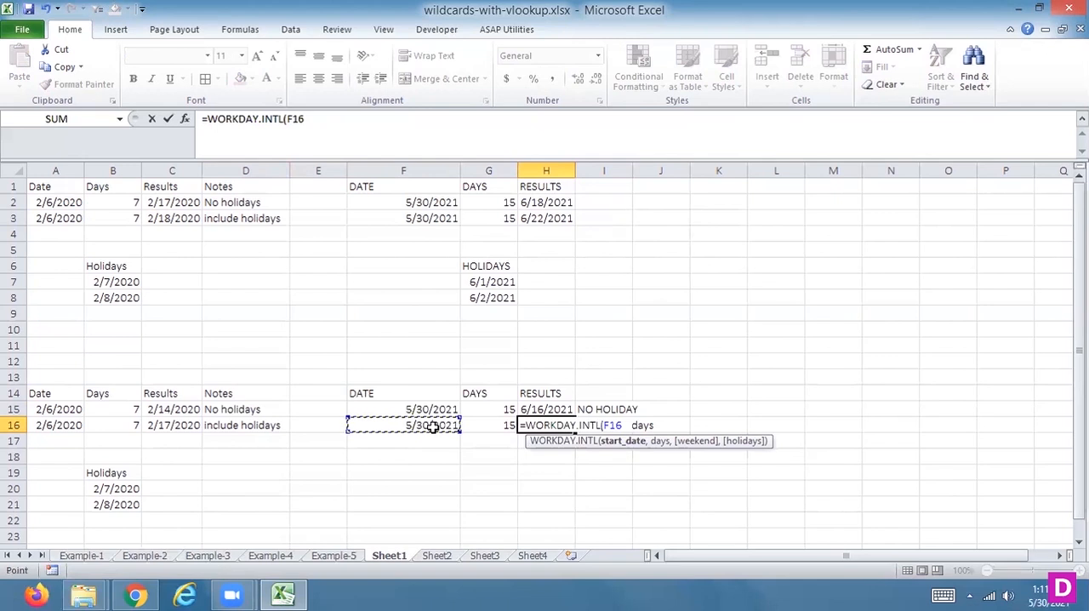
{"action": "type", "text": ","}
{"action": "left_click", "coordinate": [497, 426]}
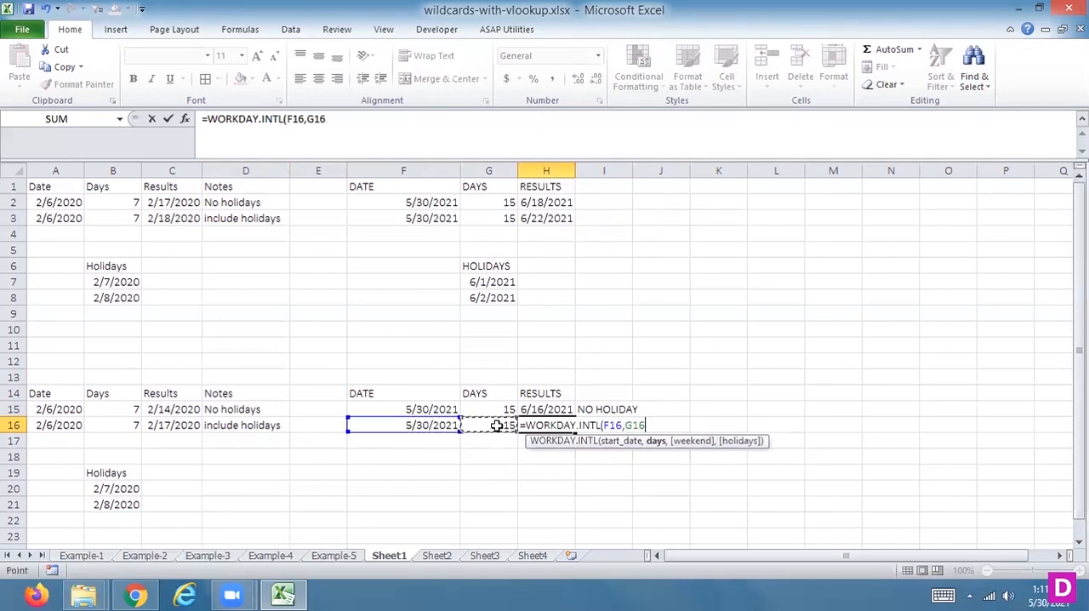
{"action": "type", "text": ","}
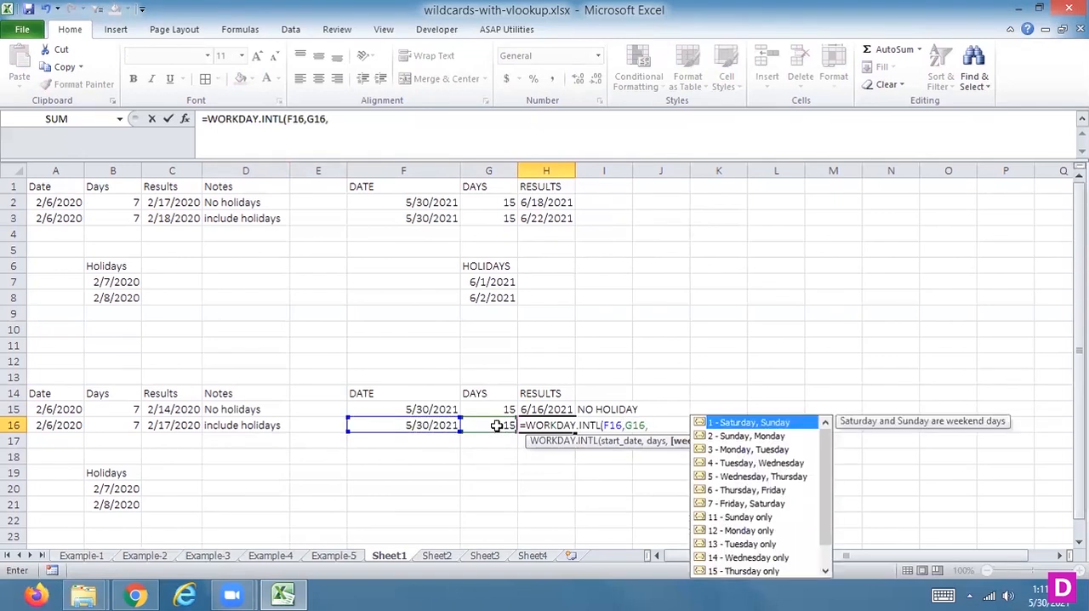
{"action": "double_click", "coordinate": [737, 516]}
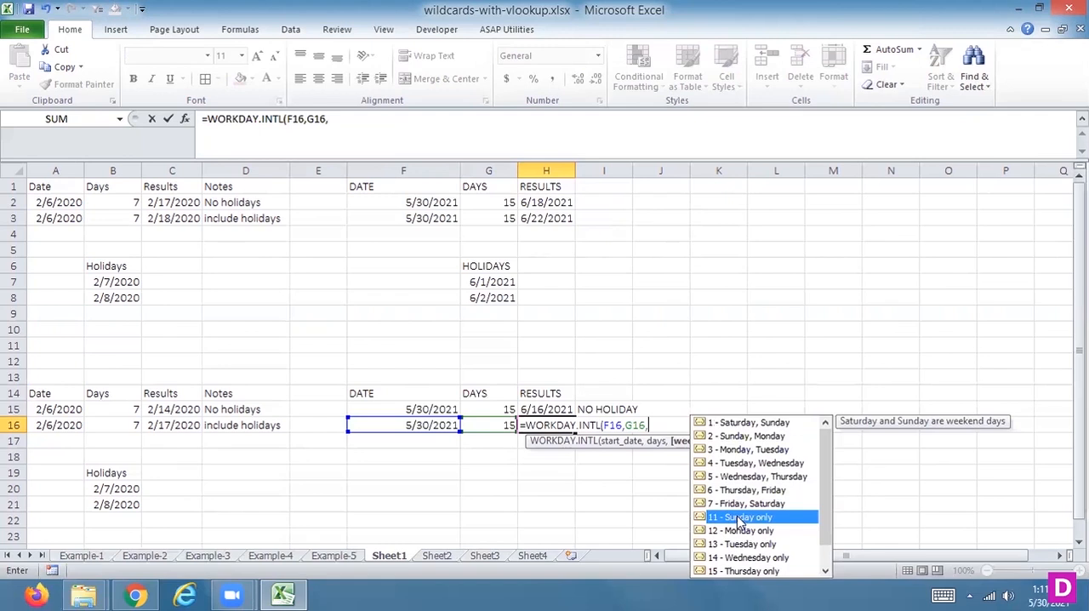
{"action": "type", "text": ","}
{"action": "left_click_drag", "start_coordinate": [501, 281], "coordinate": [497, 298]}
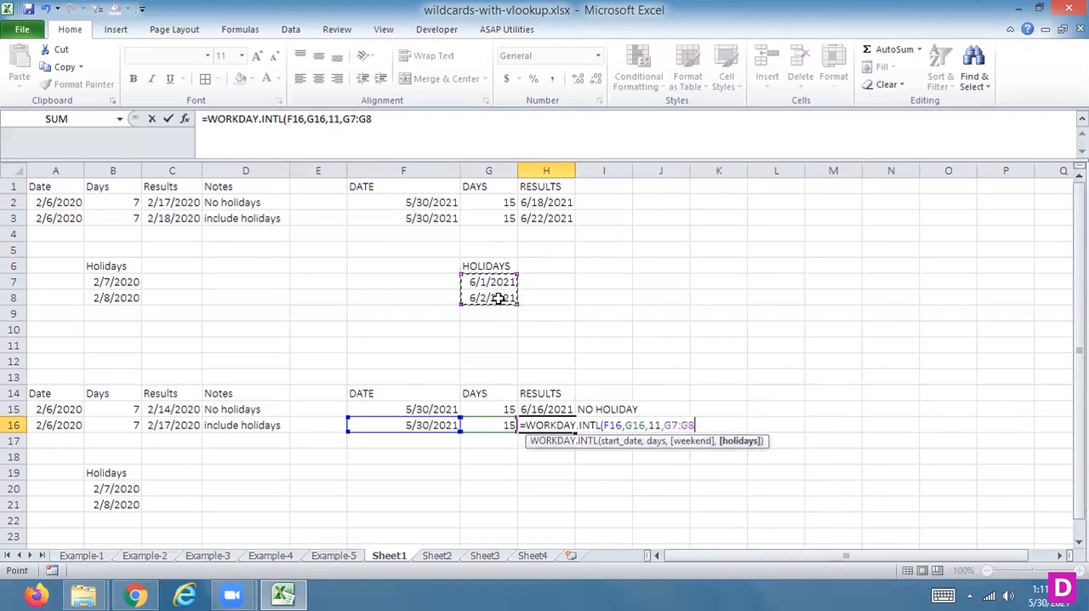
{"action": "key", "text": "Return"}
Step: Format the WORKDAY.INTL result in H16 as a Short Date
{"action": "key", "text": "Up"}
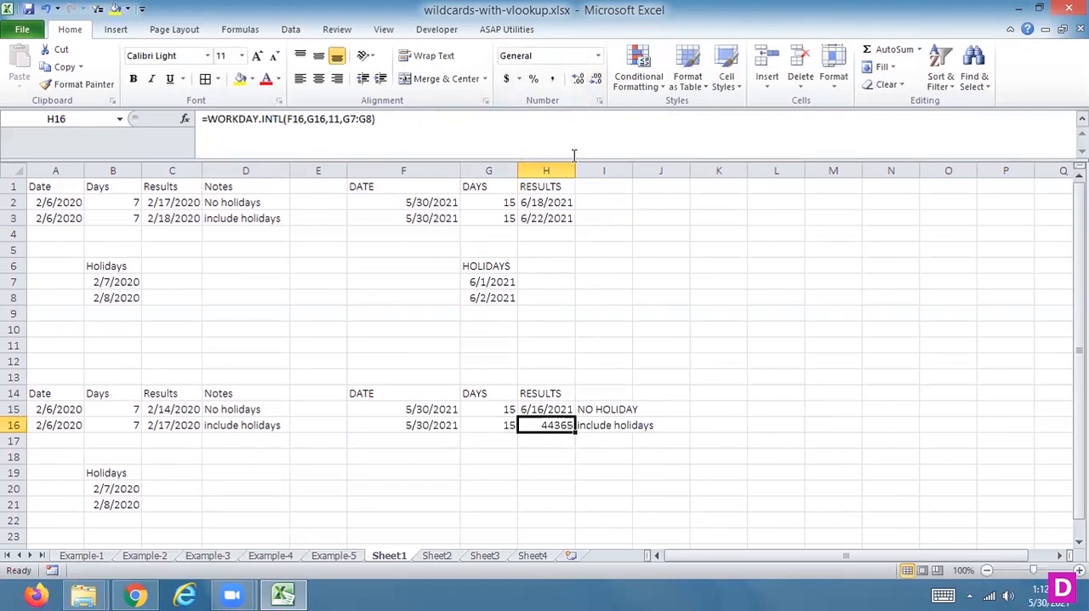
{"action": "left_click", "coordinate": [597, 55]}
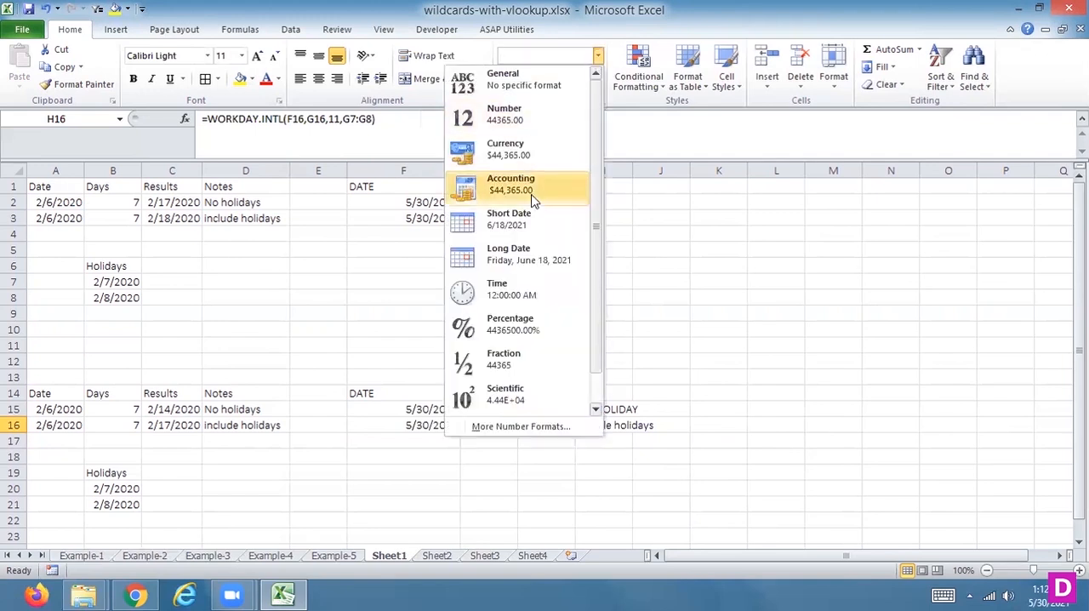
{"action": "left_click", "coordinate": [518, 232]}
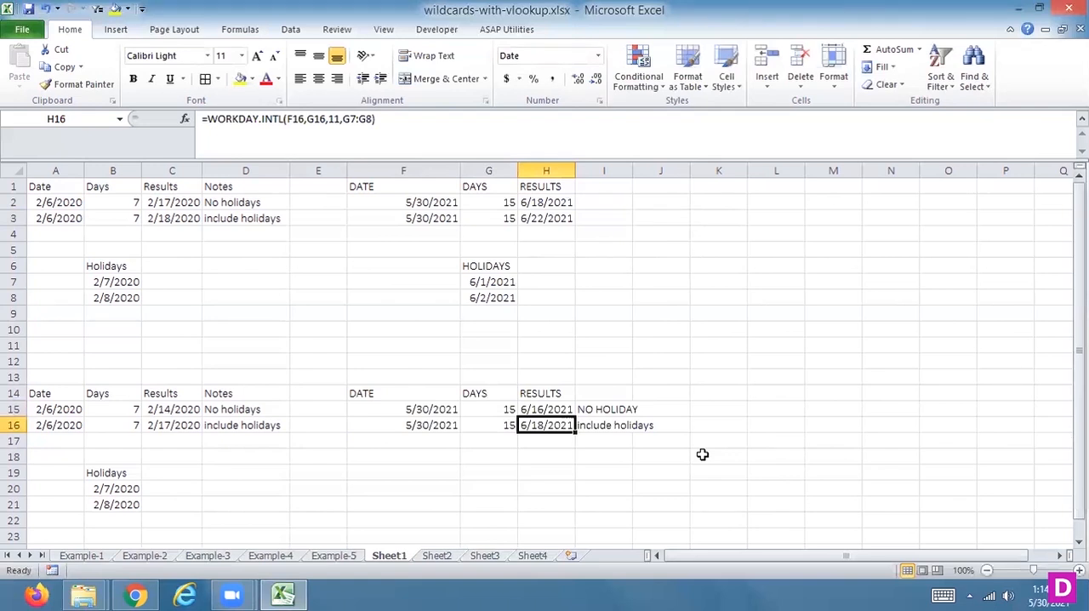
Step: Add a conditional formatting rule to H2:H3 that highlights cells equal to =TODAY() with Light Red Fill with Dark Red Text
{"action": "left_click_drag", "start_coordinate": [533, 205], "coordinate": [544, 218]}
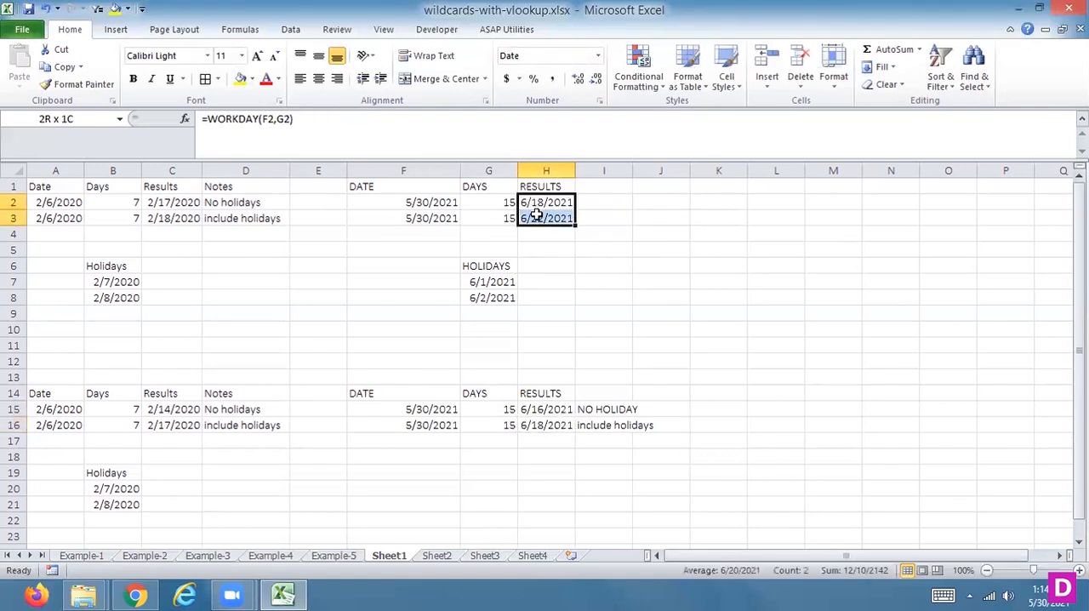
{"action": "left_click", "coordinate": [637, 92]}
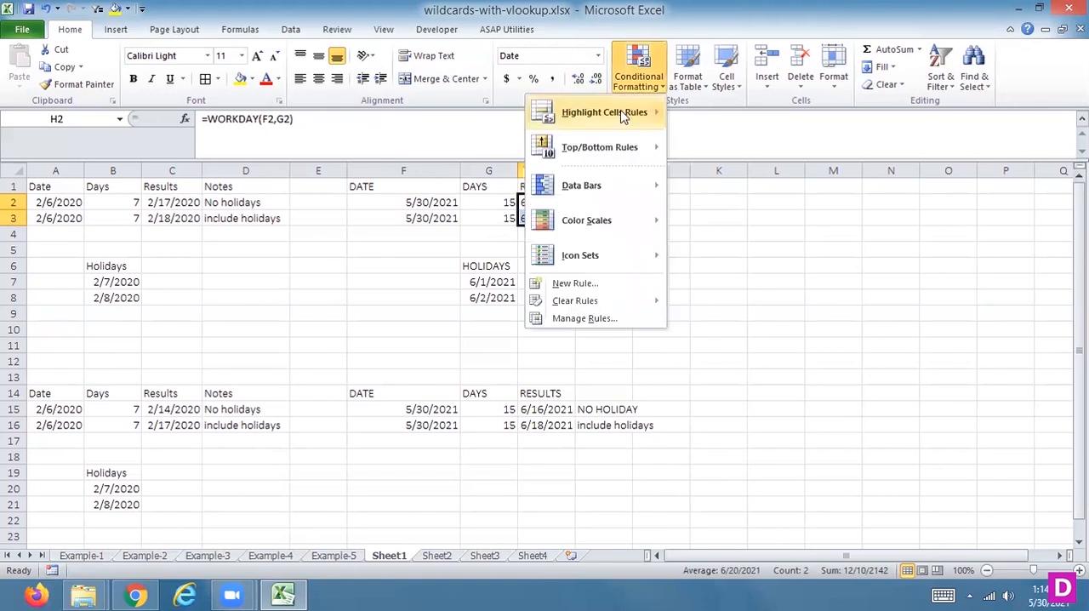
{"action": "mouse_move", "coordinate": [623, 117]}
{"action": "left_click", "coordinate": [474, 227]}
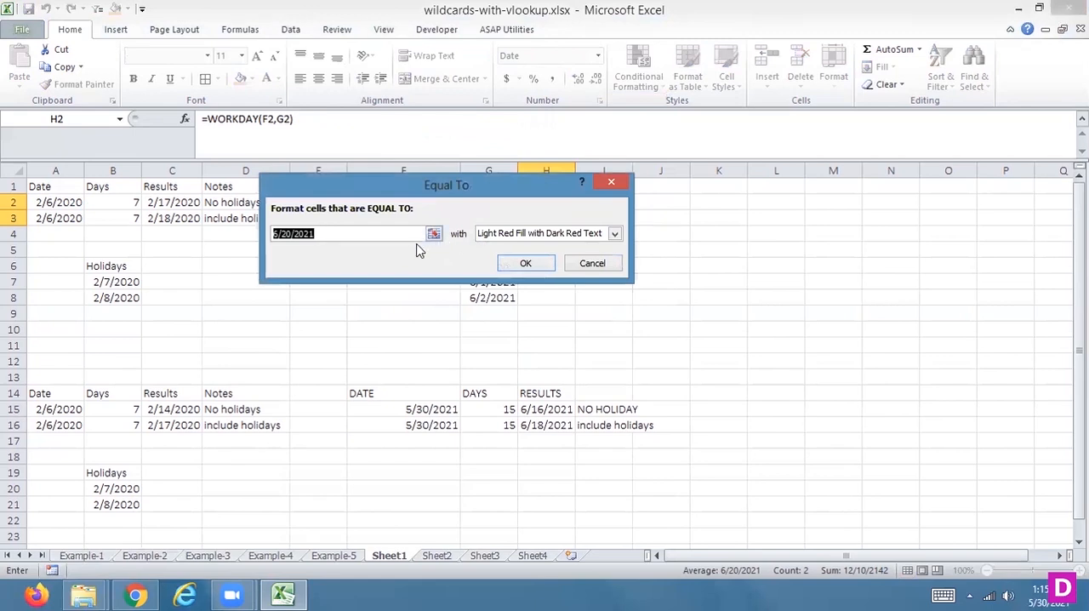
{"action": "type", "text": "=TODAY()"}
{"action": "left_click", "coordinate": [506, 264]}
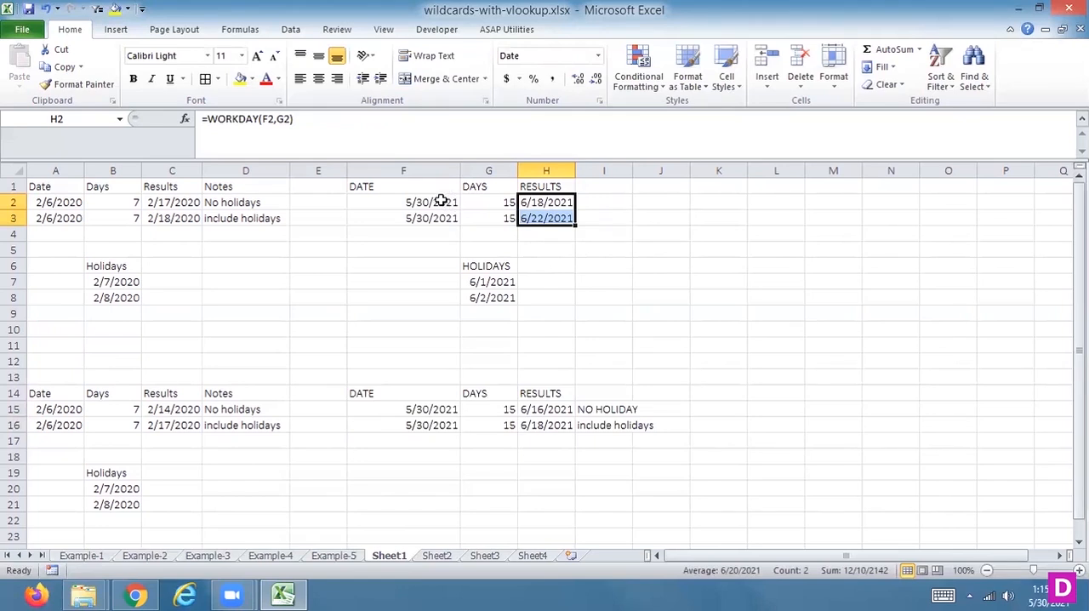
{"action": "left_click_drag", "start_coordinate": [442, 201], "coordinate": [437, 218]}
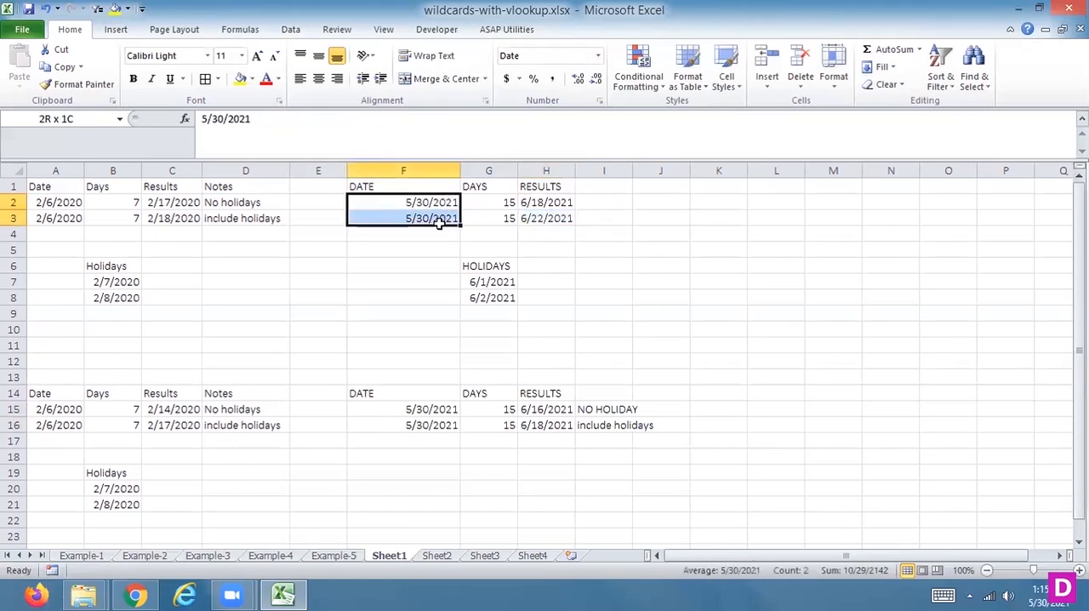
{"action": "left_click", "coordinate": [644, 91]}
{"action": "mouse_move", "coordinate": [568, 116]}
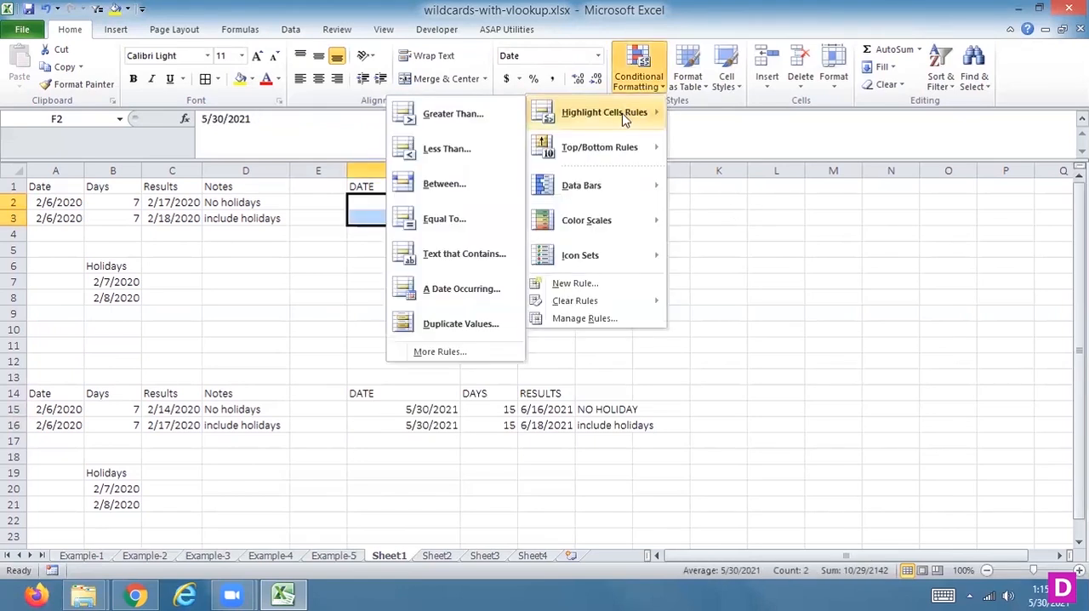
{"action": "left_click", "coordinate": [449, 219]}
{"action": "left_click", "coordinate": [590, 263]}
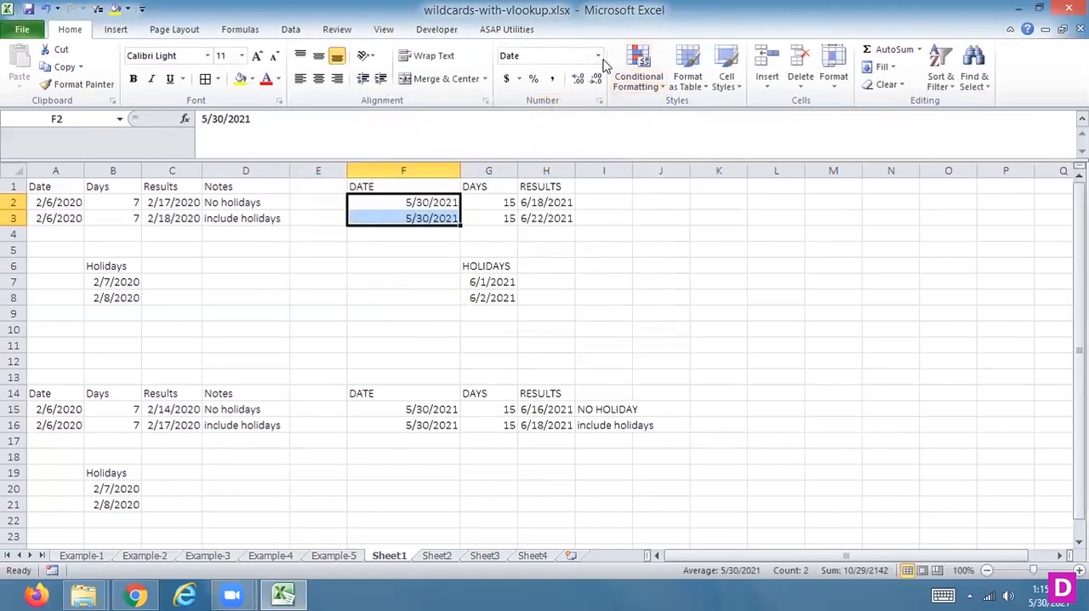
{"action": "left_click", "coordinate": [599, 57]}
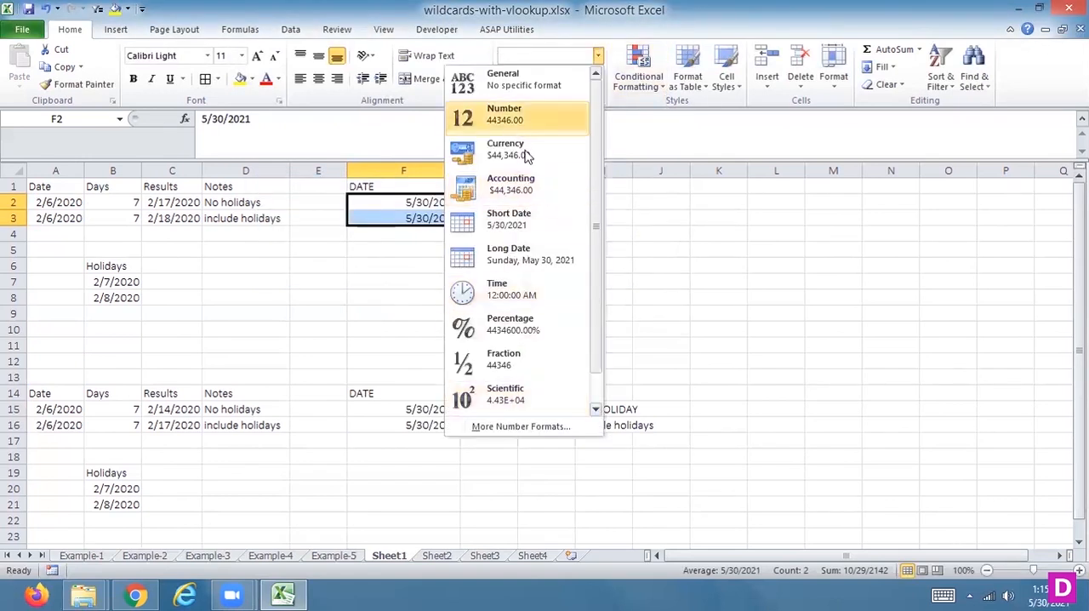
Step: Try to highlight the dates in F2:F3 with an Equal To rule using =NOW and Light Red Fill with Dark Red Text
{"action": "left_click", "coordinate": [637, 76]}
{"action": "mouse_move", "coordinate": [548, 119]}
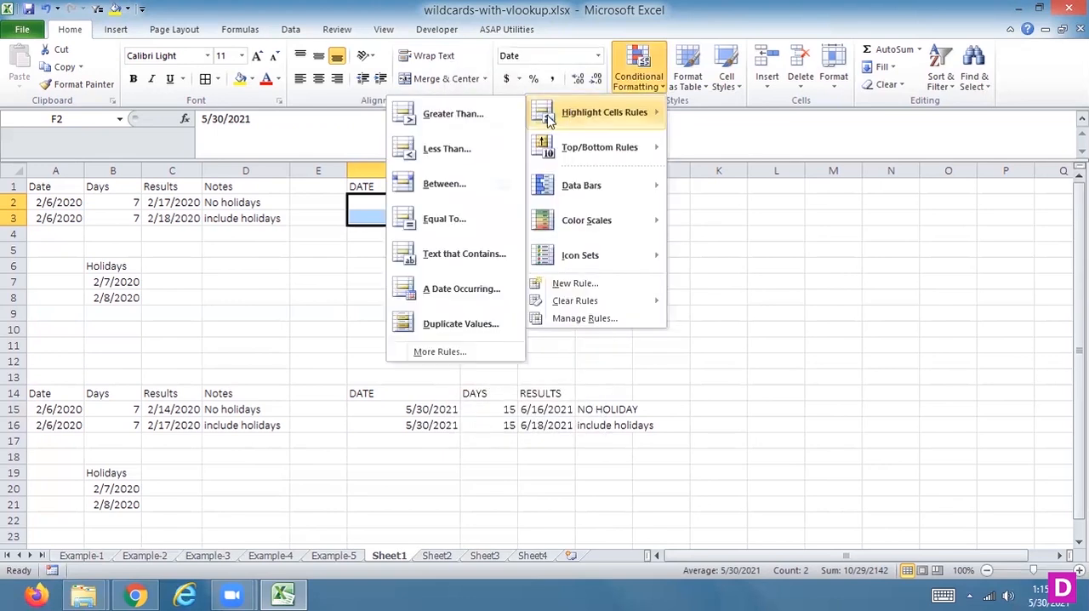
{"action": "left_click", "coordinate": [459, 219]}
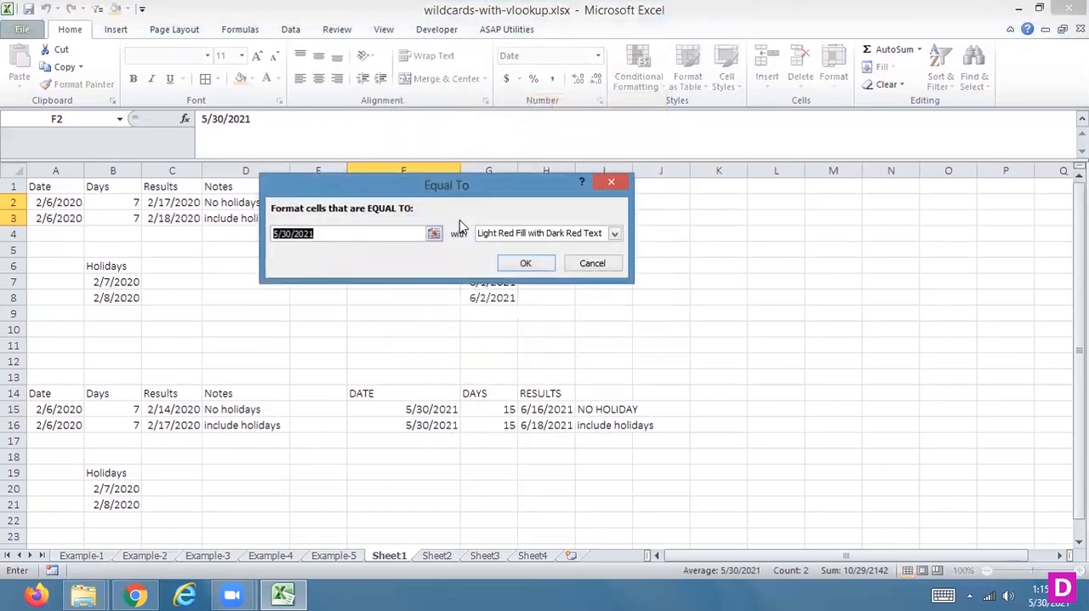
{"action": "type", "text": "=NOW"}
{"action": "key", "text": "Return"}
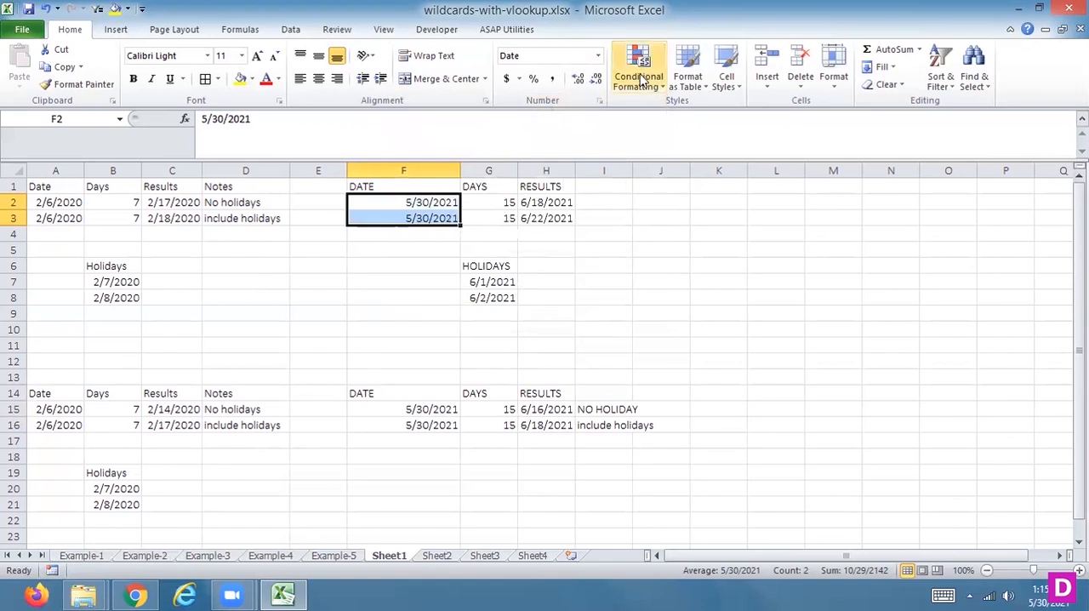
Step: Try an Equal To highlighting rule on F2:F3 with the formula =NOW() instead
{"action": "left_click", "coordinate": [640, 78]}
{"action": "mouse_move", "coordinate": [600, 112]}
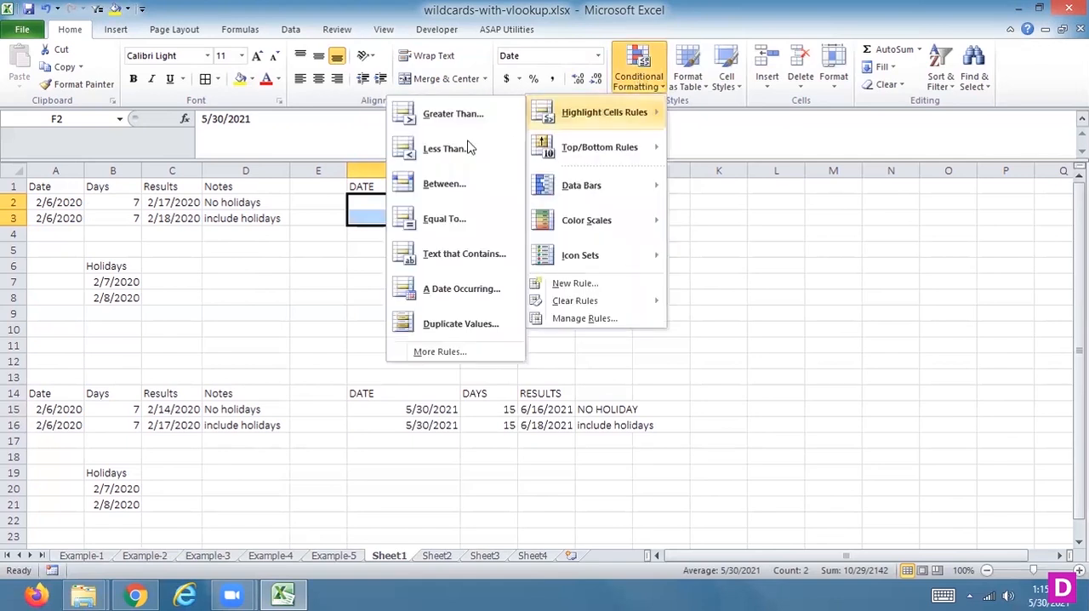
{"action": "left_click", "coordinate": [421, 220]}
{"action": "type", "text": "="}
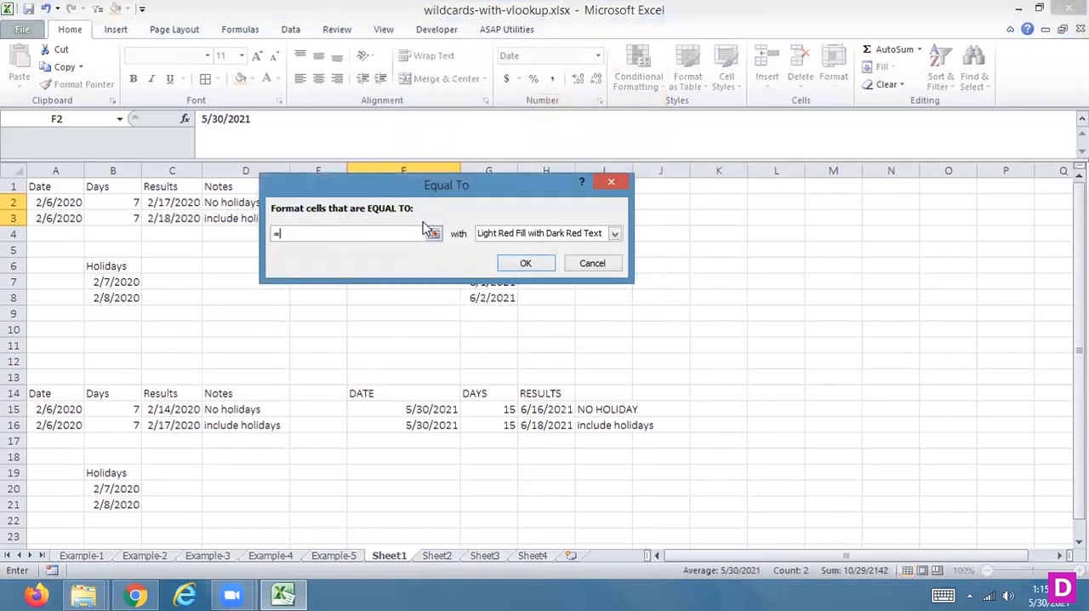
{"action": "type", "text": "NOW()"}
{"action": "left_click", "coordinate": [526, 264]}
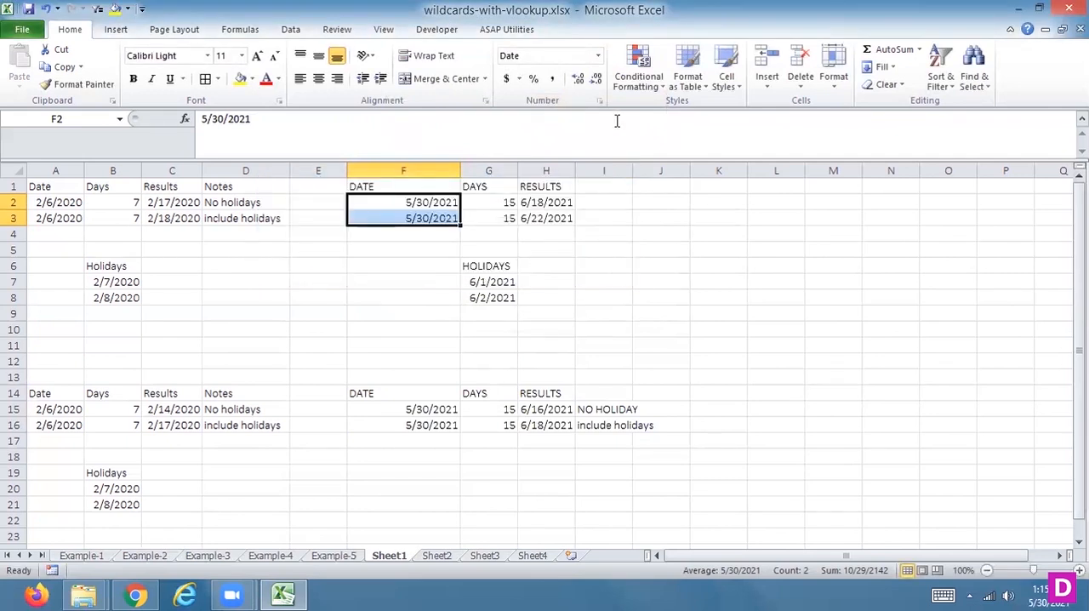
{"action": "left_click", "coordinate": [639, 78]}
{"action": "mouse_move", "coordinate": [577, 125]}
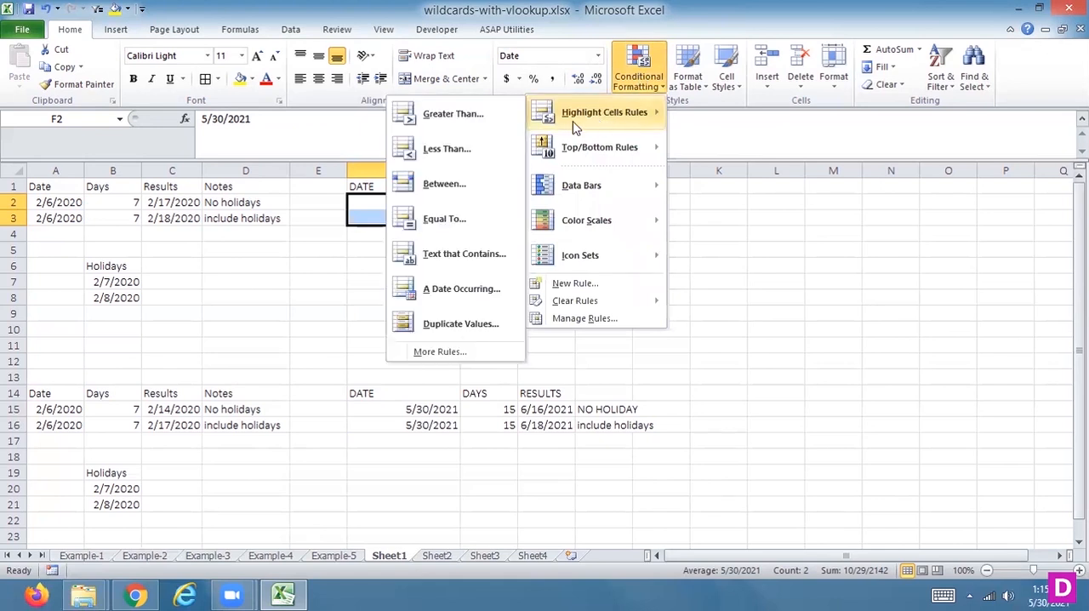
{"action": "left_click", "coordinate": [444, 220]}
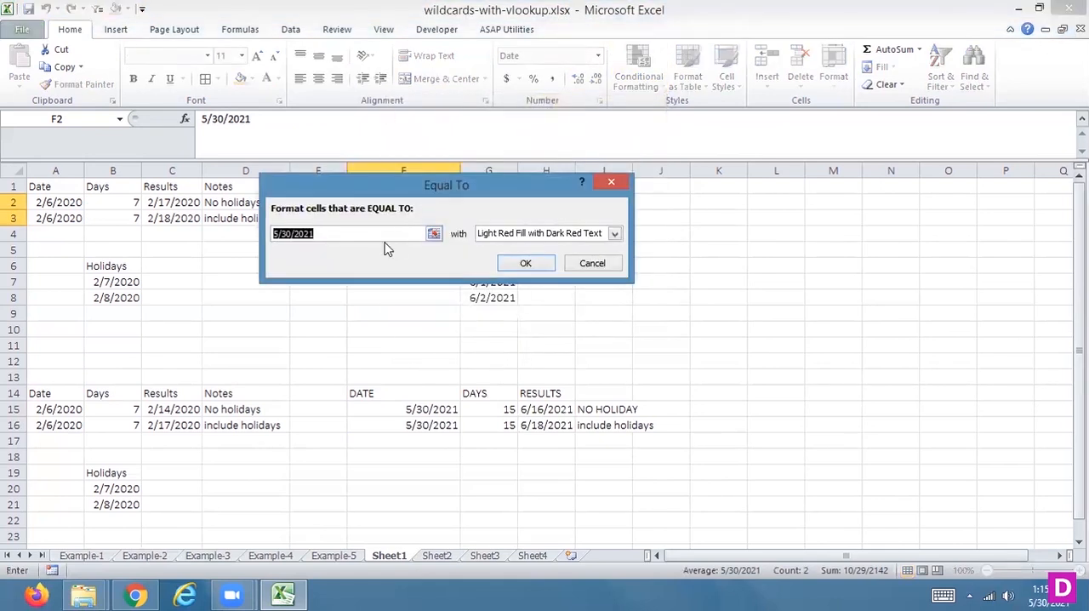
{"action": "type", "text": "TO"}
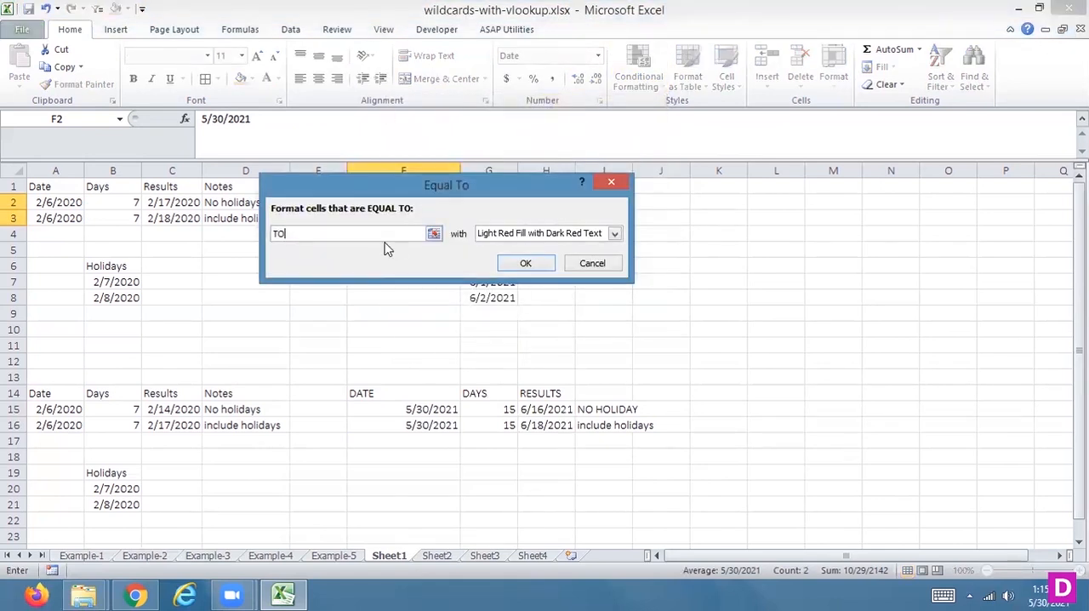
{"action": "type", "text": "DAY()"}
{"action": "key", "text": "Left"}
{"action": "key", "text": "Left"}
{"action": "key", "text": "BackSpace"}
{"action": "key", "text": "BackSpace"}
{"action": "key", "text": "BackSpace"}
{"action": "key", "text": "BackSpace"}
{"action": "key", "text": "BackSpace"}
{"action": "left_click", "coordinate": [433, 233]}
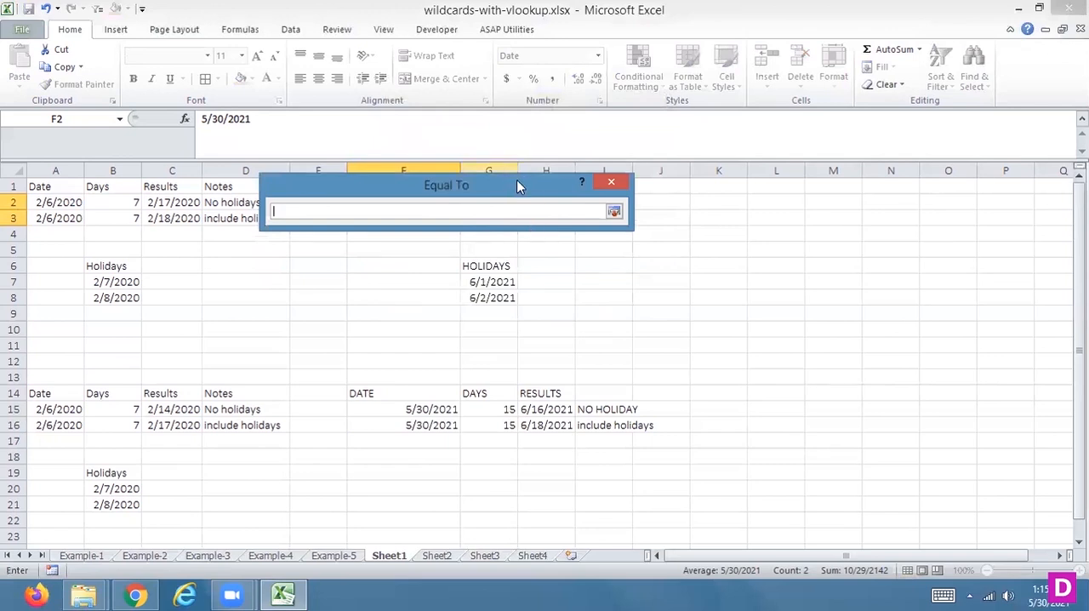
{"action": "left_click_drag", "start_coordinate": [516, 179], "coordinate": [674, 204]}
{"action": "left_click_drag", "start_coordinate": [453, 202], "coordinate": [449, 216]}
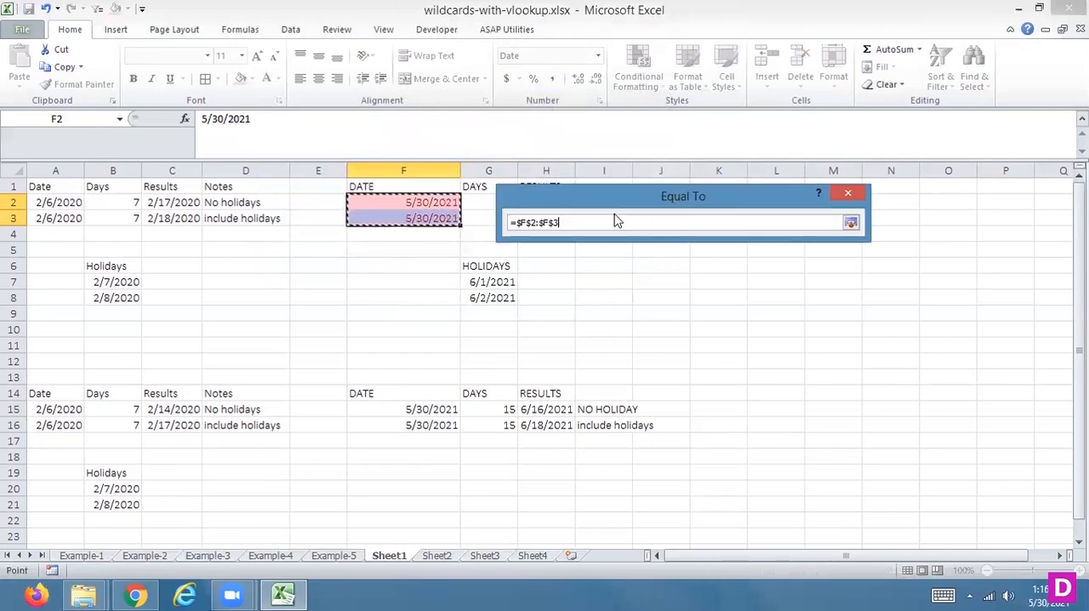
{"action": "left_click", "coordinate": [861, 197]}
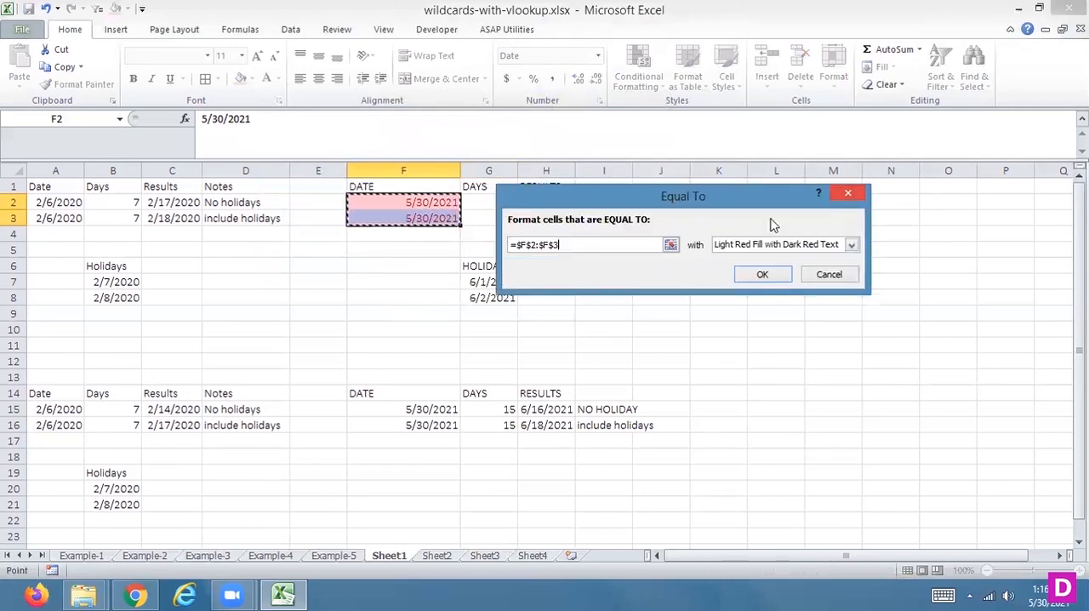
{"action": "left_click", "coordinate": [828, 281]}
Step: Highlight the dates in F2:F3 that are equal to =TODAY() with Light Red Fill with Dark Red Text
{"action": "left_click", "coordinate": [646, 85]}
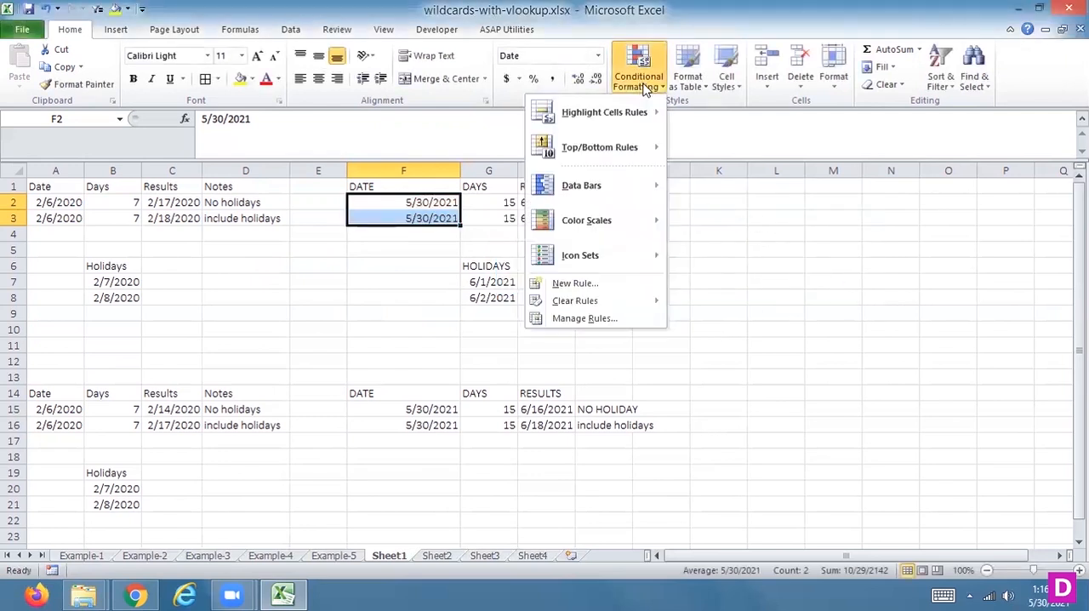
{"action": "mouse_move", "coordinate": [602, 122]}
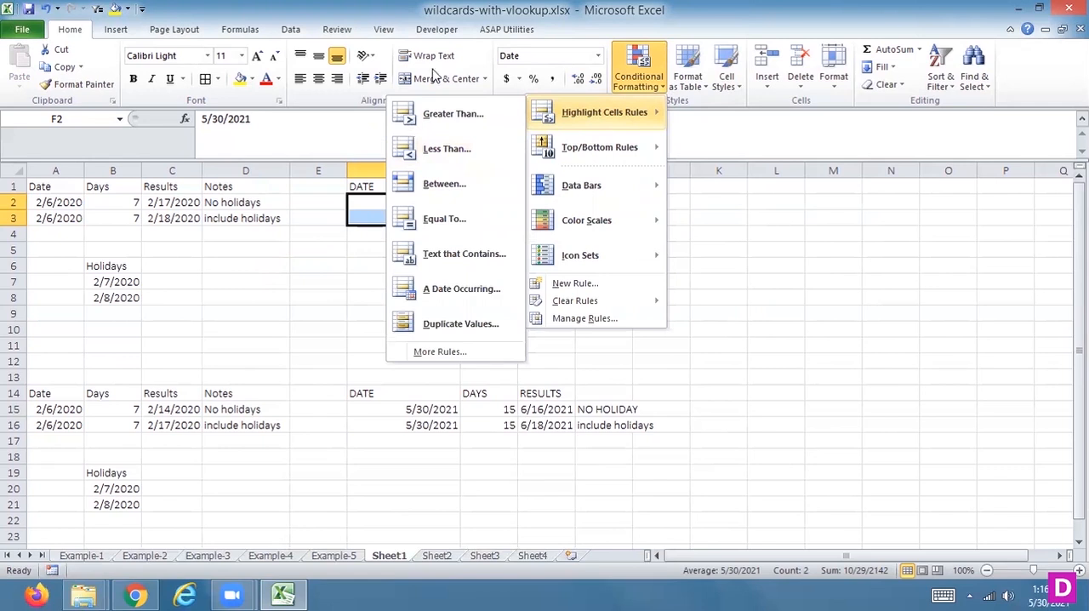
{"action": "left_click", "coordinate": [414, 220]}
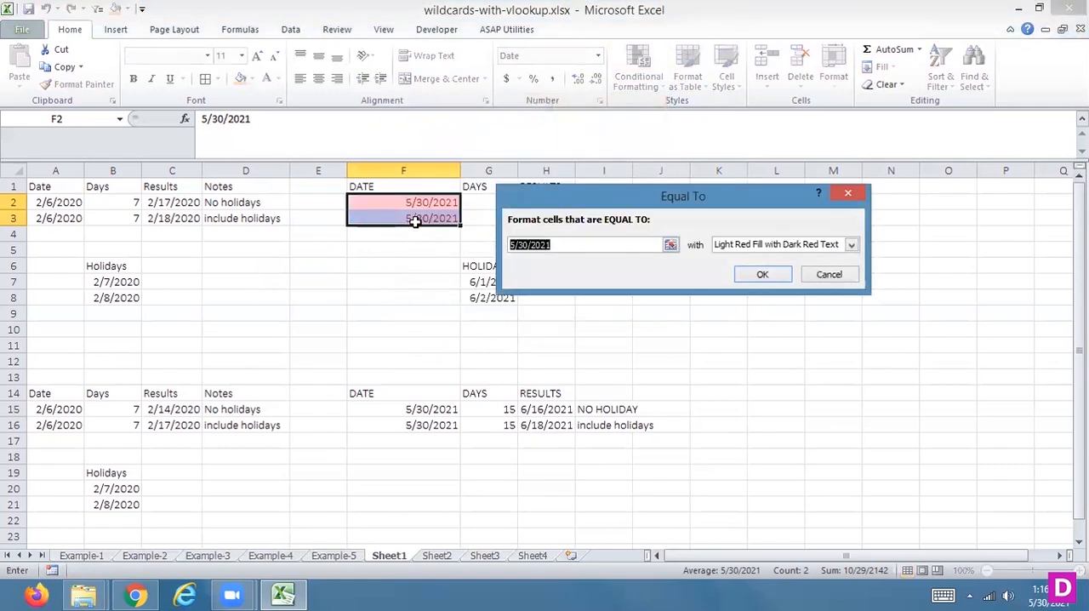
{"action": "type", "text": "=TO"}
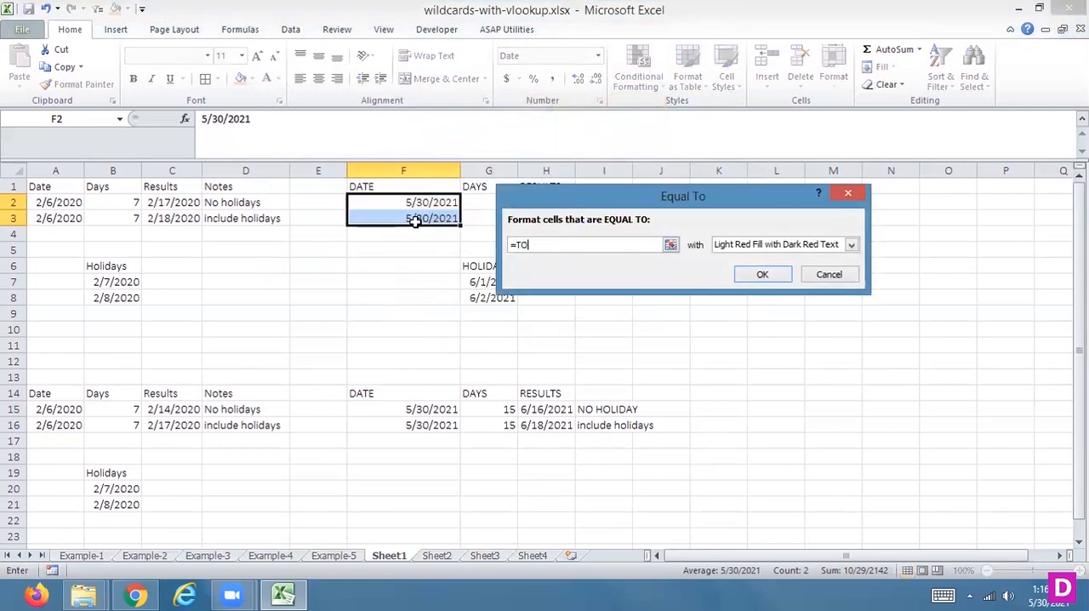
{"action": "type", "text": "DAY()"}
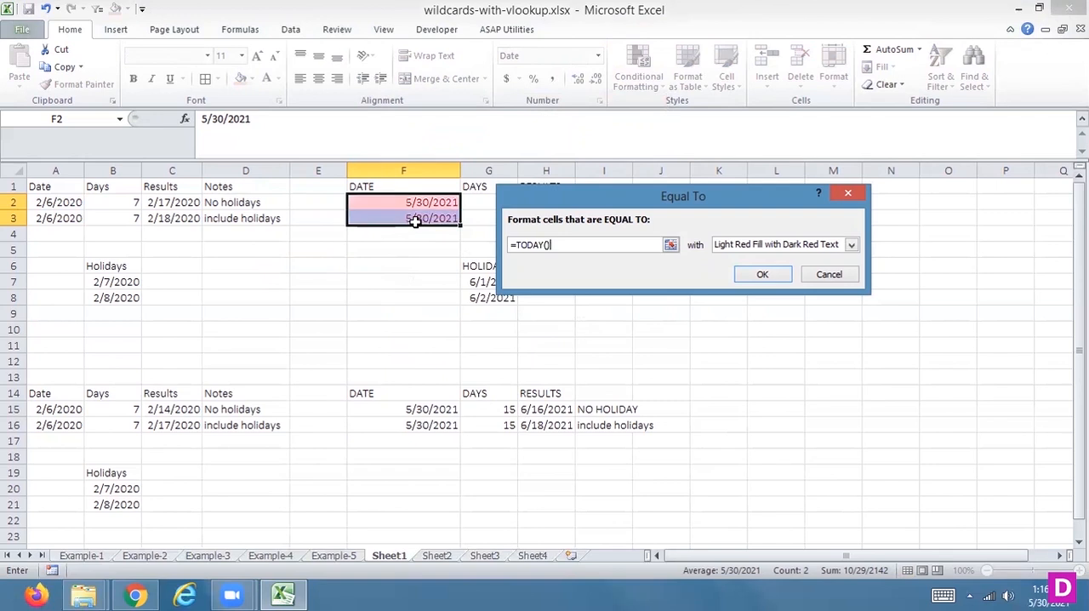
{"action": "left_click", "coordinate": [763, 273]}
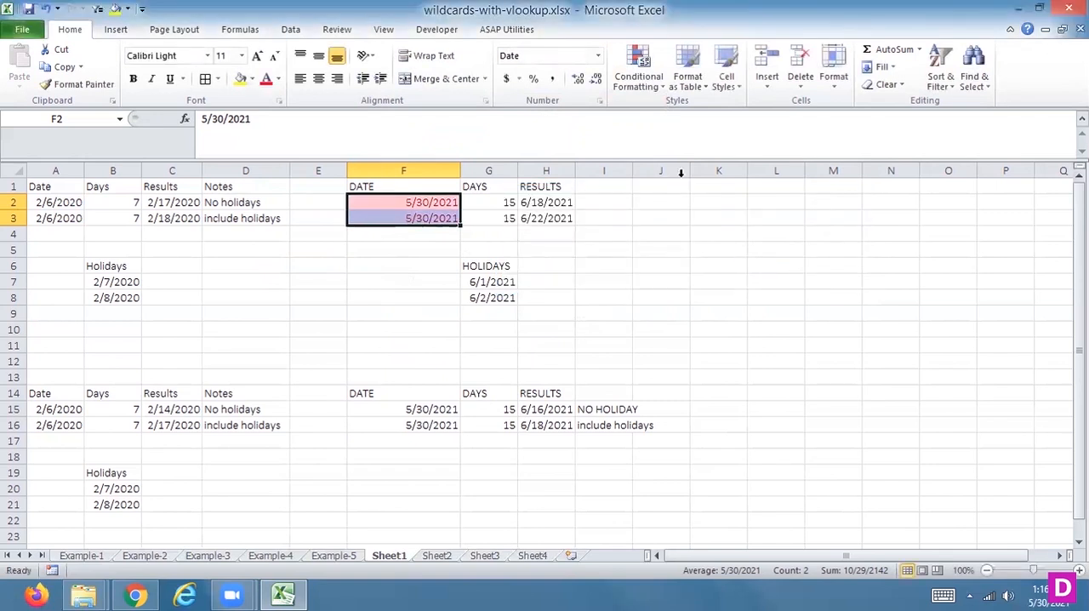
{"action": "left_click", "coordinate": [636, 134]}
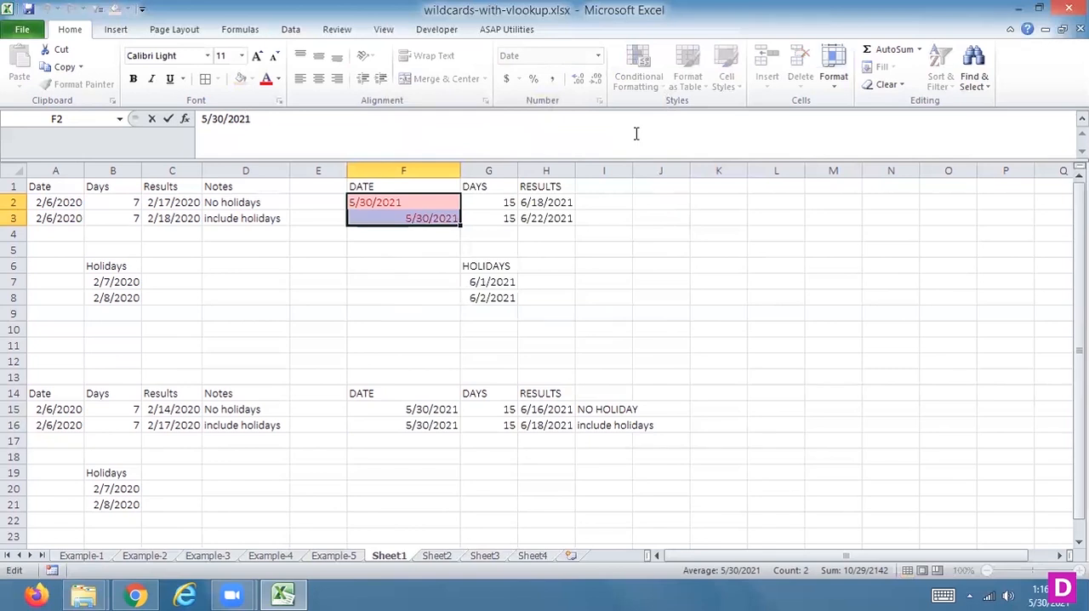
{"action": "key", "text": "Escape"}
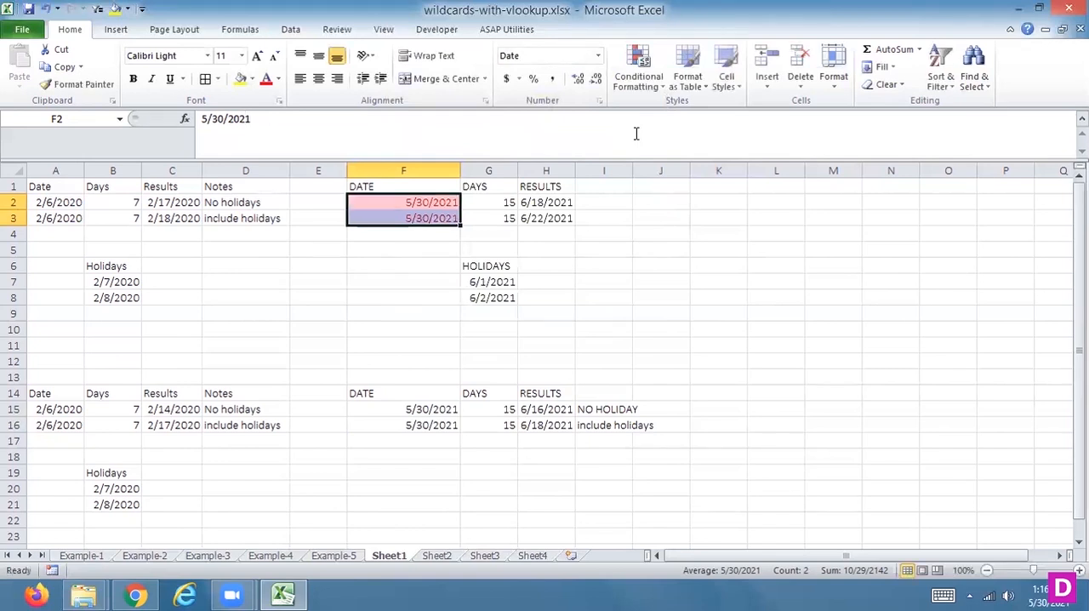
{"action": "left_click", "coordinate": [608, 295]}
Step: Delete the =NOW() and =NOW conditional formatting rules applied to F2:F3, keeping the =TODAY() rule
{"action": "left_click_drag", "start_coordinate": [416, 202], "coordinate": [415, 219]}
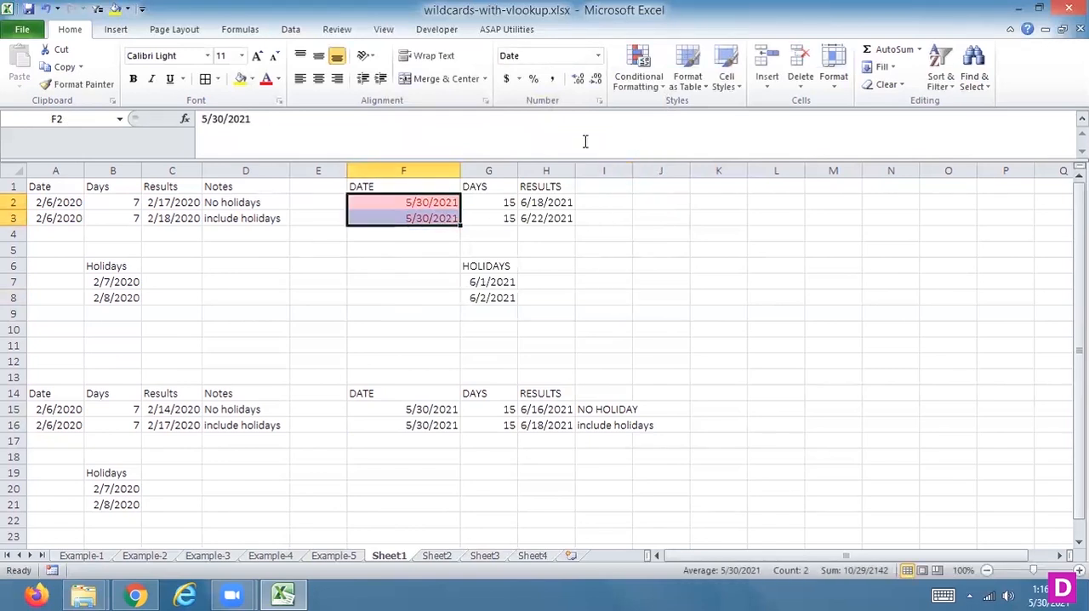
{"action": "left_click", "coordinate": [636, 64]}
{"action": "left_click", "coordinate": [578, 319]}
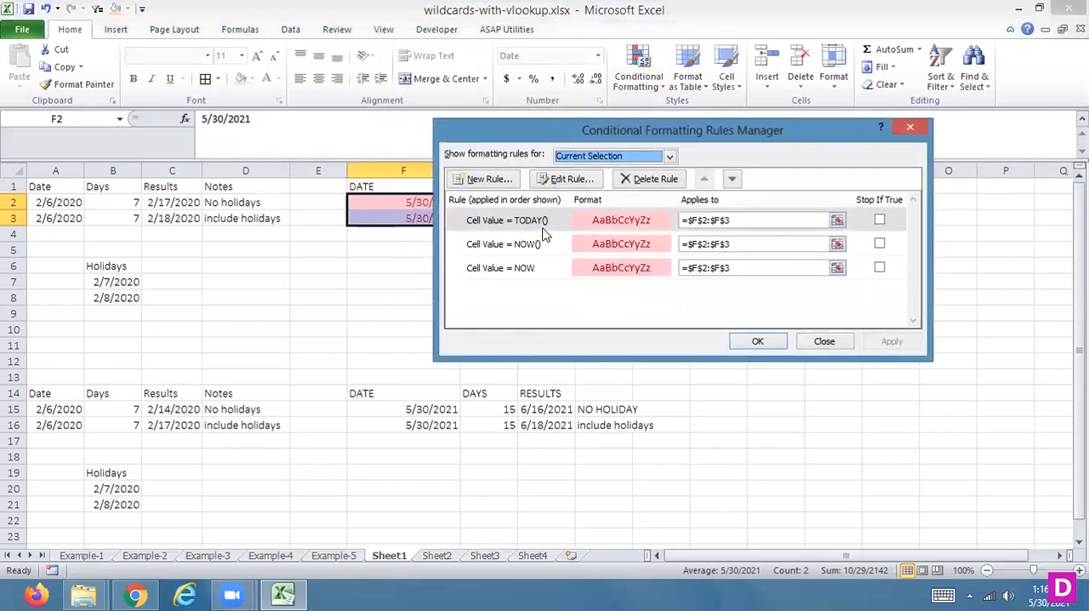
{"action": "left_click", "coordinate": [541, 245]}
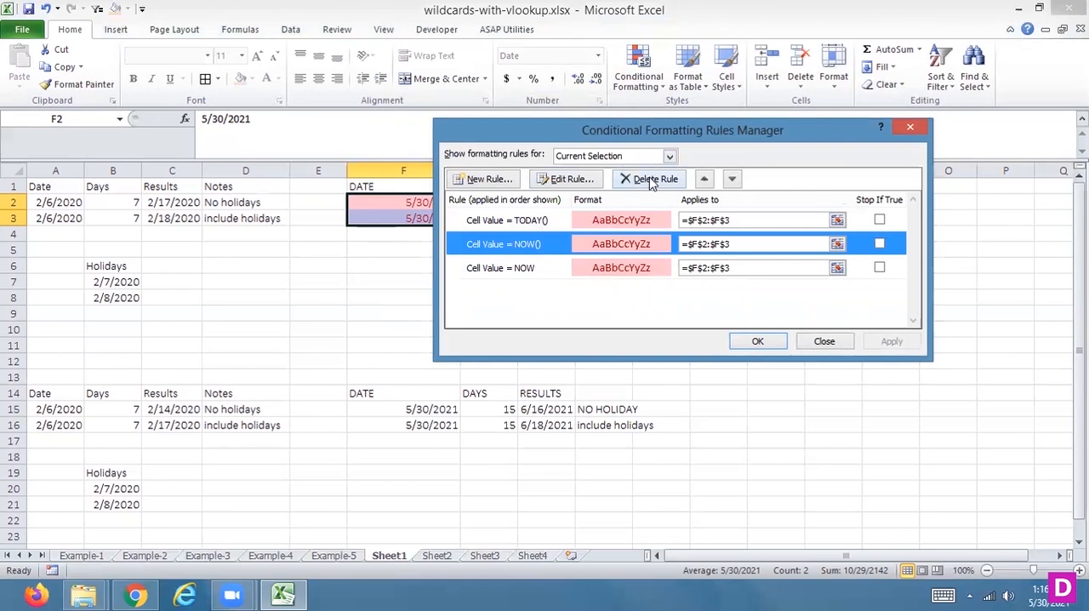
{"action": "left_click", "coordinate": [650, 178]}
{"action": "left_click", "coordinate": [537, 245]}
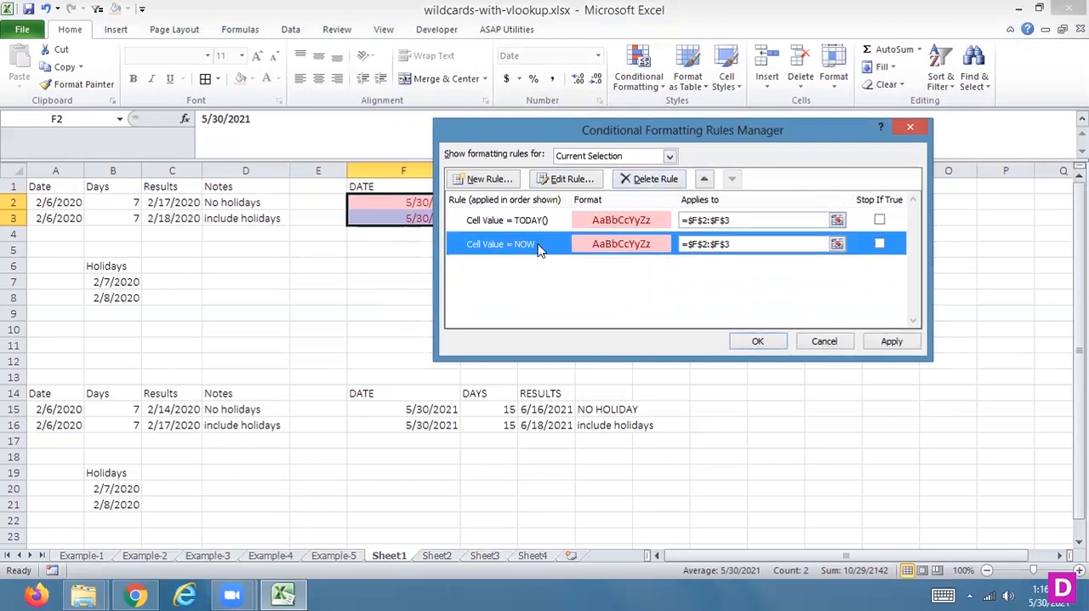
{"action": "left_click", "coordinate": [668, 180]}
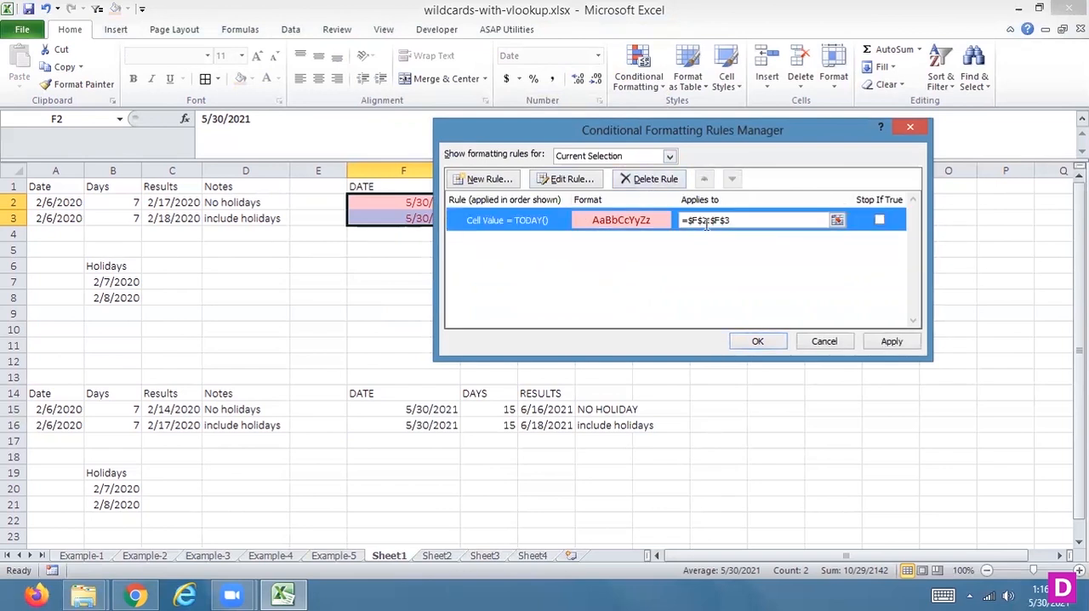
{"action": "left_click", "coordinate": [891, 340]}
{"action": "left_click", "coordinate": [746, 340]}
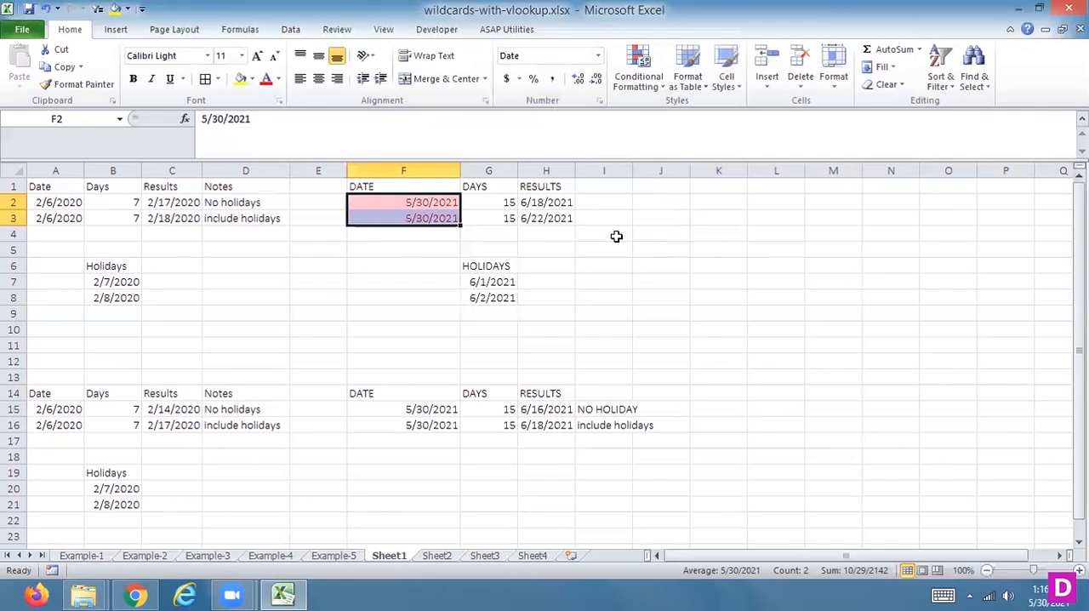
Step: Clear the conditional formatting rules from the selected date cells F2:F3
{"action": "left_click", "coordinate": [651, 84]}
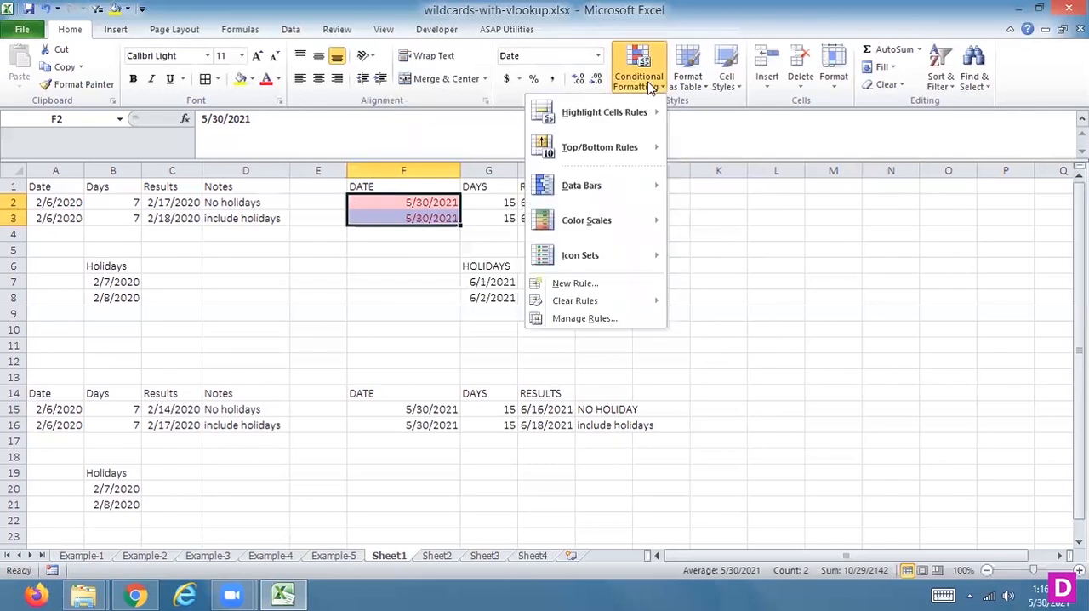
{"action": "mouse_move", "coordinate": [609, 301]}
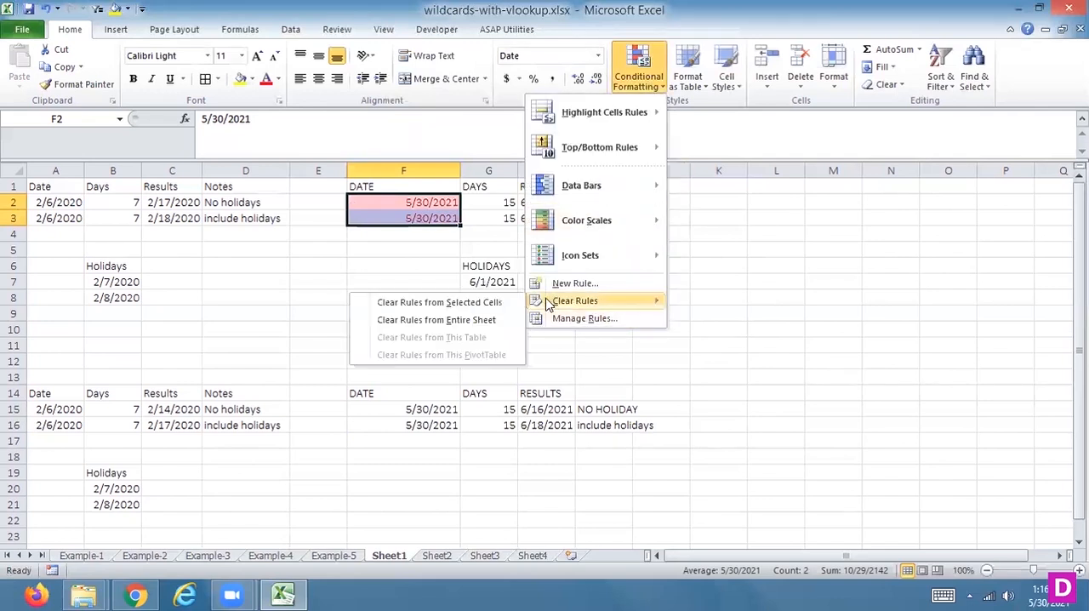
{"action": "left_click", "coordinate": [499, 303]}
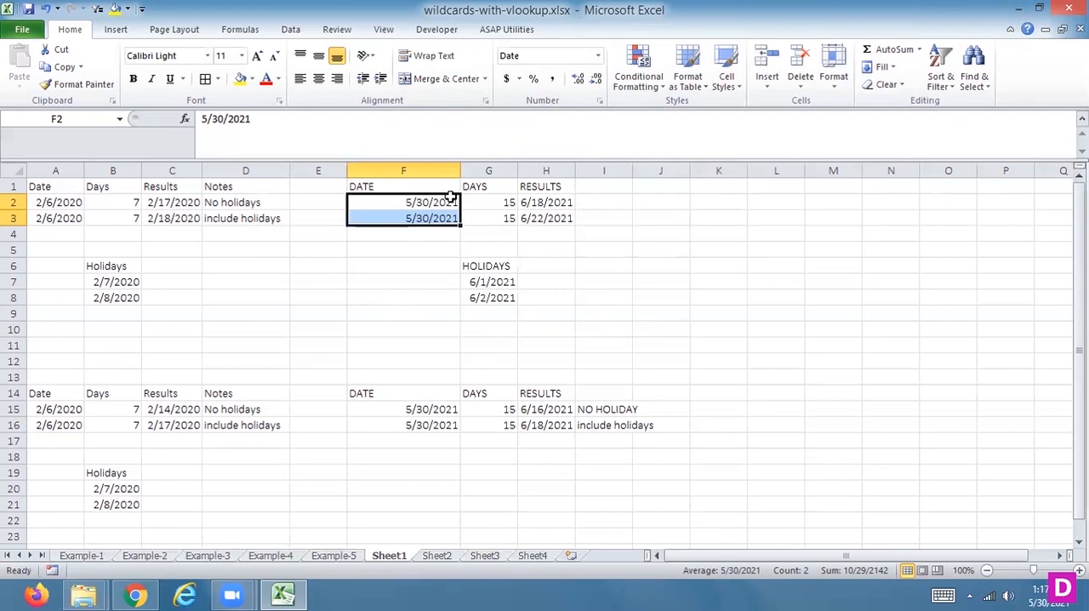
Step: Enter the header START_DATE in cell G1 of Sheet2
{"action": "left_click", "coordinate": [435, 555]}
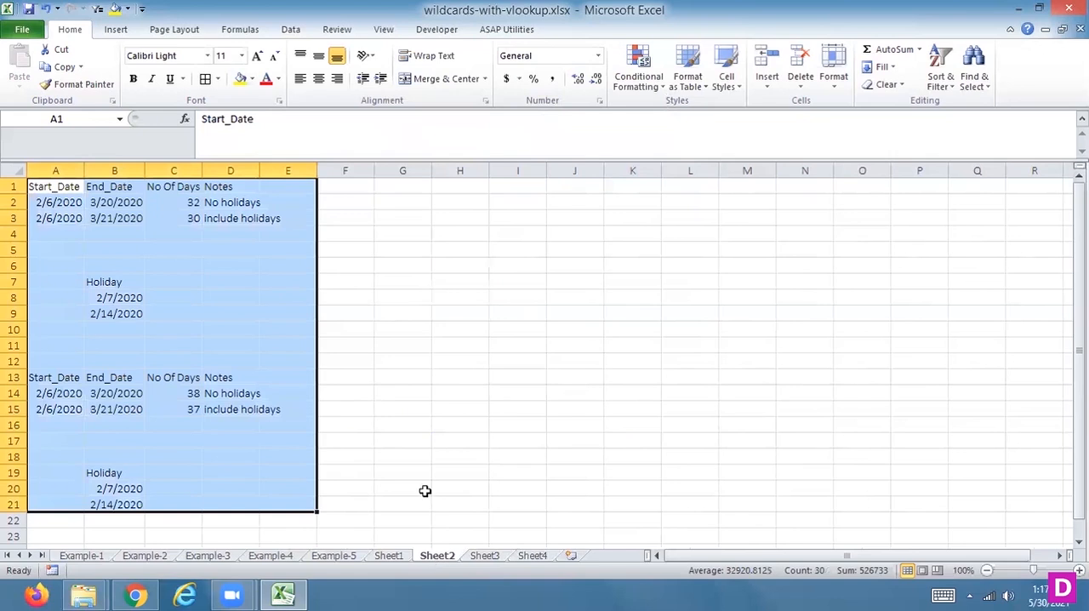
{"action": "left_click", "coordinate": [414, 186]}
{"action": "type", "text": "START_DAT"}
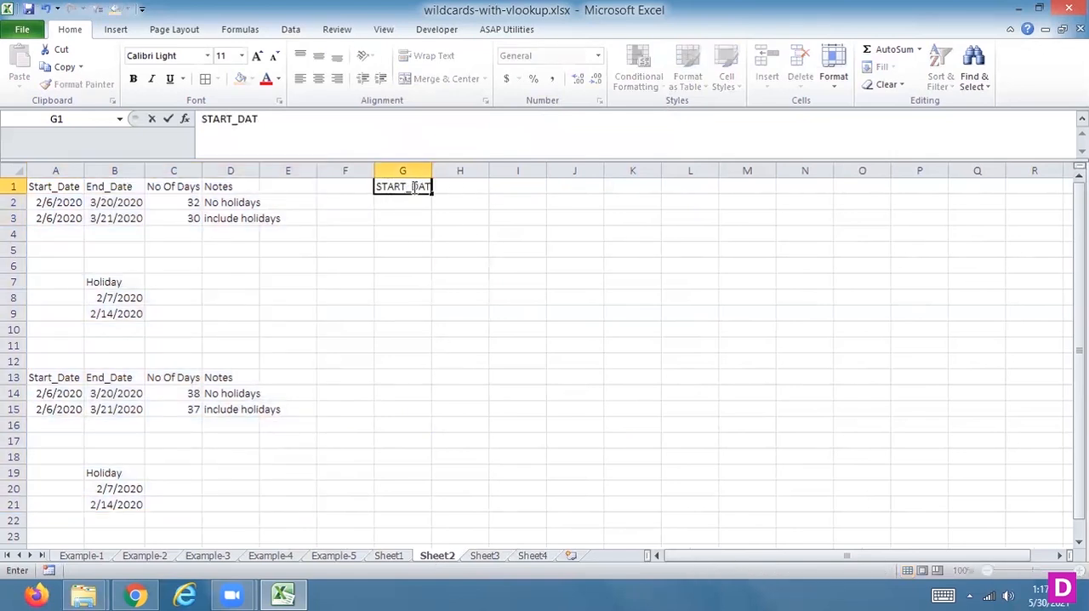
{"action": "type", "text": "E"}
{"action": "key", "text": "Tab"}
Step: Enter the header END_DATE in cell H1
{"action": "type", "text": "E"}
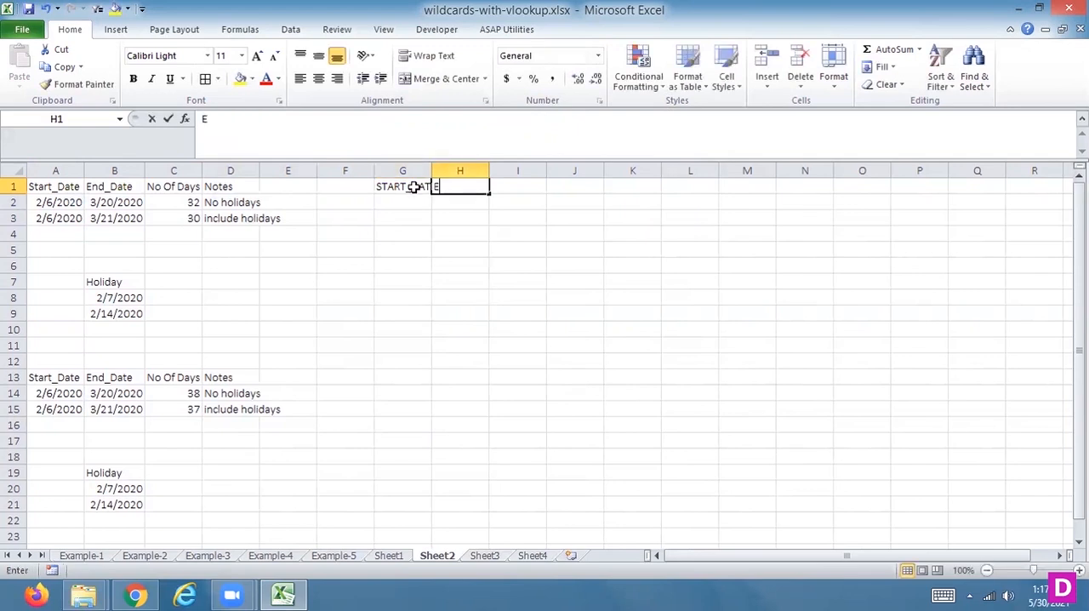
{"action": "type", "text": "ND"}
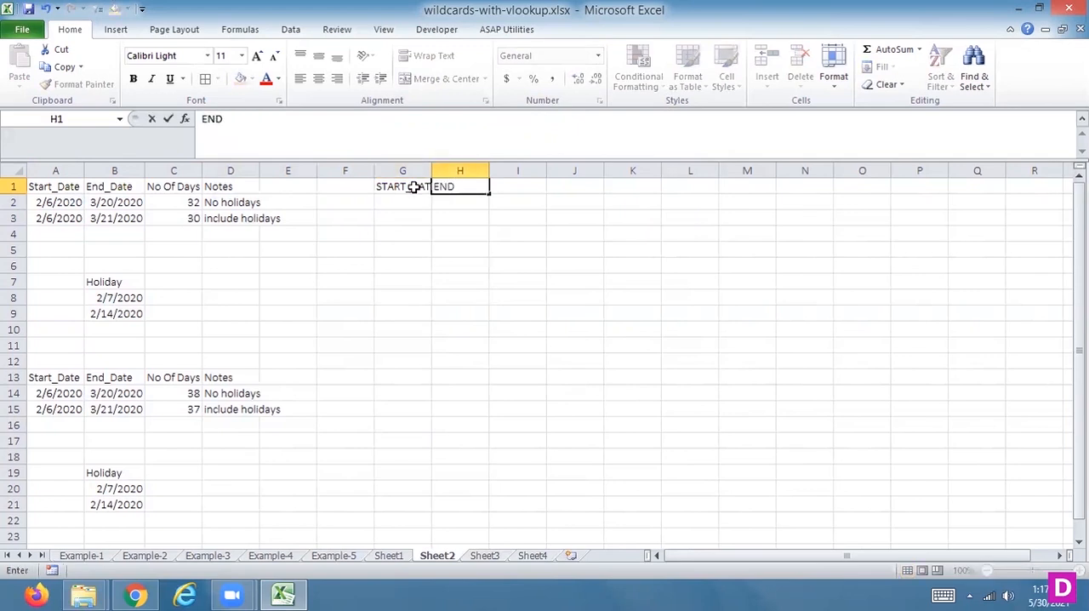
{"action": "key", "text": "Return"}
{"action": "key", "text": "Up"}
{"action": "key", "text": "Right"}
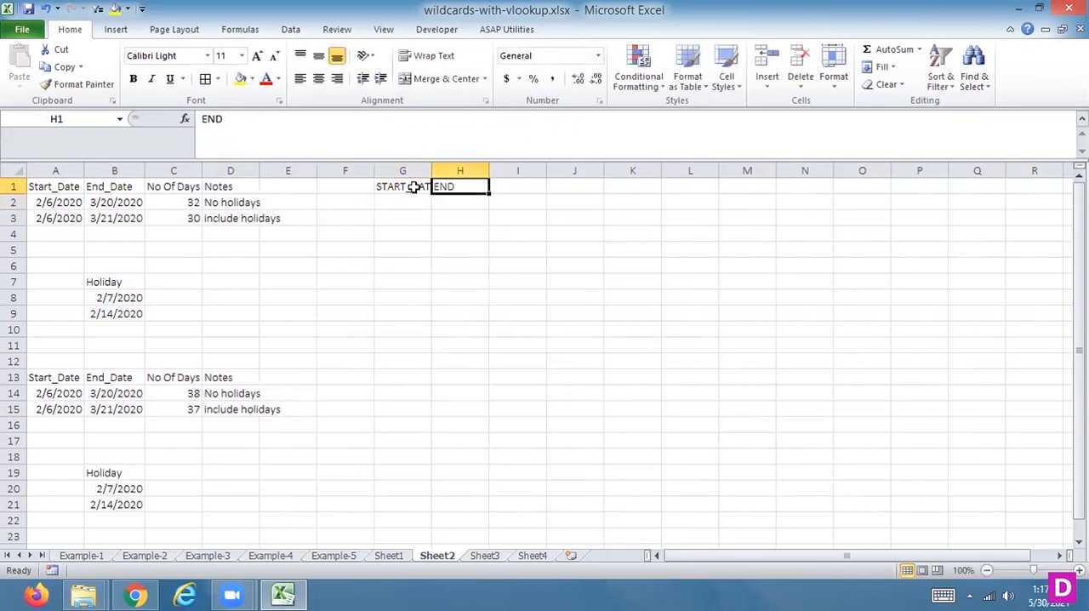
{"action": "left_click", "coordinate": [334, 139]}
{"action": "type", "text": "_DATE"}
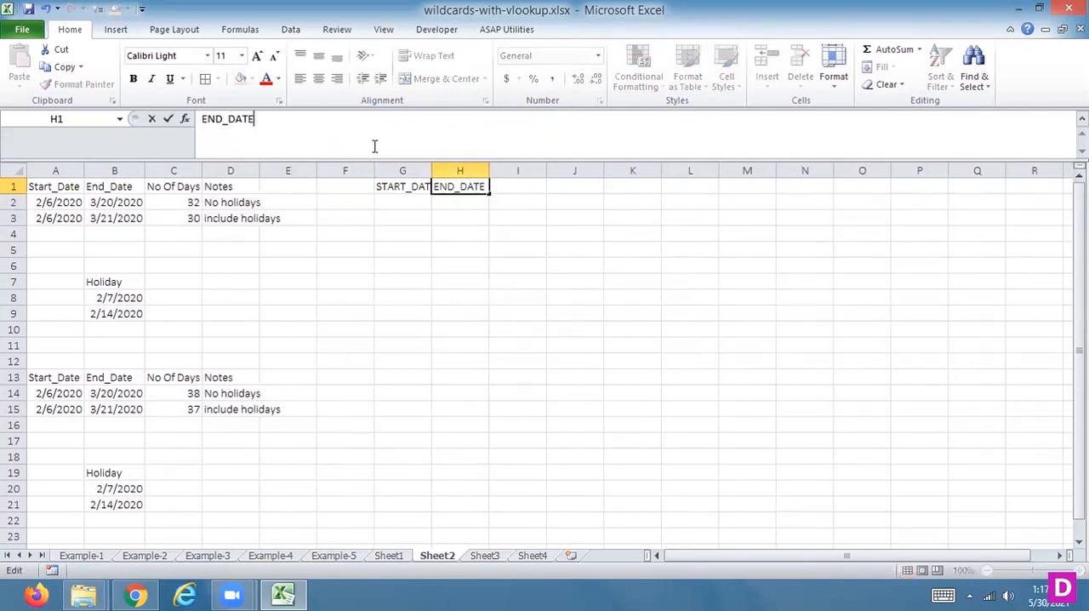
Step: Enter the start date 5/30/2021 in G2 and the end date 6/15/2021 in H2
{"action": "left_click", "coordinate": [390, 208]}
{"action": "type", "text": "5/30/2021"}
{"action": "key", "text": "Return"}
{"action": "left_click", "coordinate": [392, 208]}
{"action": "key", "text": "Tab"}
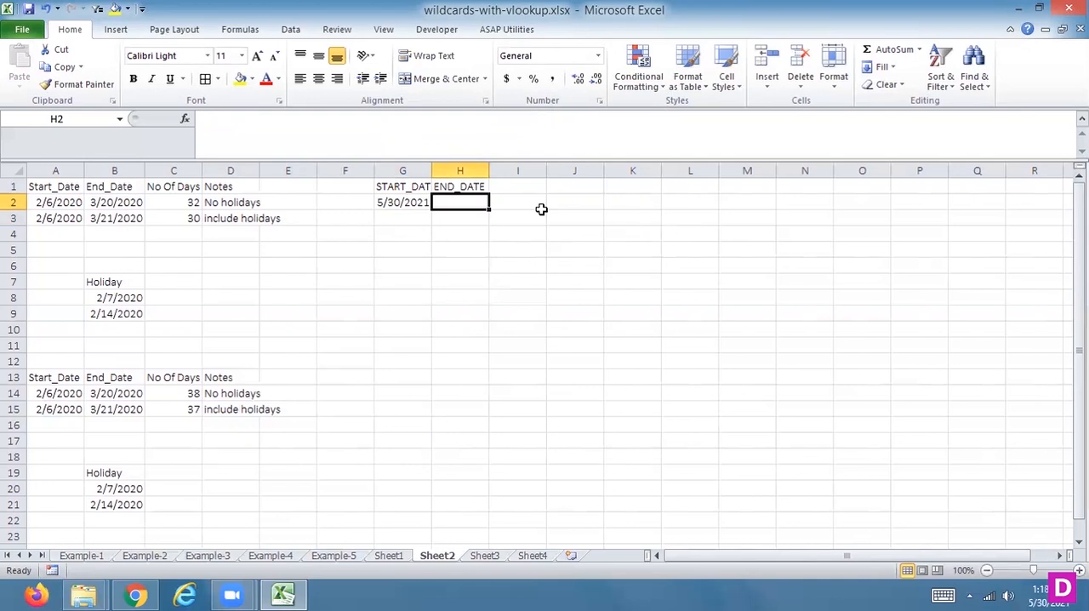
{"action": "type", "text": "6/15/2021"}
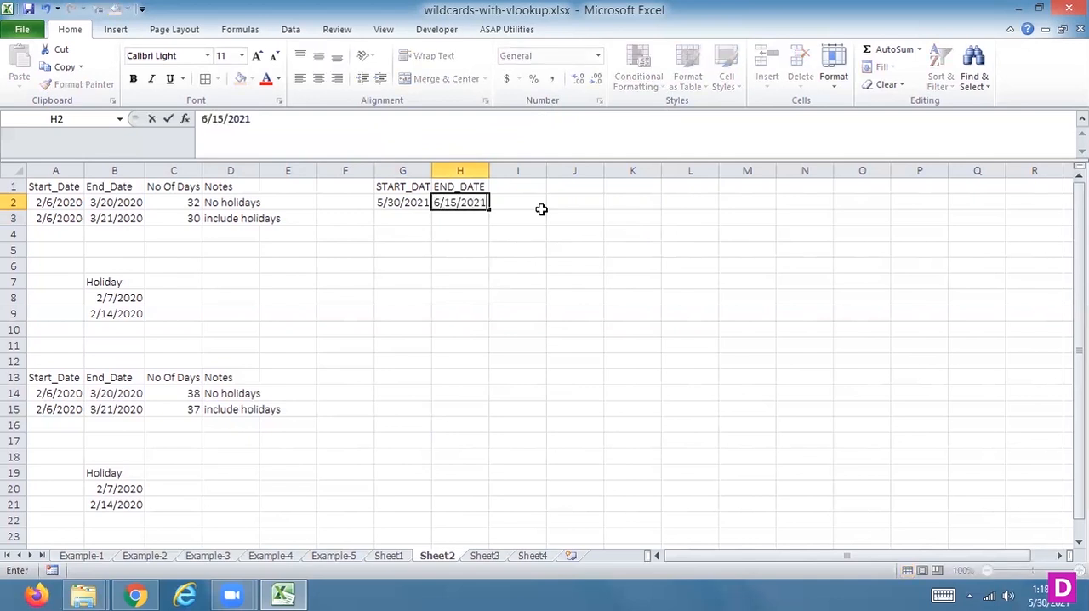
{"action": "key", "text": "Return"}
Step: Add the header DAYS in cell I1, beside END_DATE
{"action": "key", "text": "Up"}
{"action": "key", "text": "Up"}
{"action": "key", "text": "Right"}
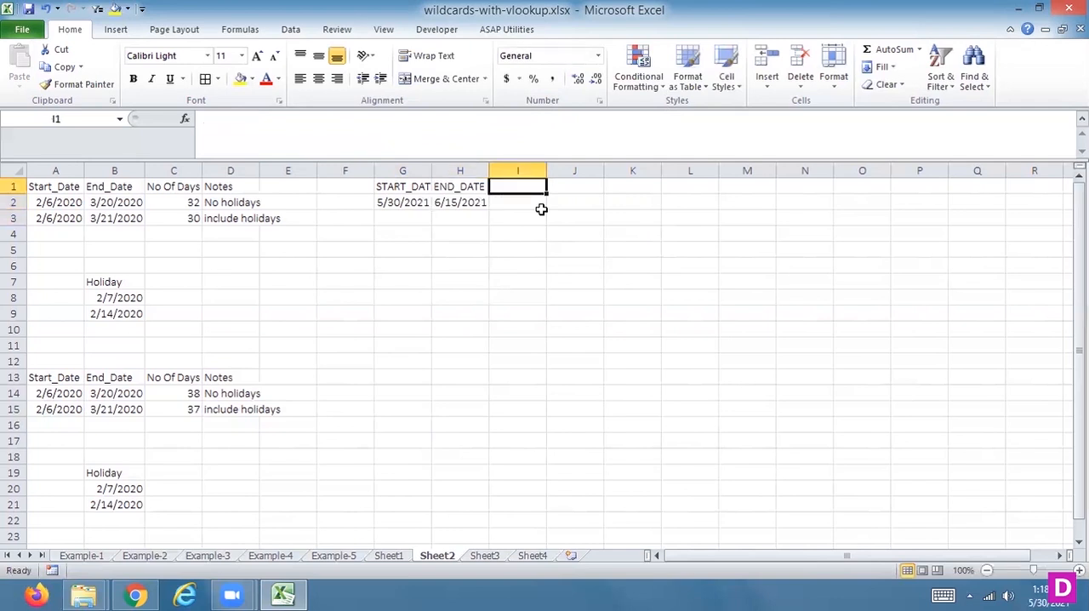
{"action": "type", "text": "DAYS"}
{"action": "key", "text": "Return"}
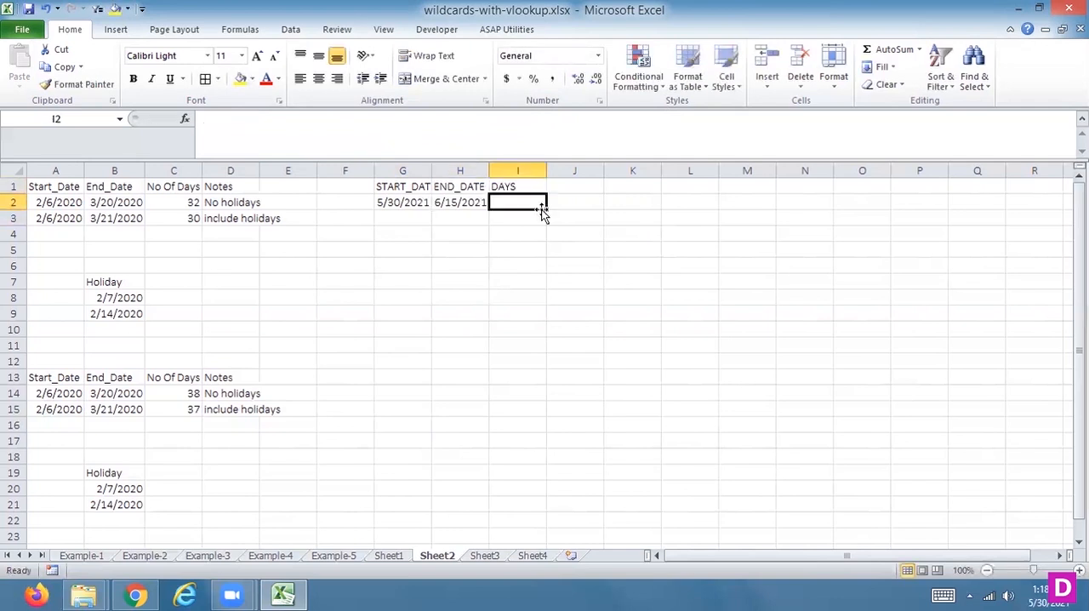
Step: Calculate the number of working days between the two dates in I2 with =NETWORKDAYS(G2,H2)
{"action": "type", "text": "=NO"}
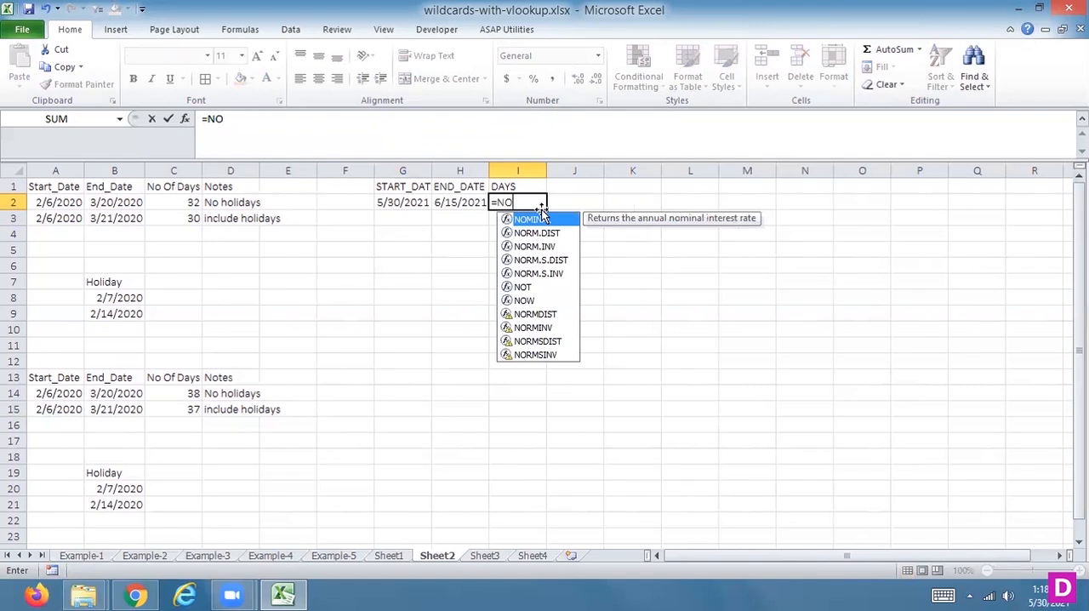
{"action": "type", "text": "W"}
{"action": "key", "text": "BackSpace"}
{"action": "key", "text": "BackSpace"}
{"action": "type", "text": "ET"}
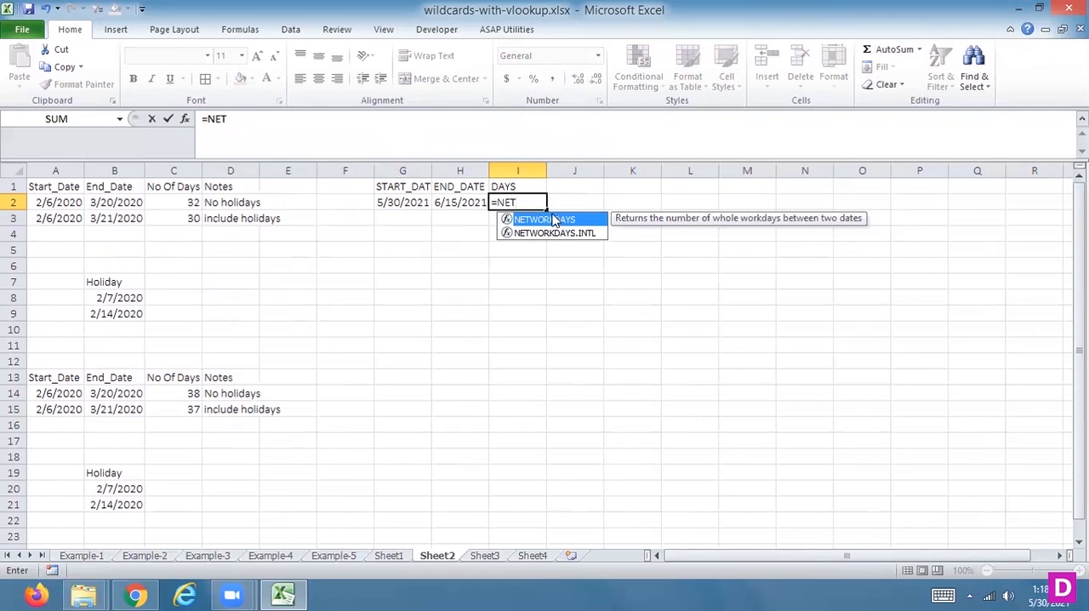
{"action": "double_click", "coordinate": [553, 220]}
{"action": "left_click", "coordinate": [388, 201]}
{"action": "type", "text": ","}
{"action": "left_click", "coordinate": [444, 198]}
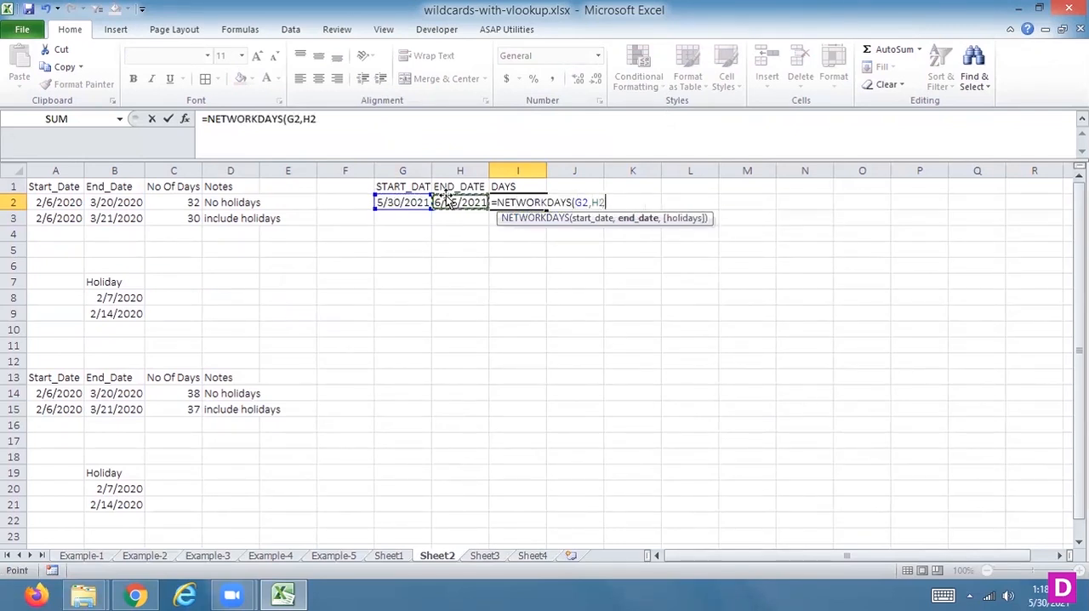
{"action": "type", "text": ","}
{"action": "key", "text": "BackSpace"}
{"action": "type", "text": ")"}
{"action": "key", "text": "Return"}
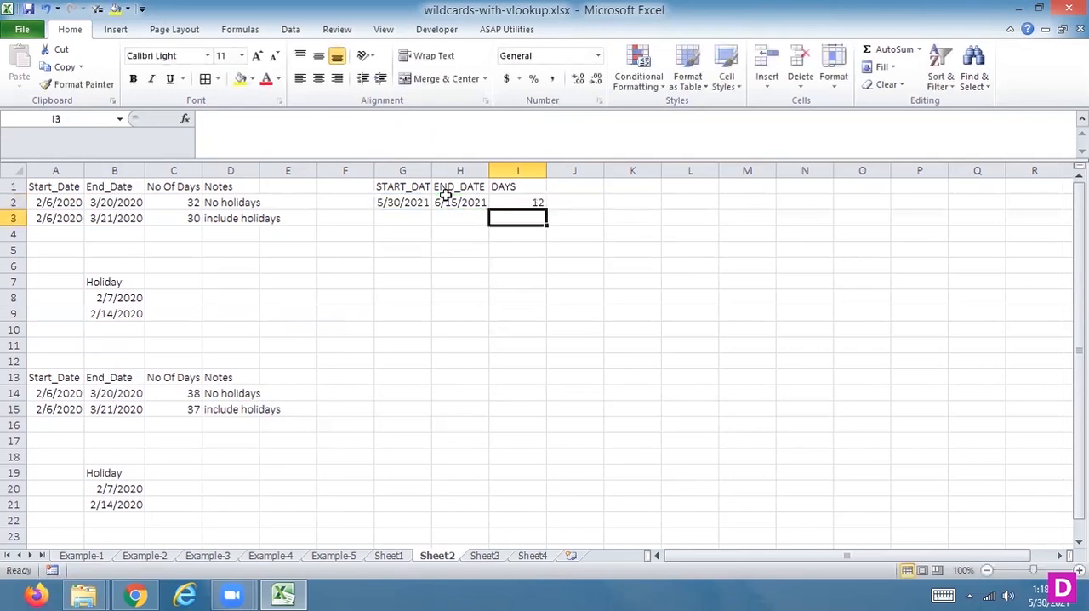
{"action": "key", "text": "Up"}
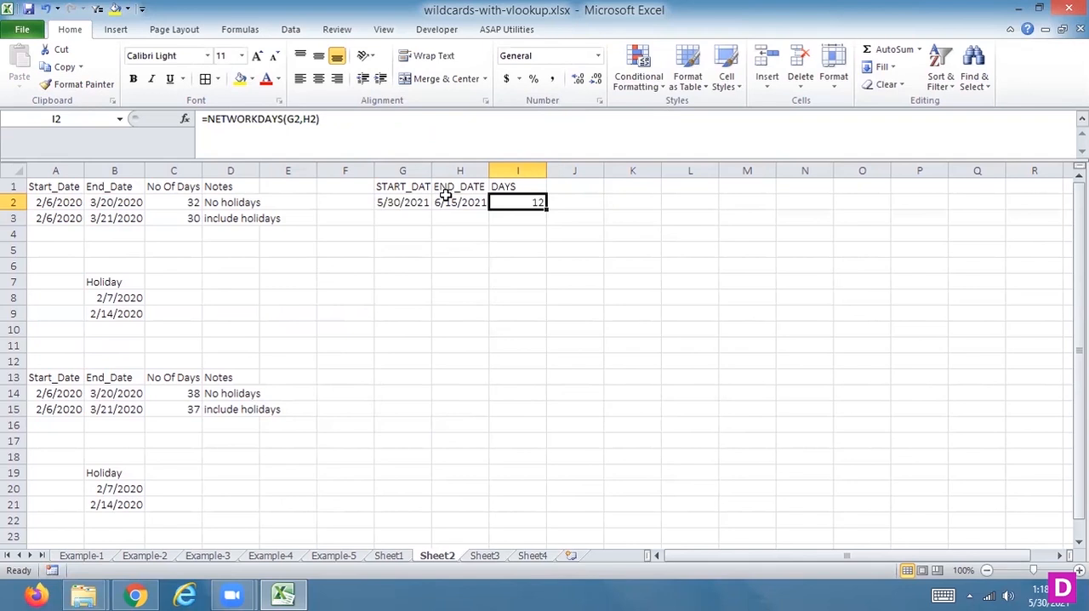
Step: Check the system calendar for May and June 2021 against the end date in H2
{"action": "left_click", "coordinate": [457, 204]}
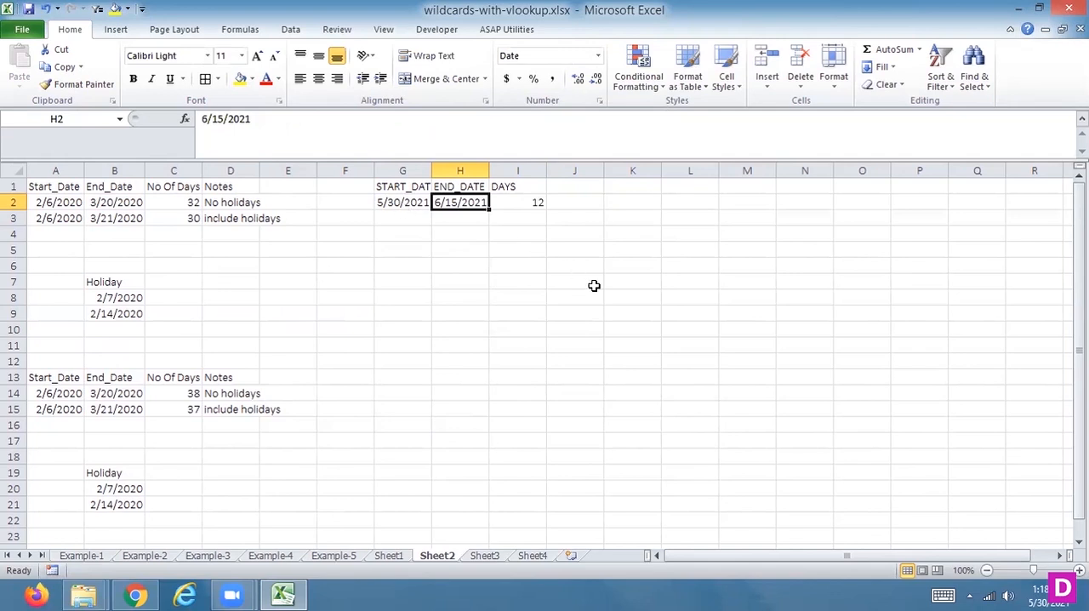
{"action": "left_click", "coordinate": [1039, 594]}
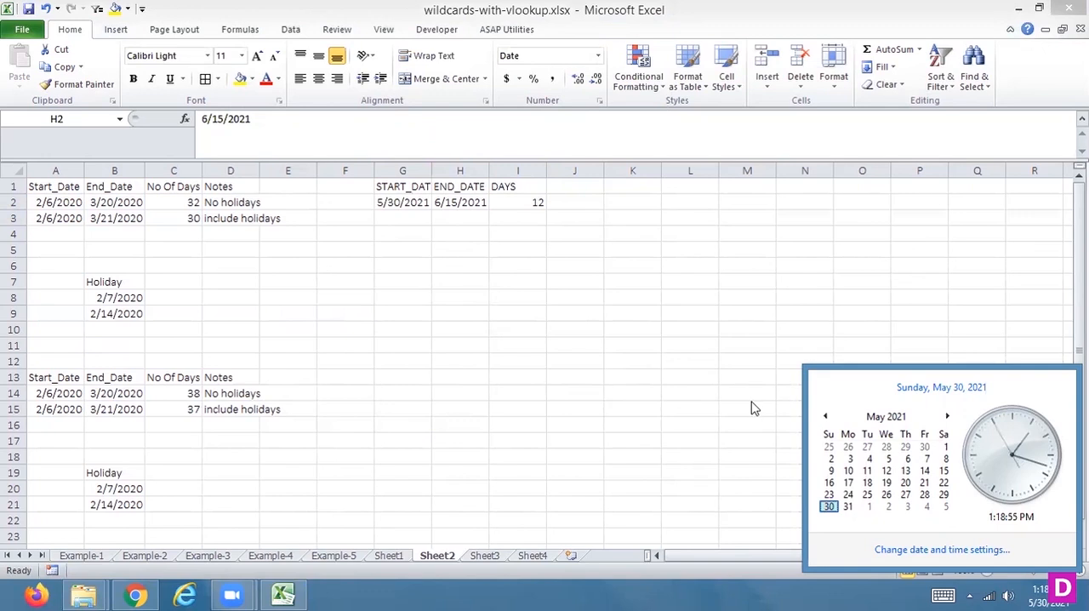
{"action": "left_click", "coordinate": [946, 416]}
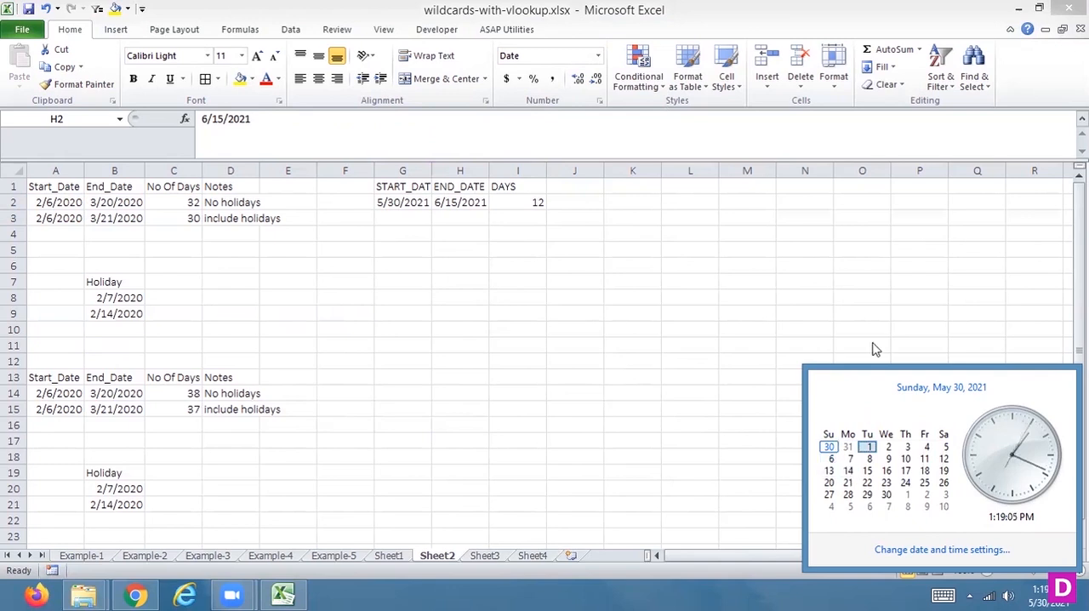
{"action": "left_click", "coordinate": [812, 282]}
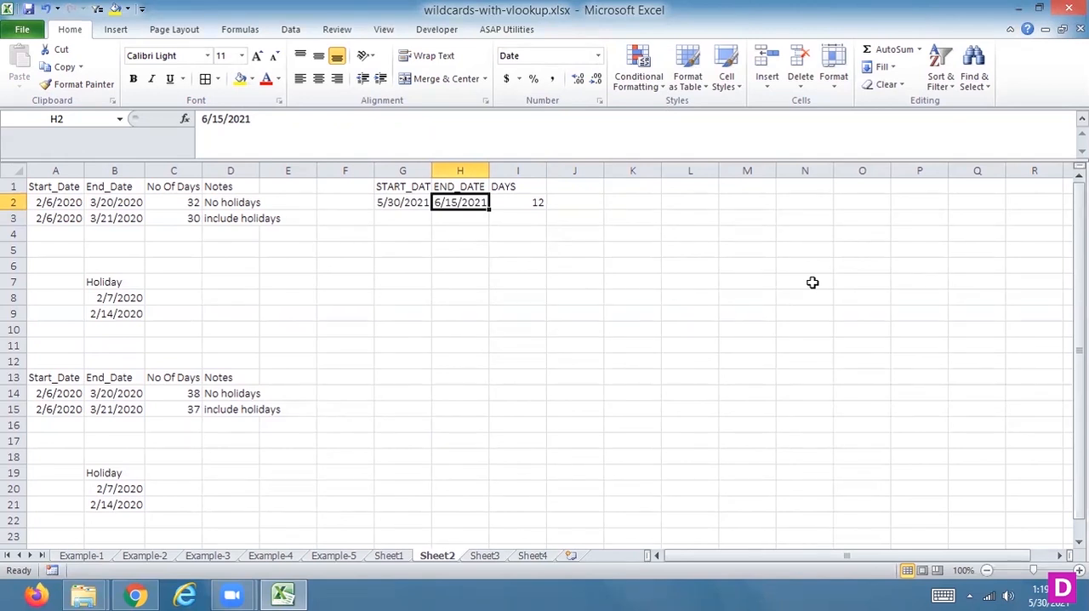
Step: Fill the second row with the start date 5/30/2021 in G3 and the end date 6/15/2021 in H3
{"action": "key", "text": "Down"}
{"action": "key", "text": "Left"}
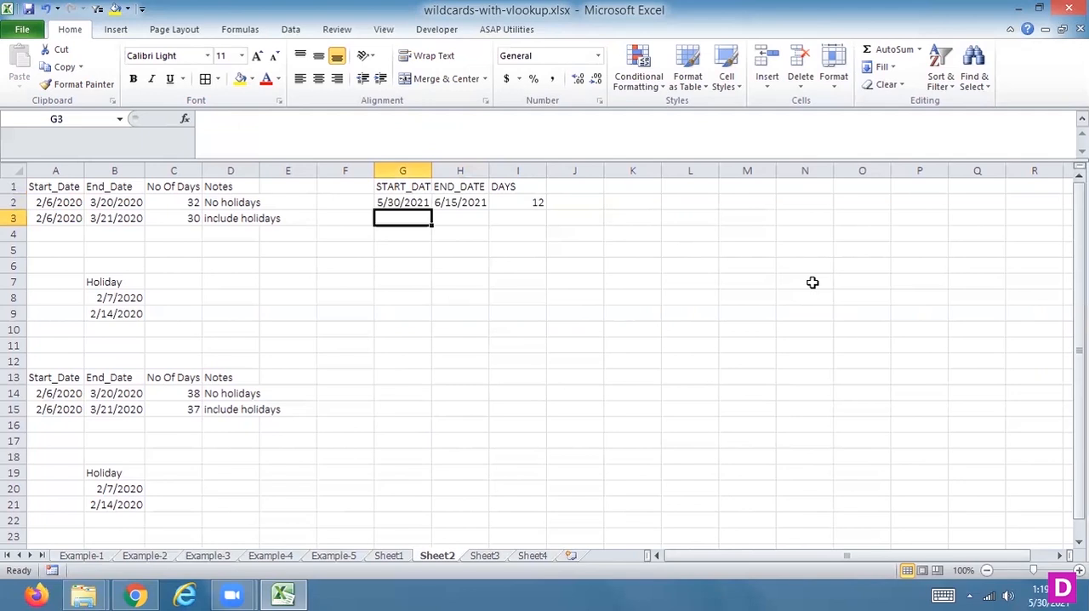
{"action": "type", "text": "5"}
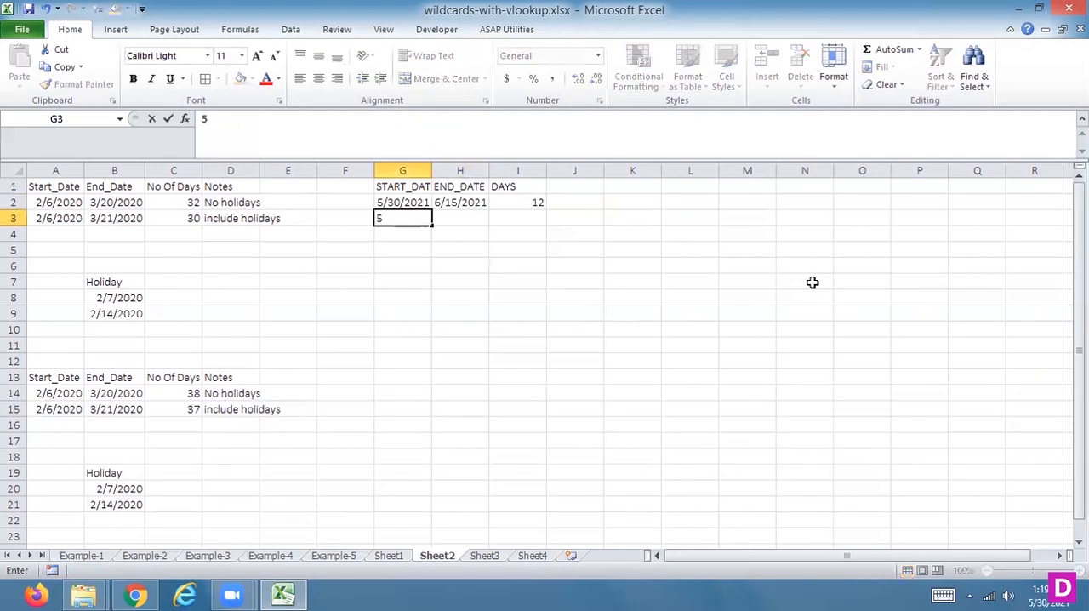
{"action": "type", "text": "/30/2021"}
{"action": "key", "text": "Tab"}
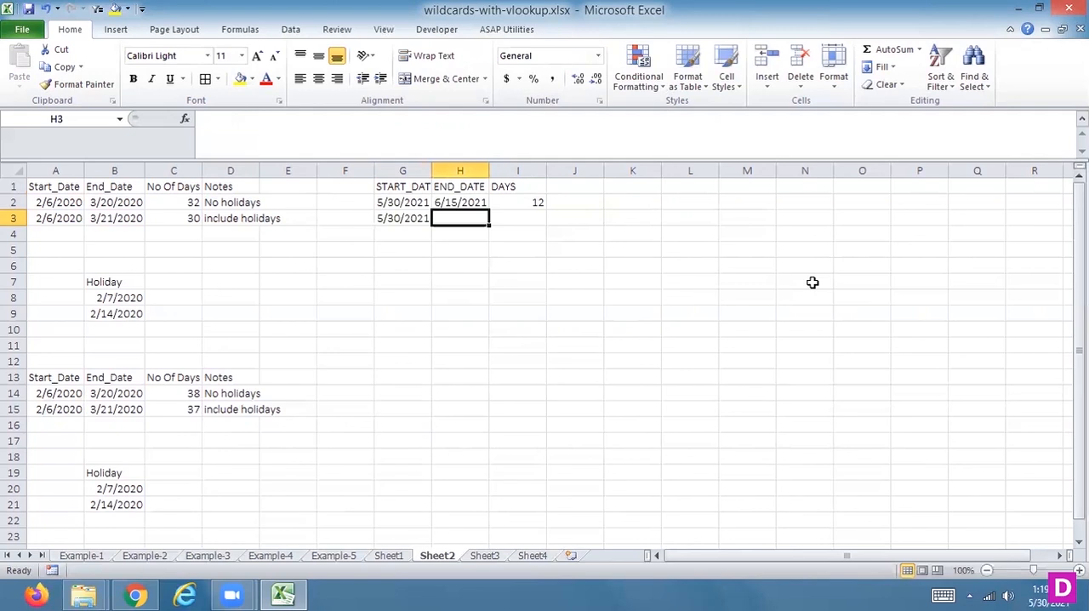
{"action": "type", "text": "6/15/2021"}
{"action": "key", "text": "Return"}
Step: Enter the date 6/01/2021 in cell H7, below the date table
{"action": "key", "text": "Down"}
{"action": "key", "text": "Down"}
{"action": "key", "text": "Down"}
{"action": "key", "text": "Right"}
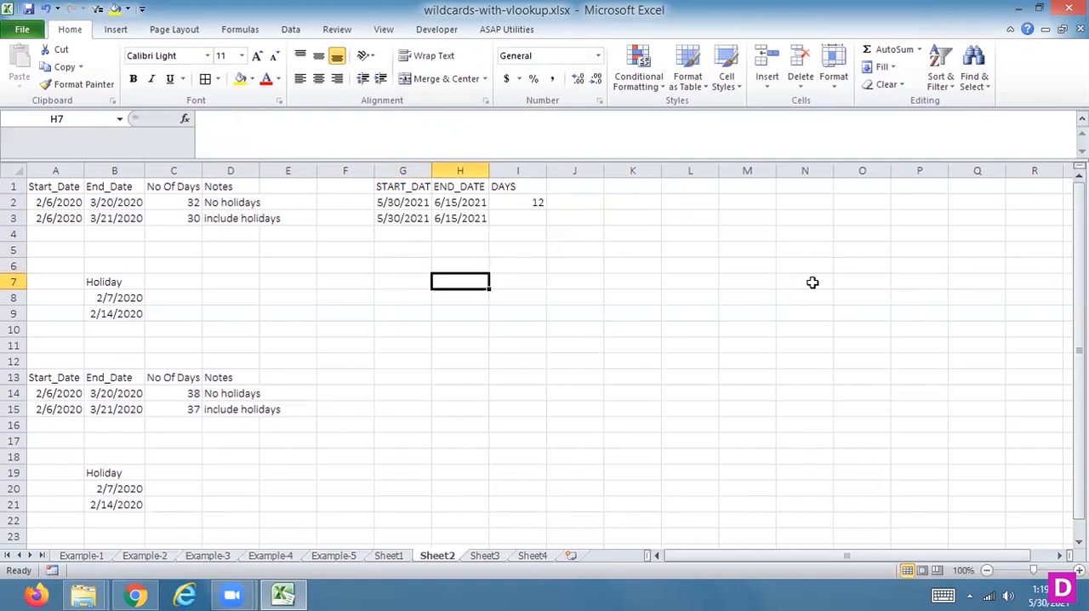
{"action": "type", "text": "6/01"}
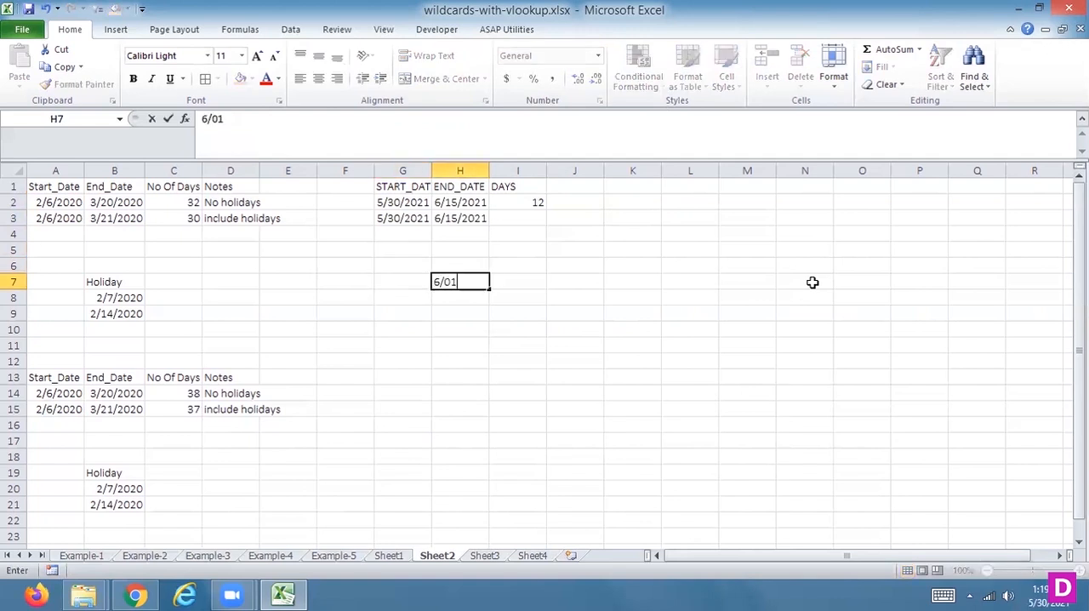
{"action": "type", "text": "*202"}
{"action": "key", "text": "BackSpace"}
{"action": "key", "text": "BackSpace"}
{"action": "key", "text": "BackSpace"}
{"action": "key", "text": "BackSpace"}
{"action": "type", "text": "/2021"}
{"action": "key", "text": "Return"}
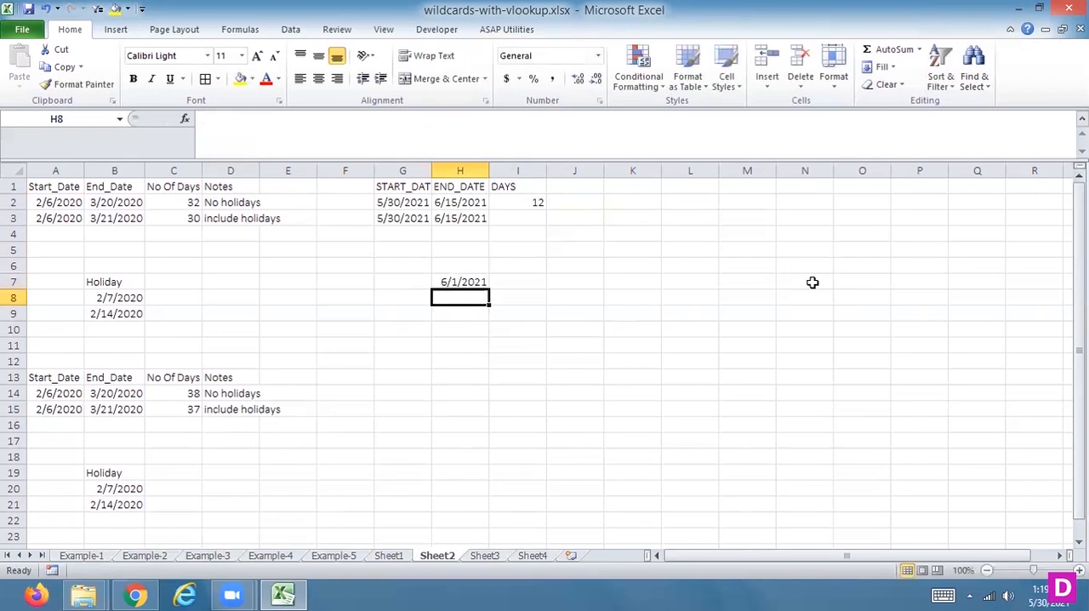
Step: Enter the second holiday date, 6/02/2021, in cell H8
{"action": "type", "text": "6/02"}
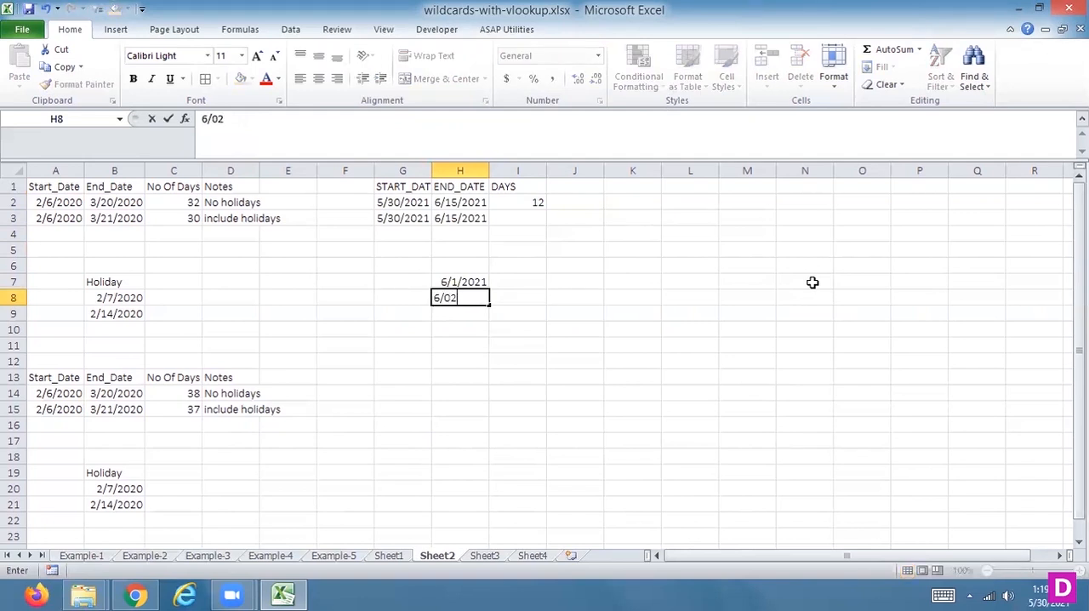
{"action": "type", "text": "/2021"}
{"action": "key", "text": "Return"}
Step: Calculate the working days excluding the listed holidays in I3 with =NETWORKDAYS(G3,H3,H7:H8)
{"action": "key", "text": "Up"}
{"action": "key", "text": "Up"}
{"action": "key", "text": "Right"}
{"action": "key", "text": "Up"}
{"action": "key", "text": "Up"}
{"action": "key", "text": "Up"}
{"action": "key", "text": "Up"}
{"action": "key", "text": "Up"}
{"action": "key", "text": "Down"}
{"action": "type", "text": "=NEW"}
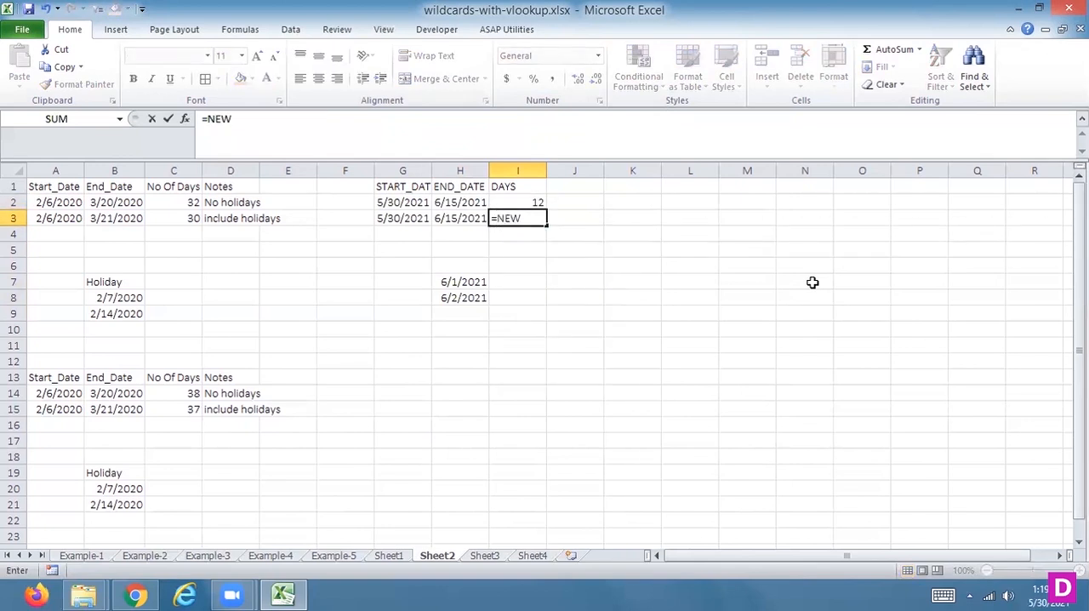
{"action": "key", "text": "BackSpace"}
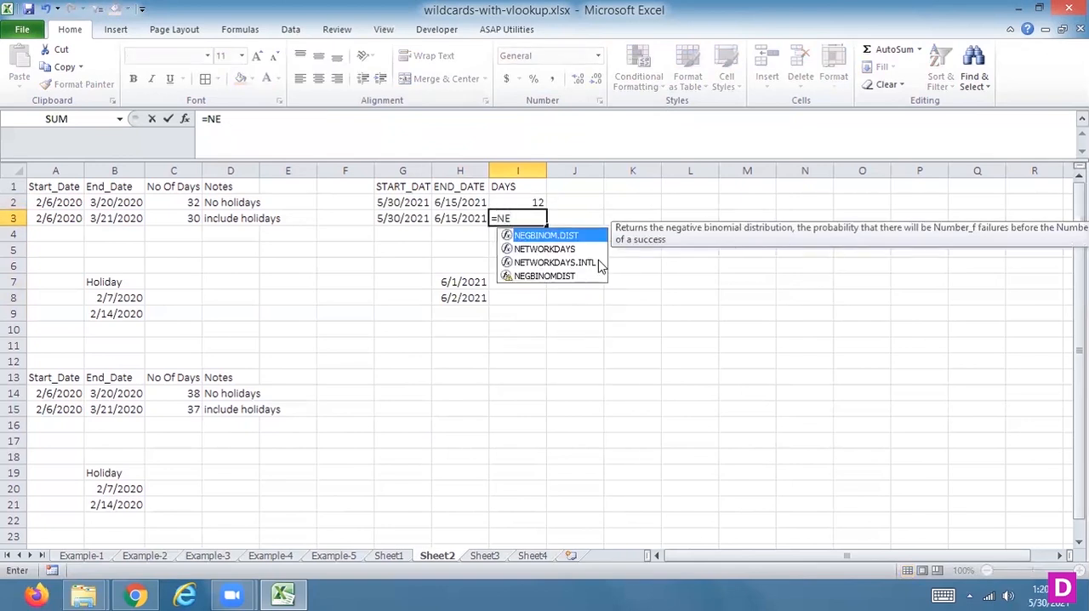
{"action": "double_click", "coordinate": [576, 247]}
{"action": "left_click", "coordinate": [385, 218]}
{"action": "type", "text": ","}
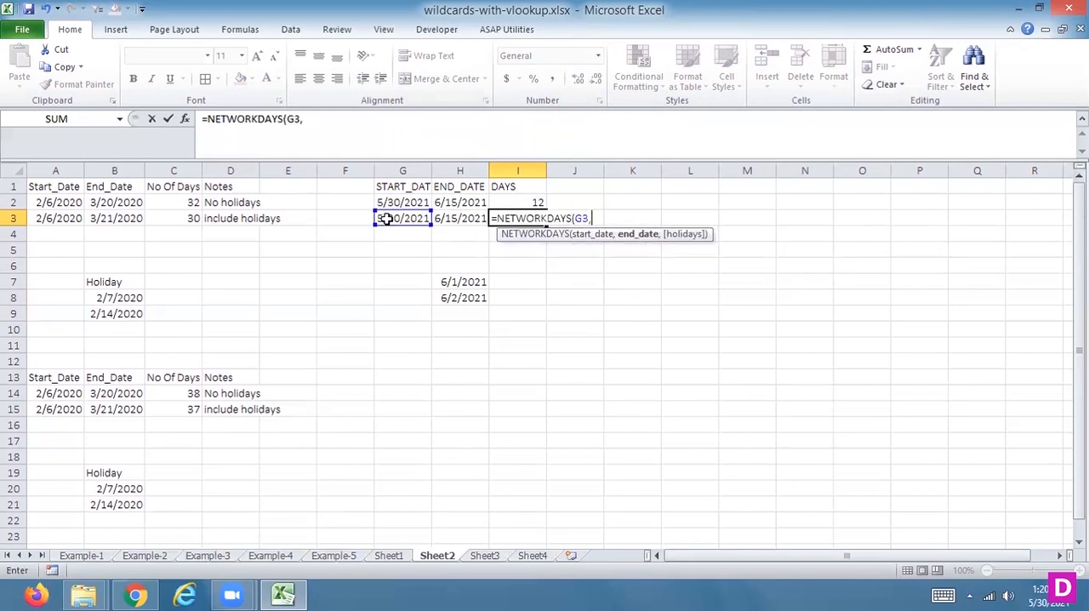
{"action": "left_click", "coordinate": [445, 217]}
{"action": "type", "text": ","}
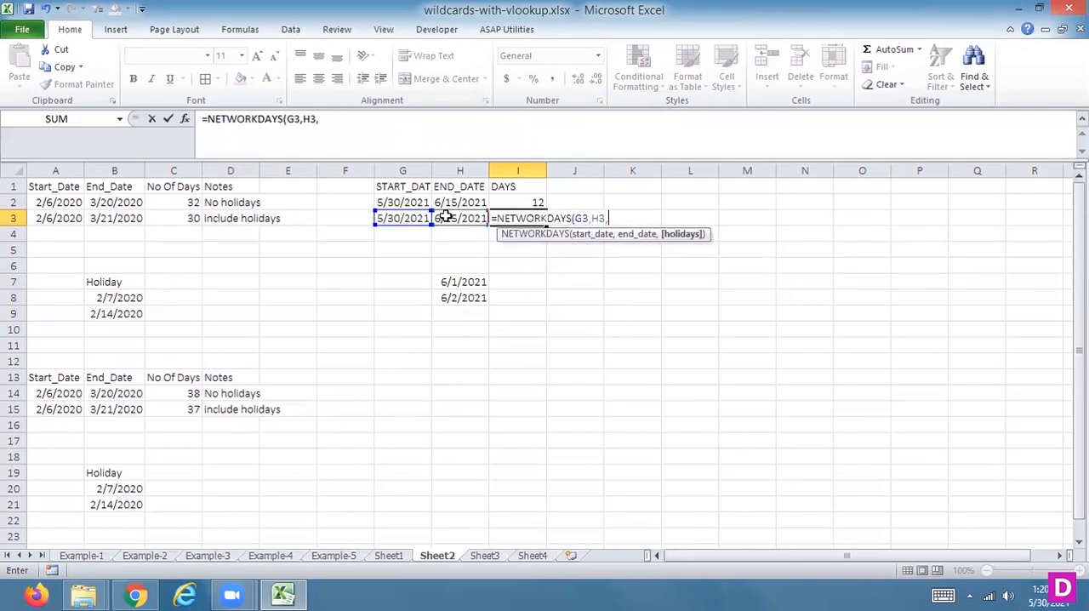
{"action": "left_click_drag", "start_coordinate": [471, 285], "coordinate": [473, 297]}
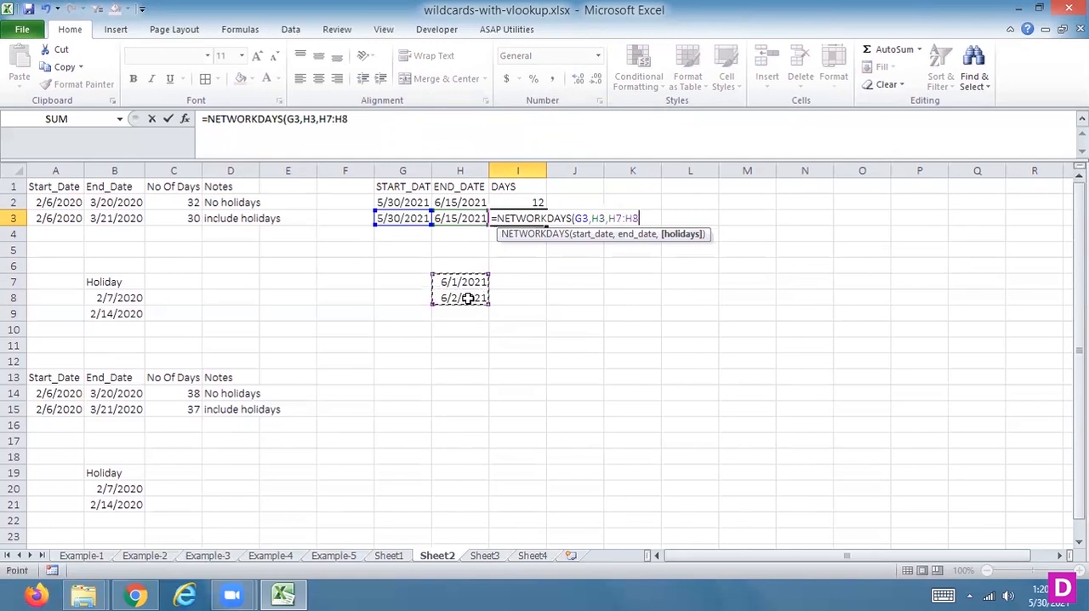
{"action": "key", "text": "Return"}
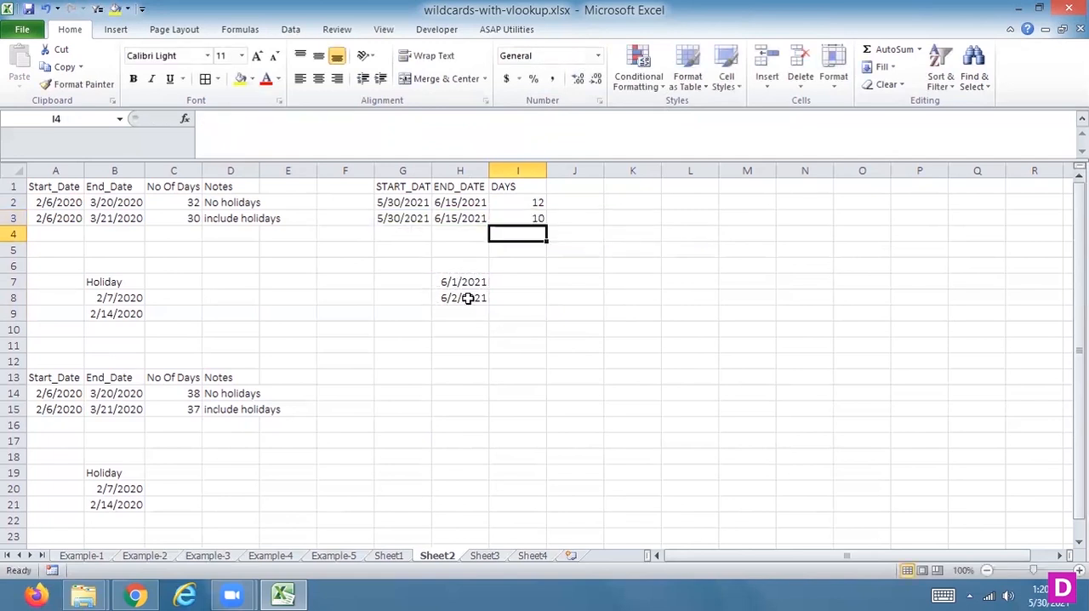
{"action": "key", "text": "Up"}
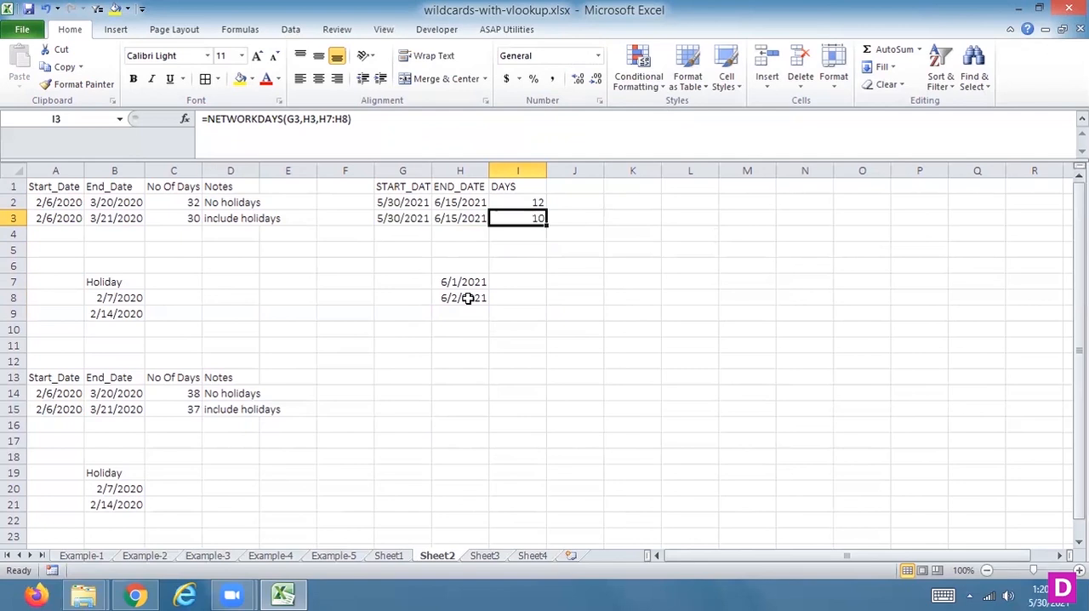
{"action": "key", "text": "Down"}
{"action": "key", "text": "Down"}
{"action": "key", "text": "Down"}
{"action": "key", "text": "Down"}
{"action": "key", "text": "Down"}
{"action": "key", "text": "Down"}
{"action": "key", "text": "Down"}
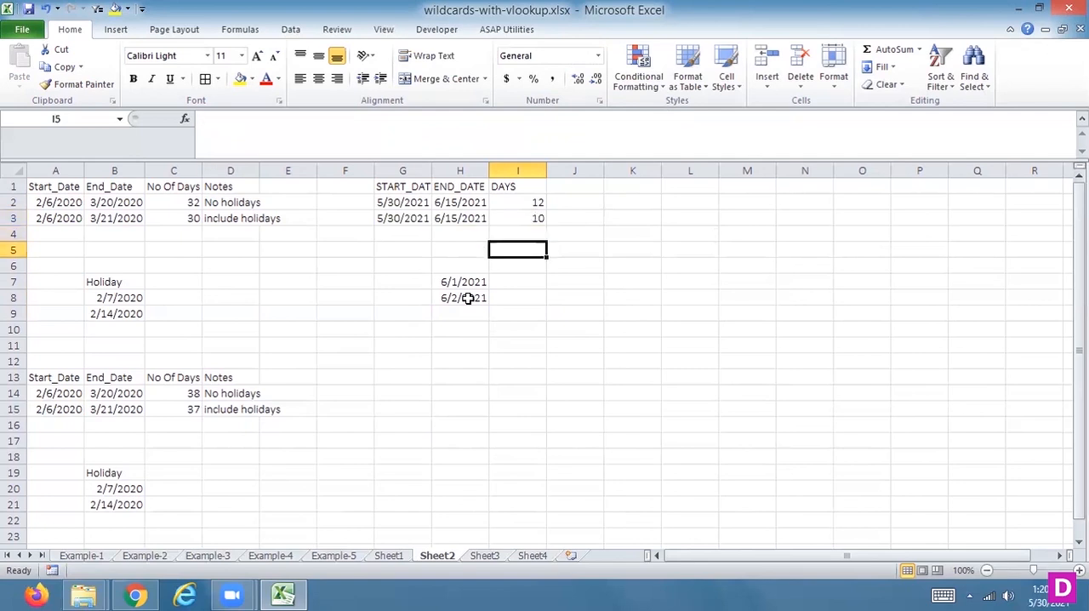
Step: Copy the start and end date table in G1:H3 to the range starting at G13
{"action": "left_click_drag", "start_coordinate": [384, 185], "coordinate": [448, 218]}
{"action": "key", "text": "ctrl+c"}
{"action": "left_click", "coordinate": [394, 376]}
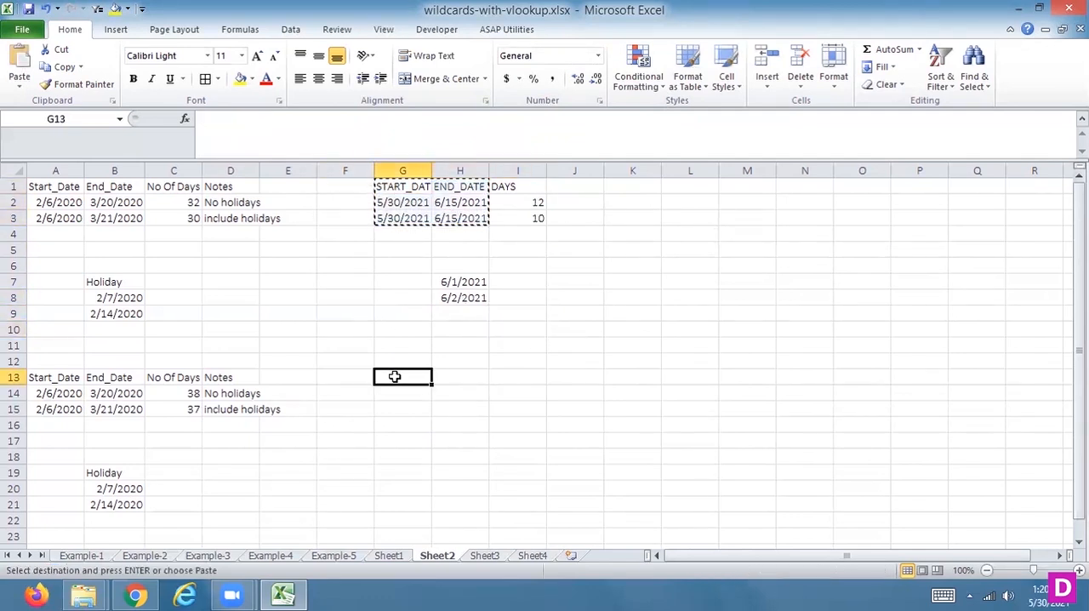
{"action": "key", "text": "ctrl+v"}
{"action": "key", "text": "Escape"}
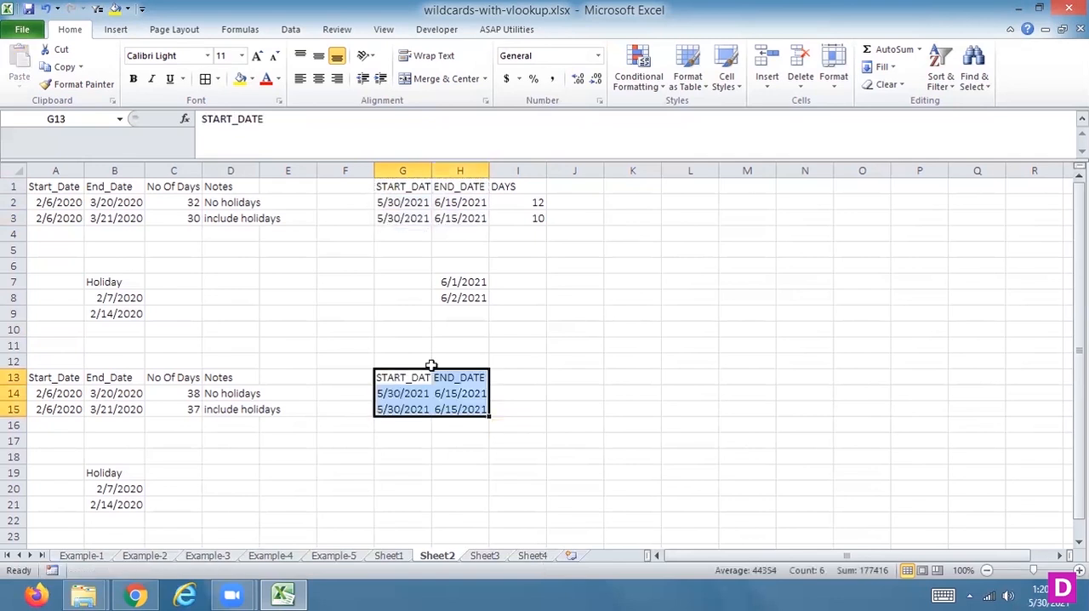
Step: Add the header DAYS in I13 beside the copied date columns
{"action": "left_click", "coordinate": [510, 372]}
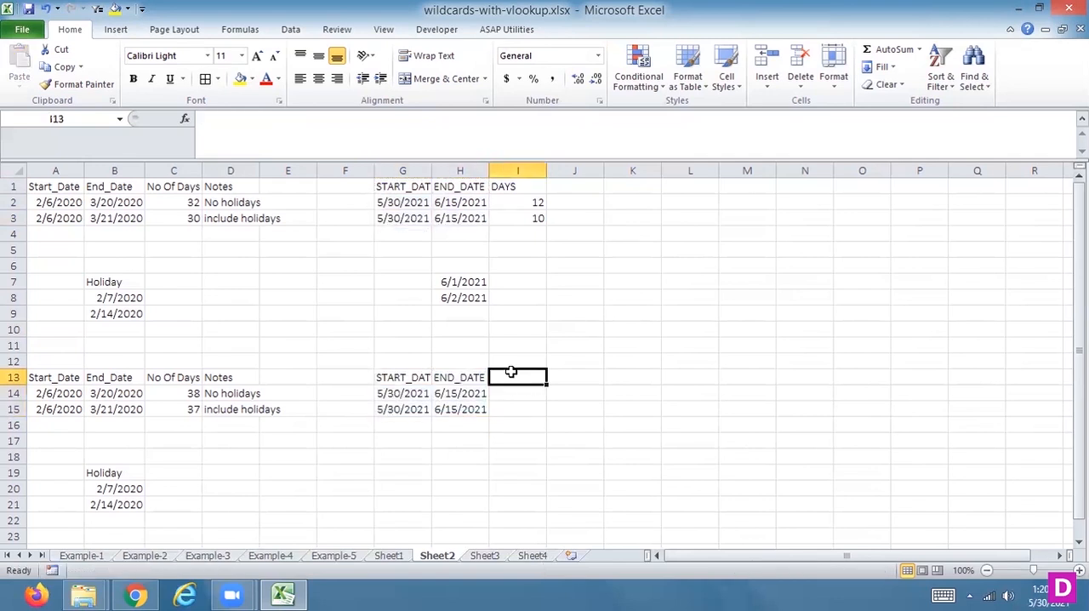
{"action": "type", "text": "AD"}
{"action": "key", "text": "BackSpace"}
{"action": "key", "text": "BackSpace"}
{"action": "type", "text": "DAYS"}
{"action": "key", "text": "Return"}
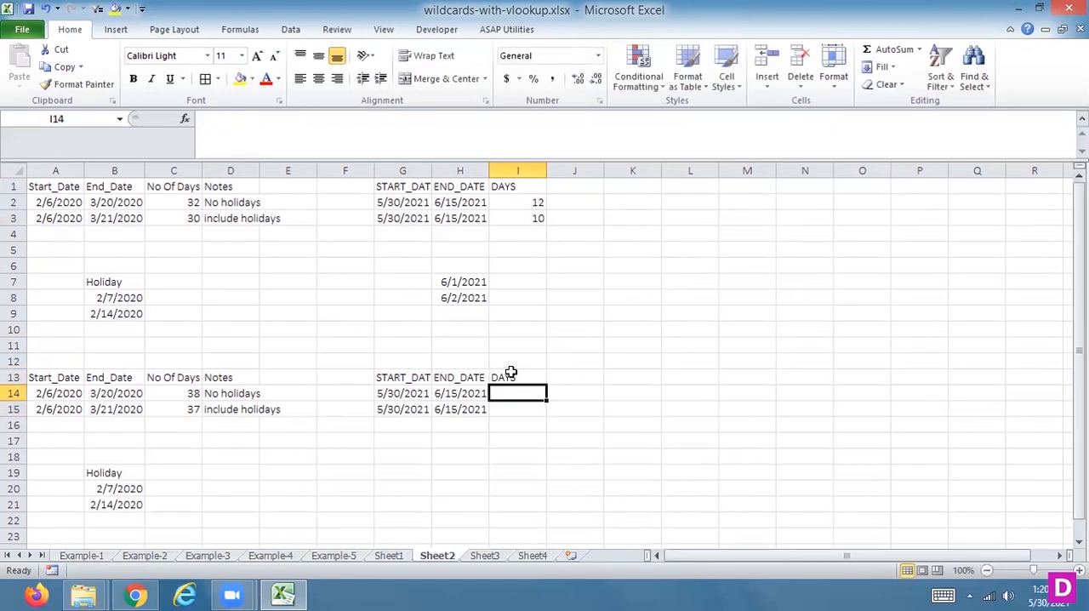
Step: Calculate the working days with only Sunday as weekend in I14 using =NETWORKDAYS.INTL(G14,H14,11)
{"action": "type", "text": "=NE"}
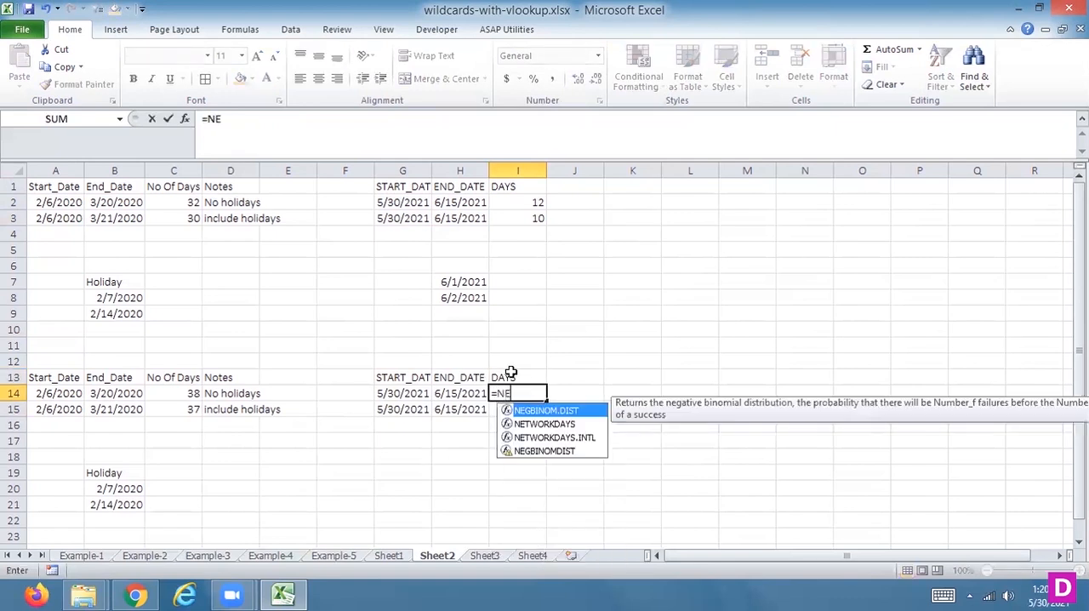
{"action": "double_click", "coordinate": [554, 438]}
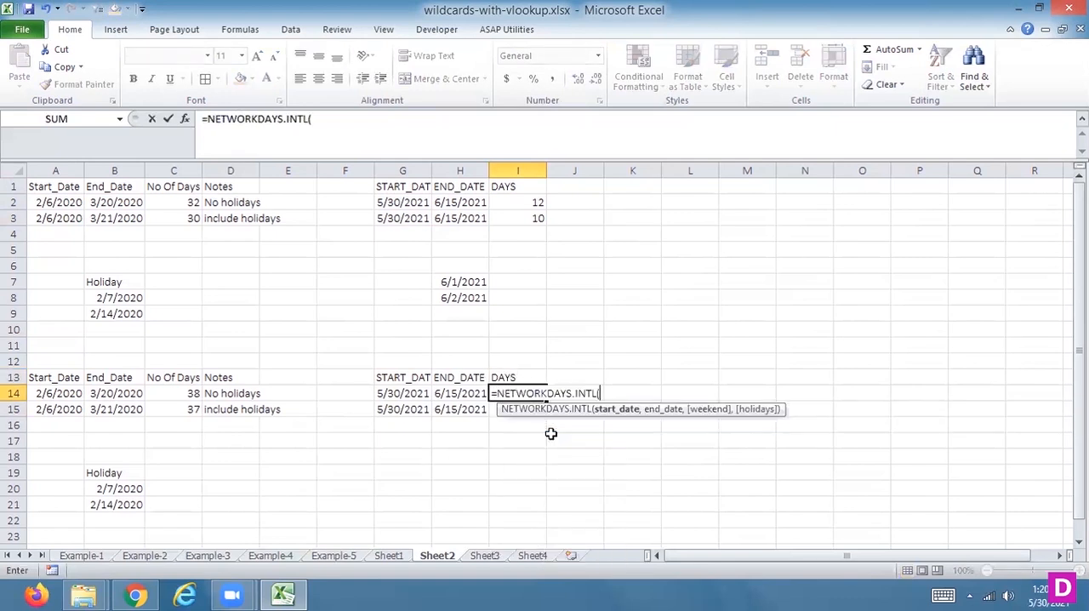
{"action": "left_click", "coordinate": [419, 393]}
{"action": "type", "text": ","}
{"action": "left_click", "coordinate": [456, 394]}
{"action": "type", "text": ","}
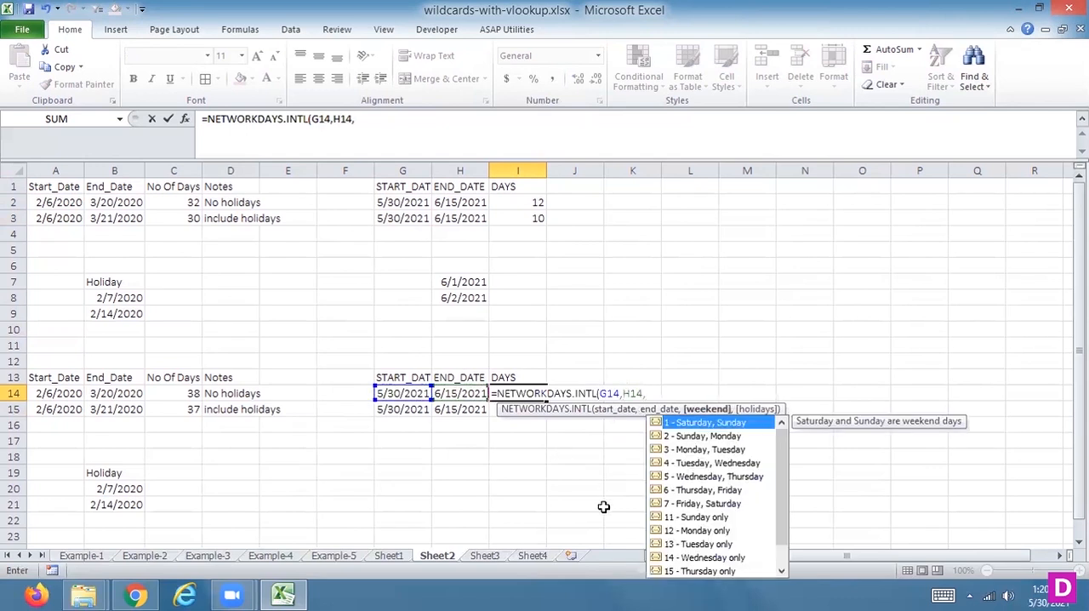
{"action": "double_click", "coordinate": [677, 516]}
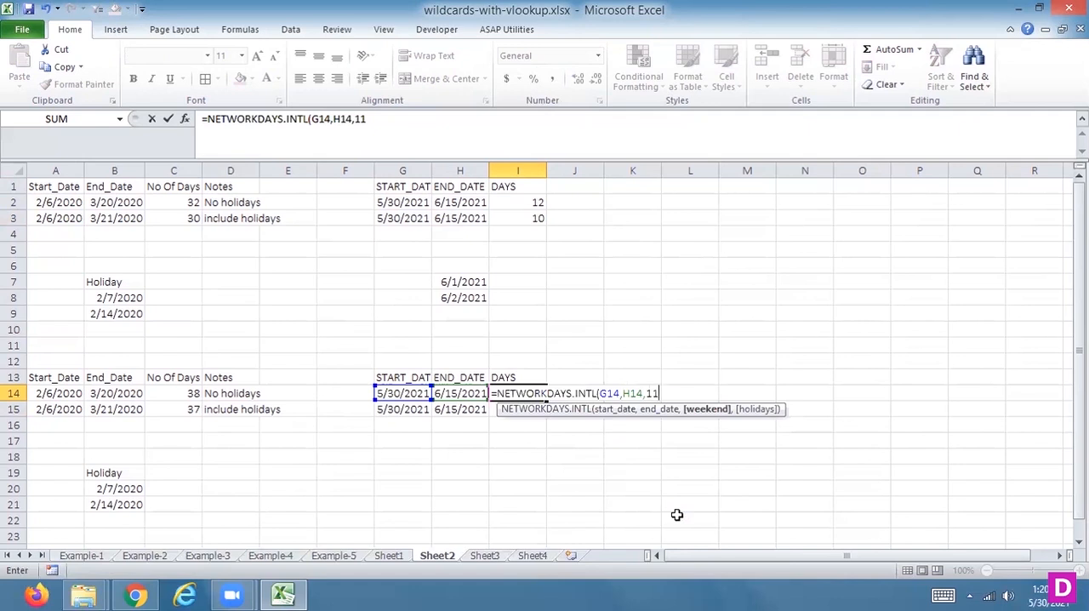
{"action": "type", "text": ")"}
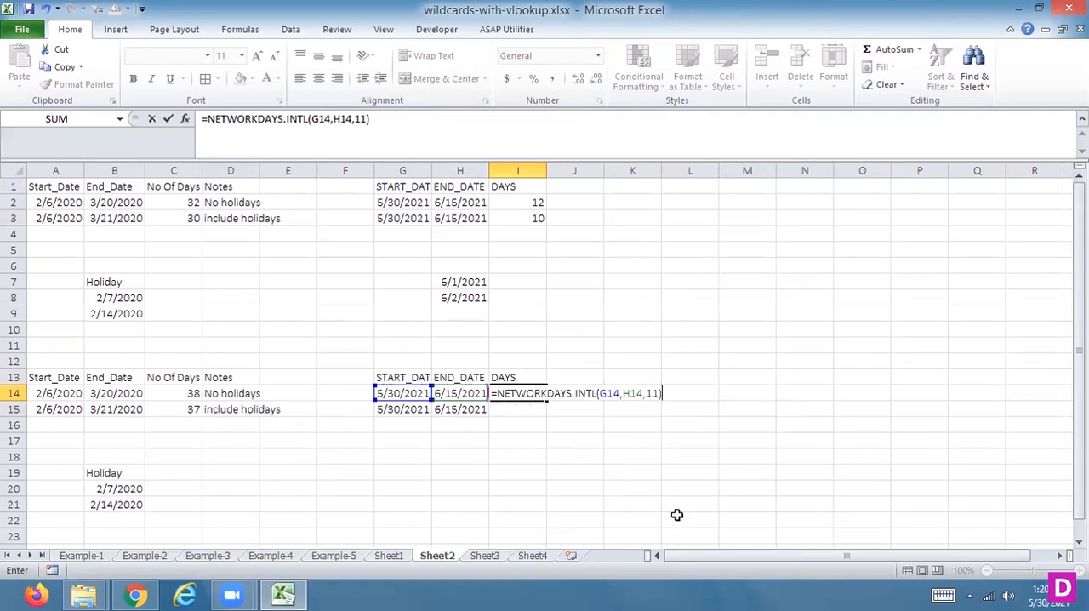
{"action": "key", "text": "Return"}
{"action": "key", "text": "Up"}
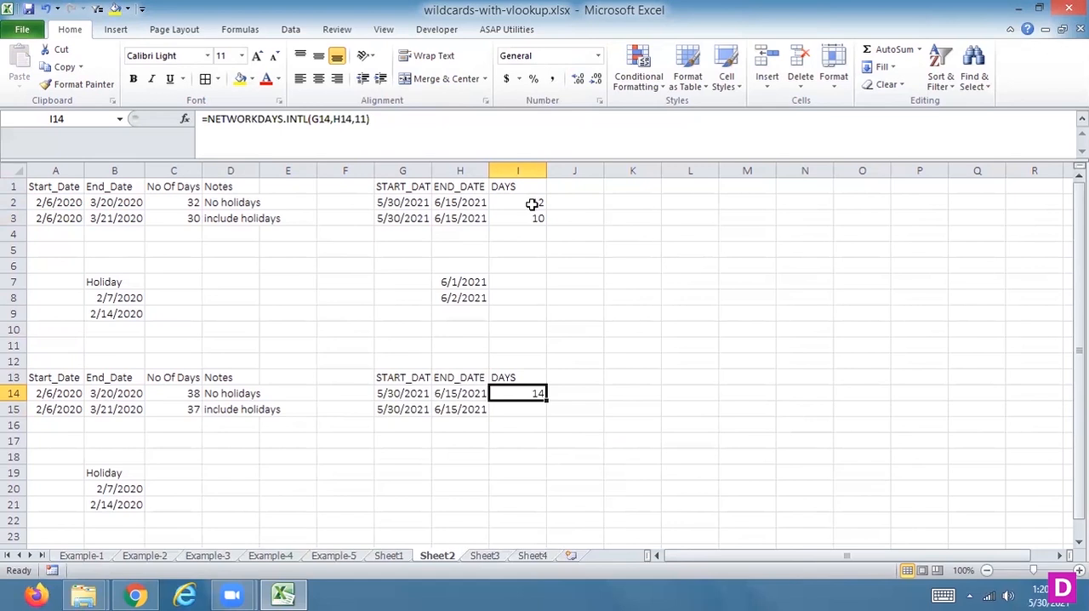
Step: Calculate the Sunday-only-weekend working days excluding the listed holidays in I15 with =NETWORKDAYS.INTL(G15,H15,11,H7:H8)
{"action": "left_click", "coordinate": [513, 408]}
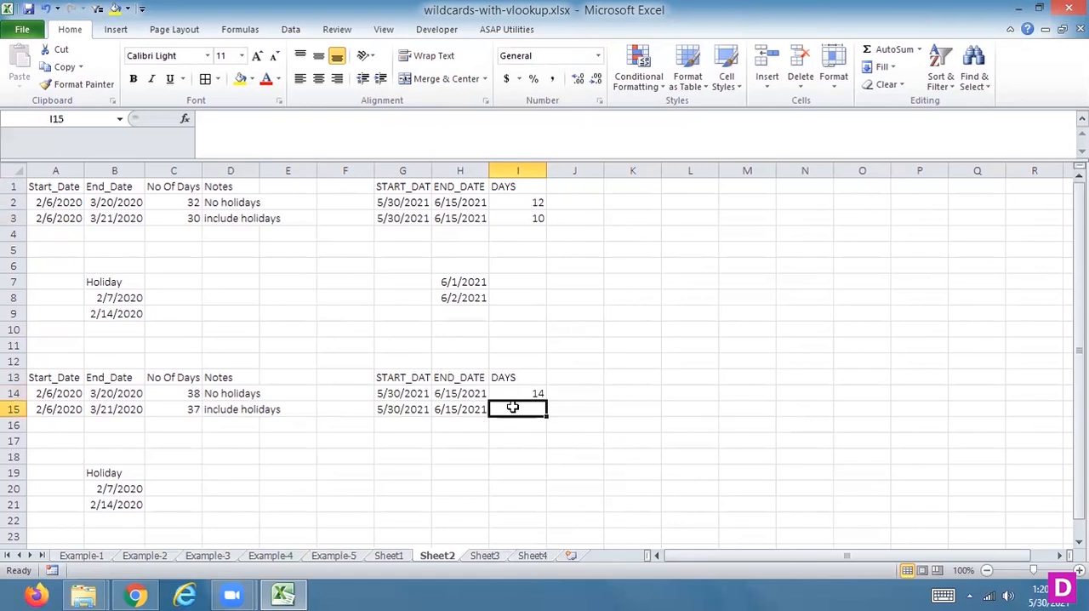
{"action": "type", "text": "="}
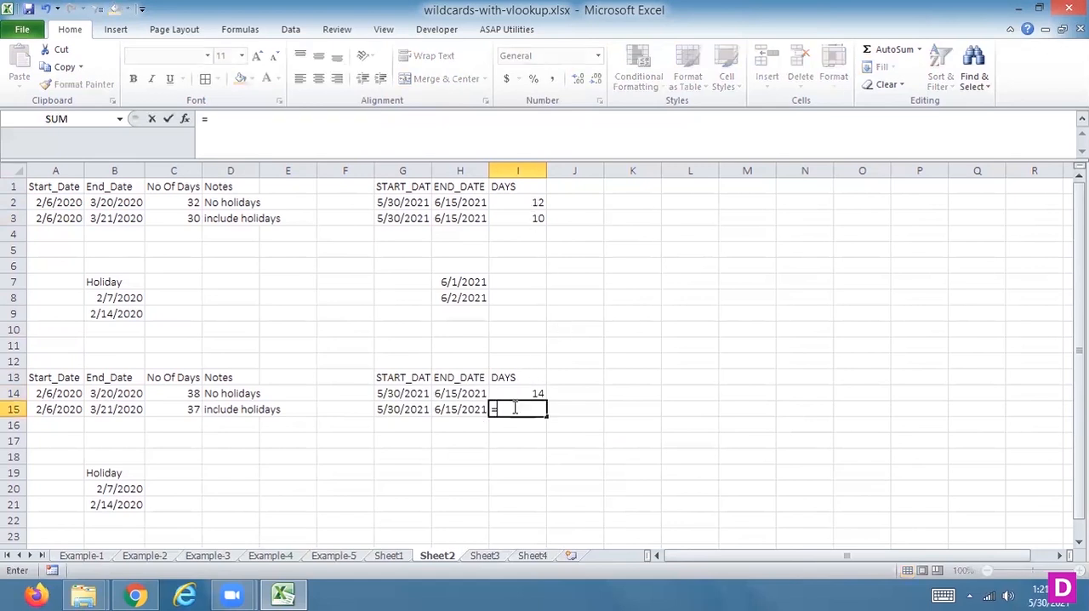
{"action": "type", "text": "NETW"}
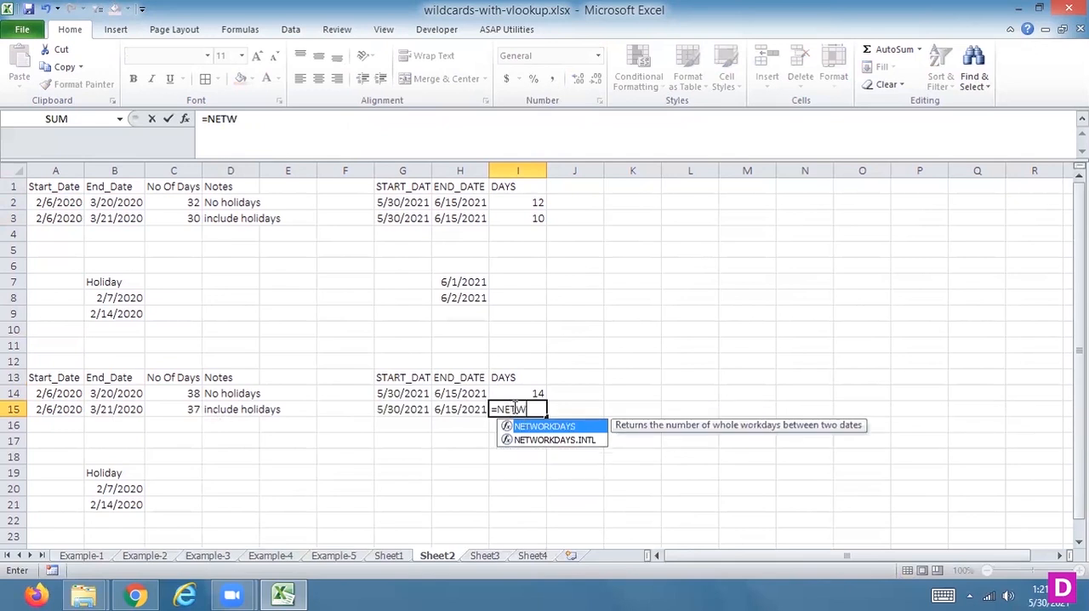
{"action": "left_click", "coordinate": [575, 444]}
{"action": "double_click", "coordinate": [575, 441]}
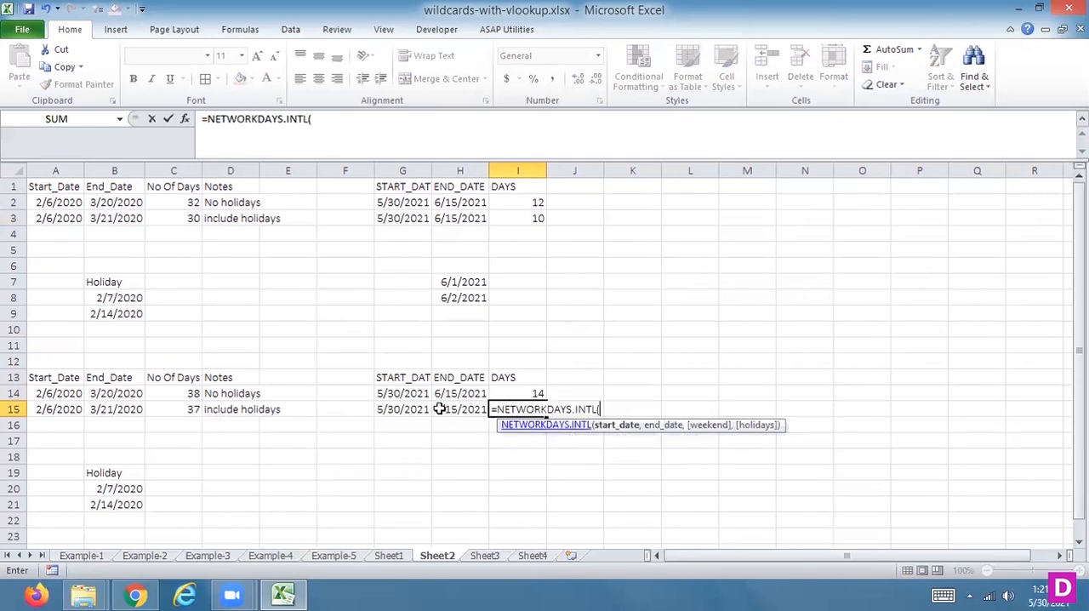
{"action": "left_click", "coordinate": [393, 410]}
{"action": "type", "text": ","}
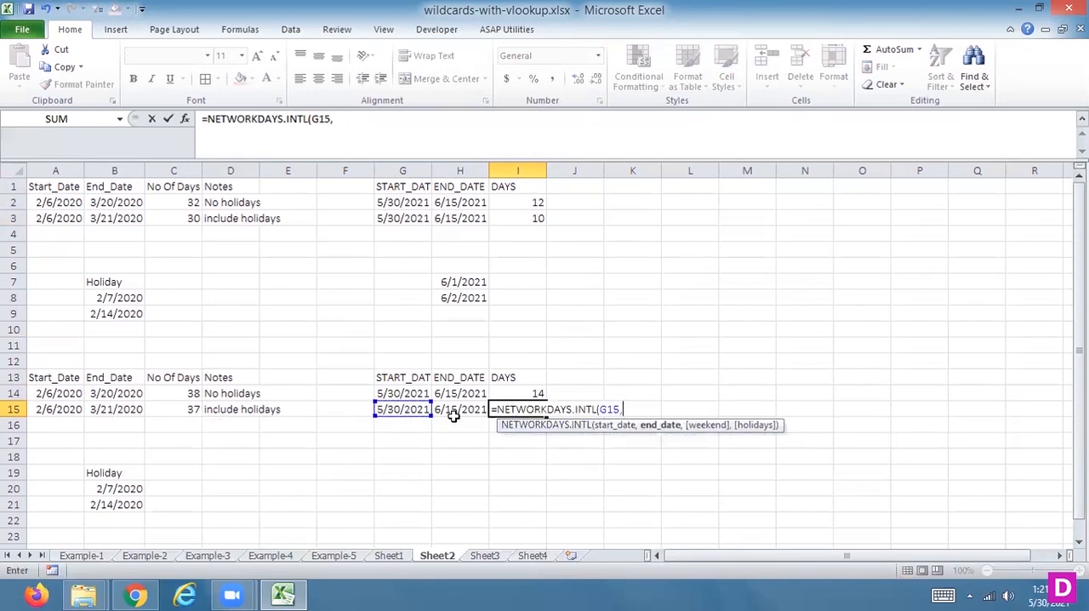
{"action": "left_click", "coordinate": [460, 412]}
{"action": "type", "text": ","}
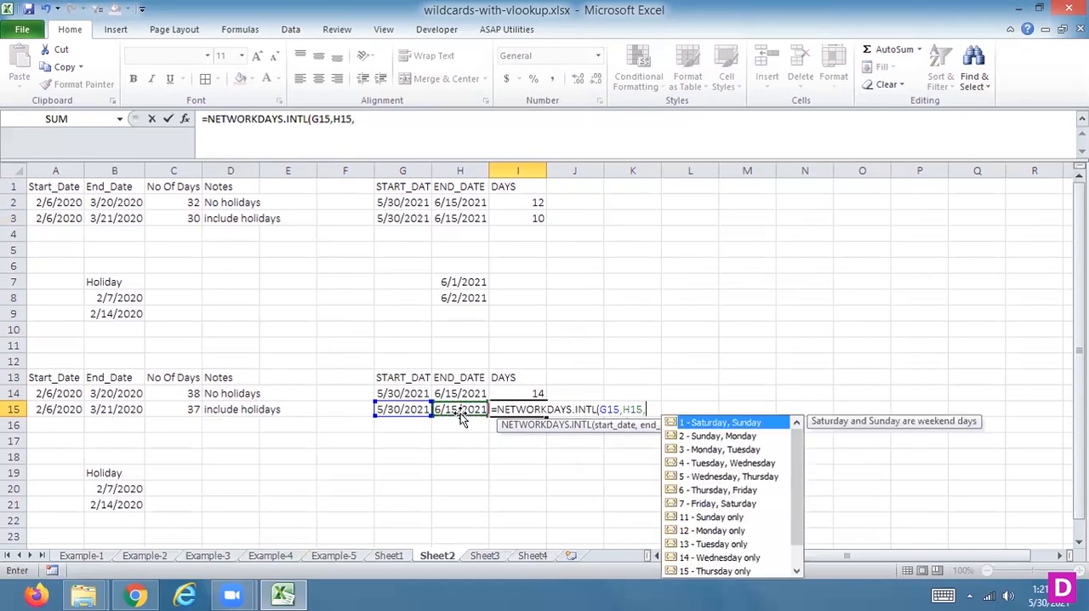
{"action": "left_click", "coordinate": [699, 519]}
{"action": "double_click", "coordinate": [699, 519]}
{"action": "type", "text": ","}
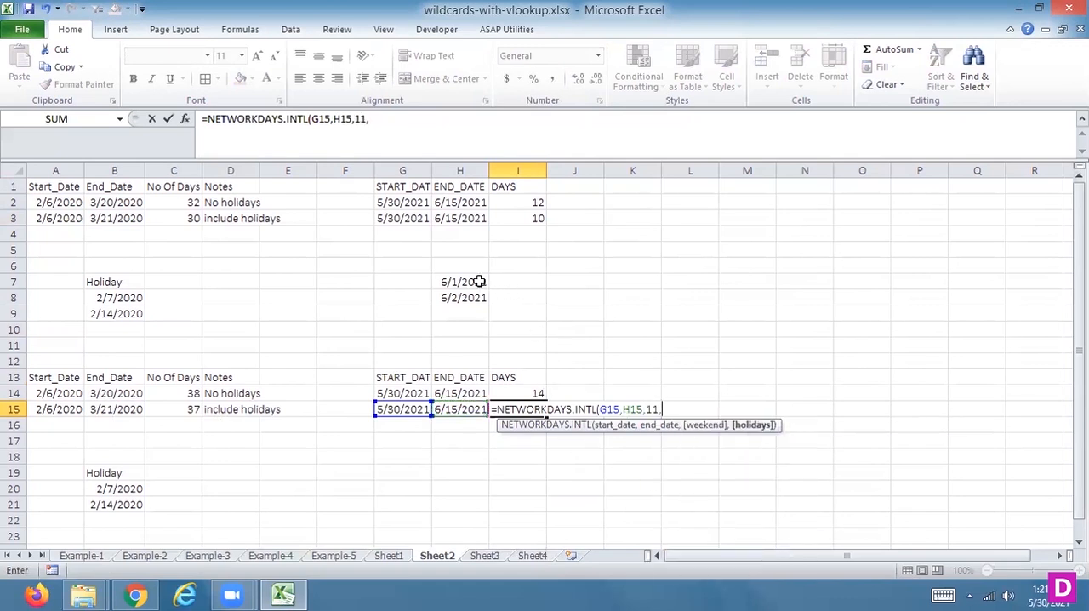
{"action": "left_click_drag", "start_coordinate": [478, 280], "coordinate": [477, 293]}
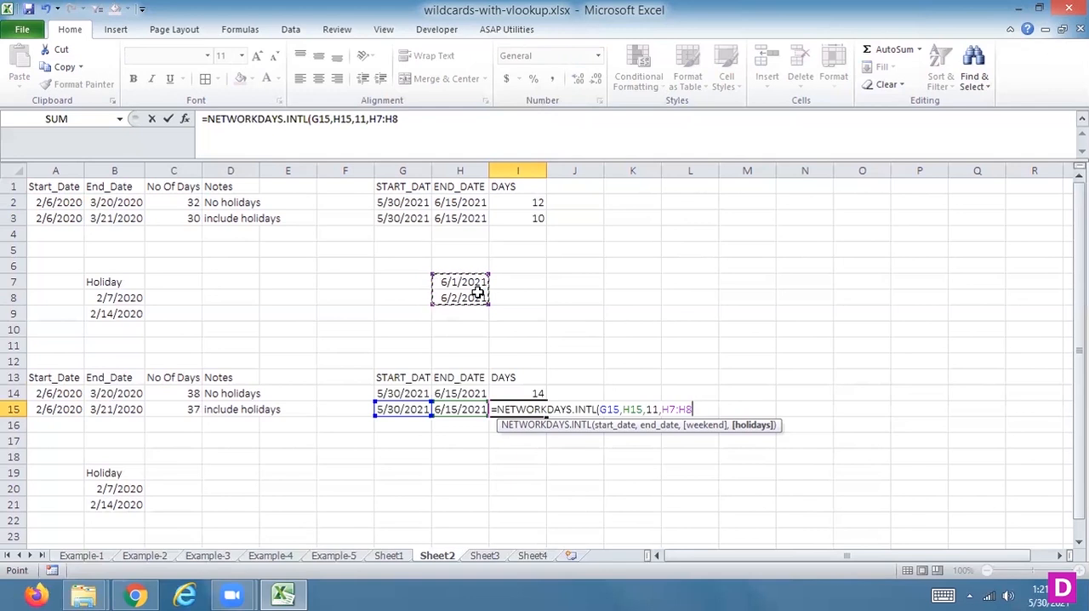
{"action": "key", "text": "Return"}
Step: Compare the day counts in the lower DAYS column with those in the upper table and check the formula in I15
{"action": "key", "text": "Up"}
{"action": "key", "text": "Up"}
{"action": "key", "text": "Up"}
{"action": "key", "text": "Up"}
{"action": "key", "text": "Up"}
{"action": "key", "text": "Up"}
{"action": "key", "text": "Up"}
{"action": "key", "text": "Up"}
{"action": "key", "text": "Up"}
{"action": "key", "text": "Up"}
{"action": "key", "text": "Up"}
{"action": "key", "text": "Up"}
{"action": "key", "text": "Up"}
{"action": "key", "text": "Down"}
{"action": "key", "text": "Down"}
{"action": "key", "text": "Down"}
{"action": "key", "text": "Down"}
{"action": "key", "text": "Down"}
{"action": "key", "text": "Down"}
{"action": "key", "text": "Down"}
{"action": "key", "text": "Down"}
{"action": "key", "text": "Down"}
{"action": "key", "text": "Down"}
{"action": "key", "text": "Down"}
{"action": "key", "text": "Down"}
{"action": "key", "text": "Down"}
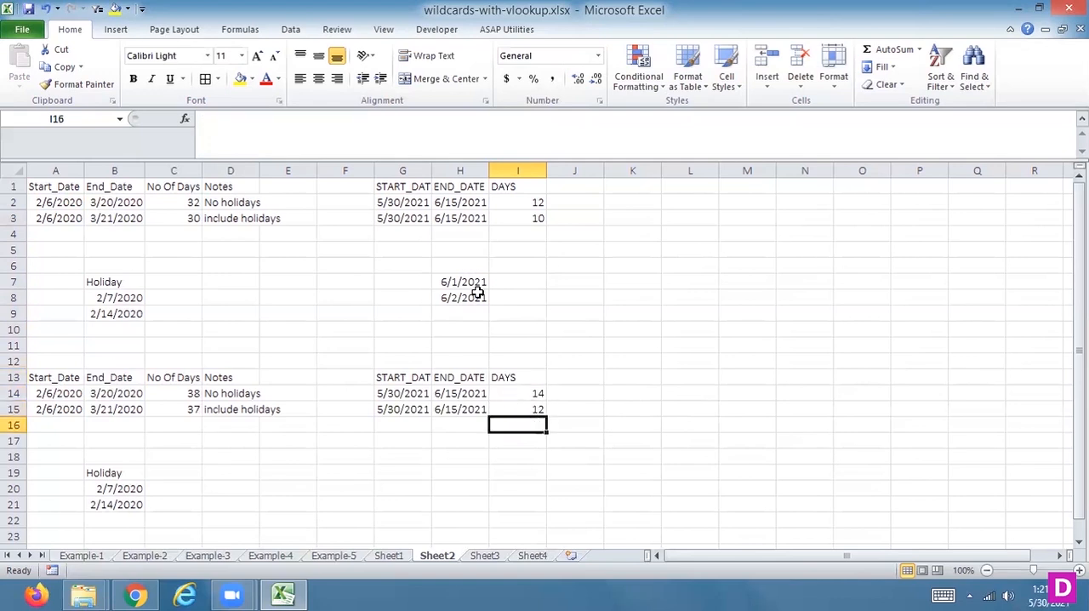
{"action": "key", "text": "Up"}
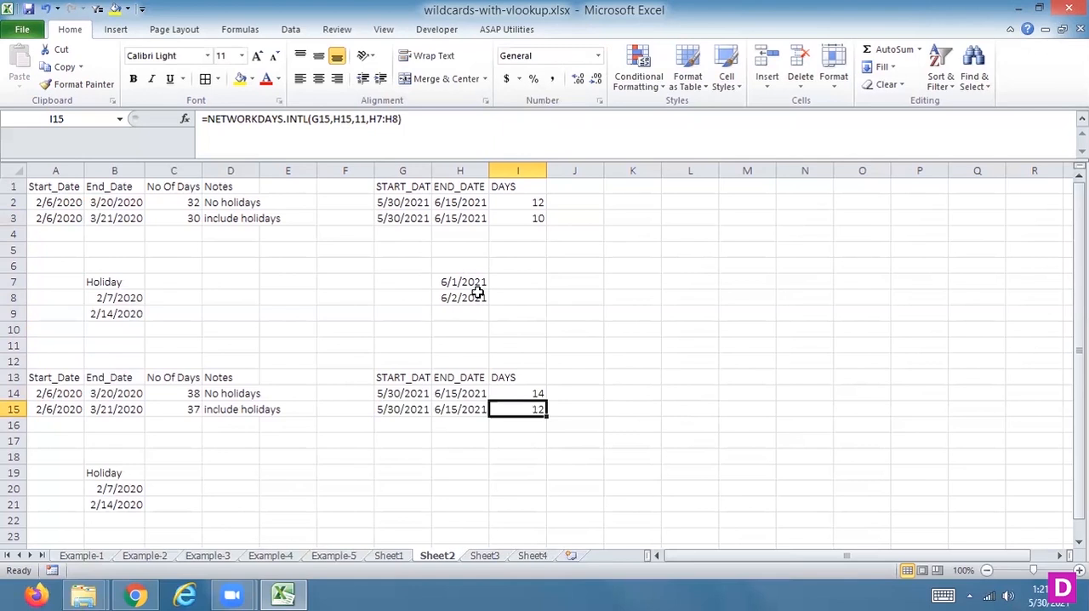
Step: Start a NETWORKDAYS.INTL formula in J15 with G15 as start date and H15 as end date, up to the weekend argument
{"action": "key", "text": "Right"}
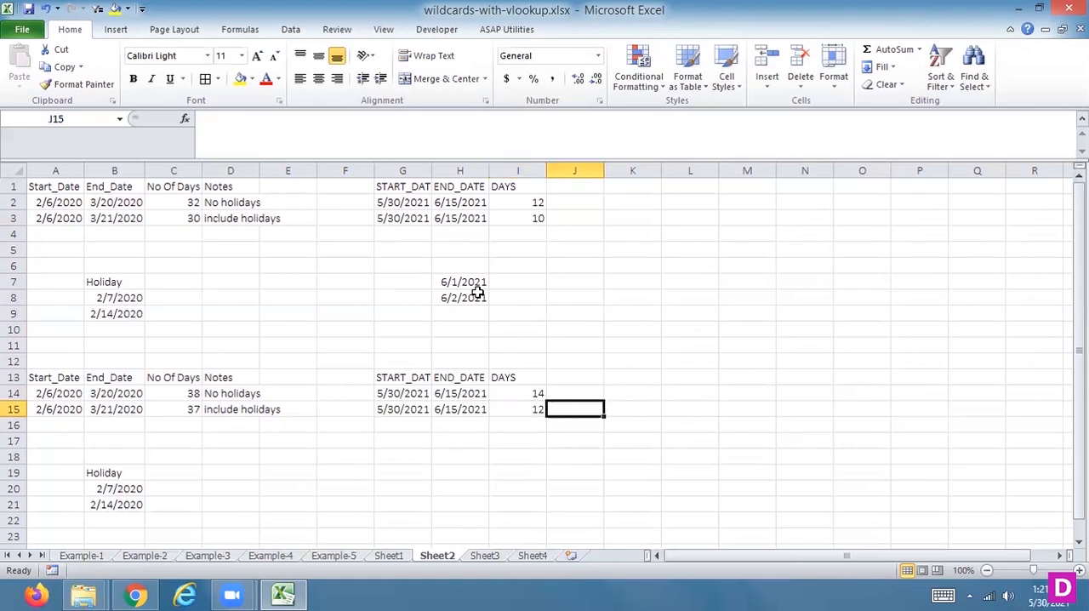
{"action": "type", "text": "=NE"}
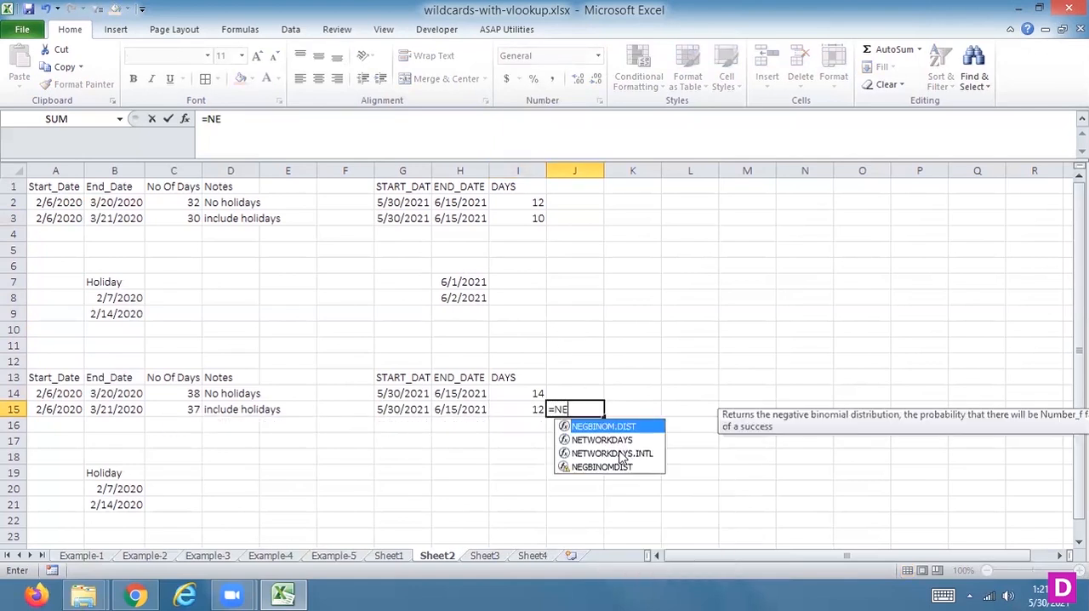
{"action": "double_click", "coordinate": [619, 453]}
{"action": "left_click", "coordinate": [407, 409]}
{"action": "type", "text": ","}
{"action": "left_click", "coordinate": [475, 407]}
{"action": "type", "text": ","}
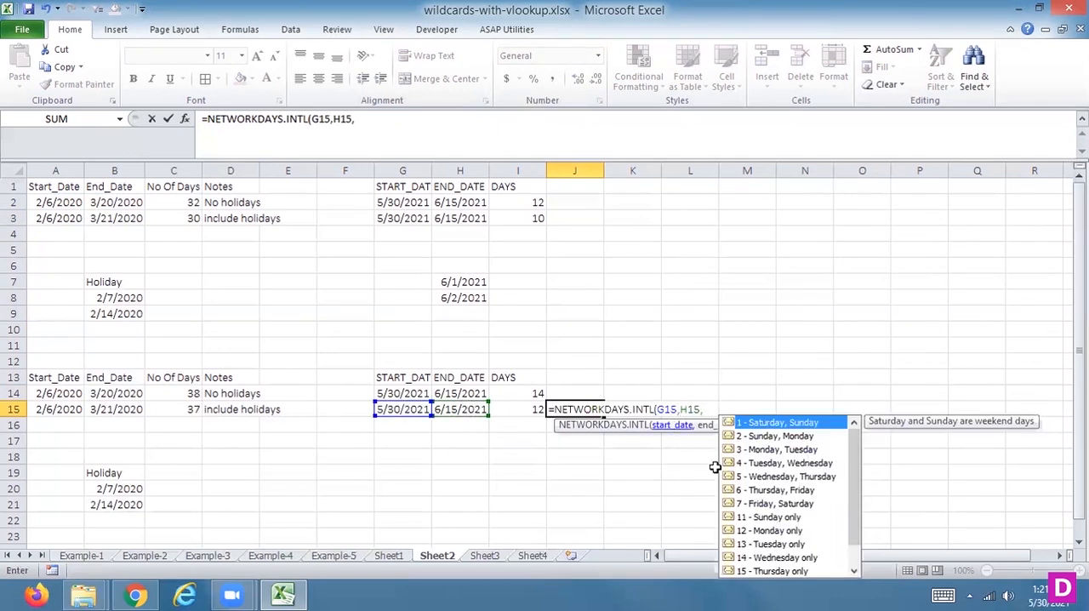
Step: Look through the weekend options offered for the NETWORKDAYS.INTL formula in J15, try option 2 and discard the formula
{"action": "left_click_drag", "start_coordinate": [857, 487], "coordinate": [851, 536]}
{"action": "left_click_drag", "start_coordinate": [852, 492], "coordinate": [850, 467]}
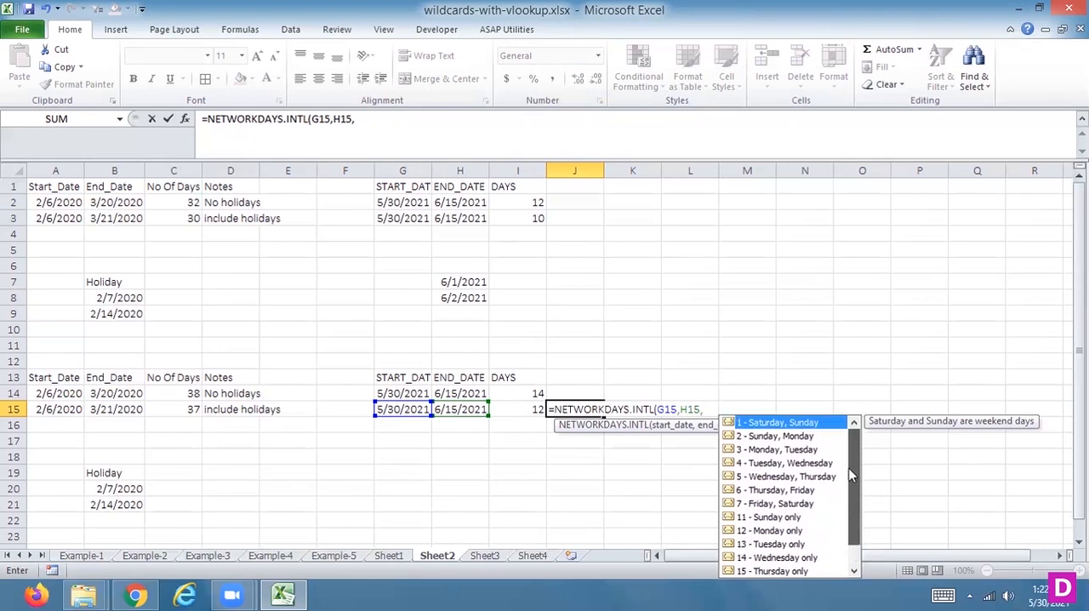
{"action": "mouse_move", "coordinate": [849, 476]}
{"action": "left_mouse_down"}
{"action": "mouse_move", "coordinate": [846, 589]}
{"action": "mouse_move", "coordinate": [839, 480]}
{"action": "left_mouse_up"}
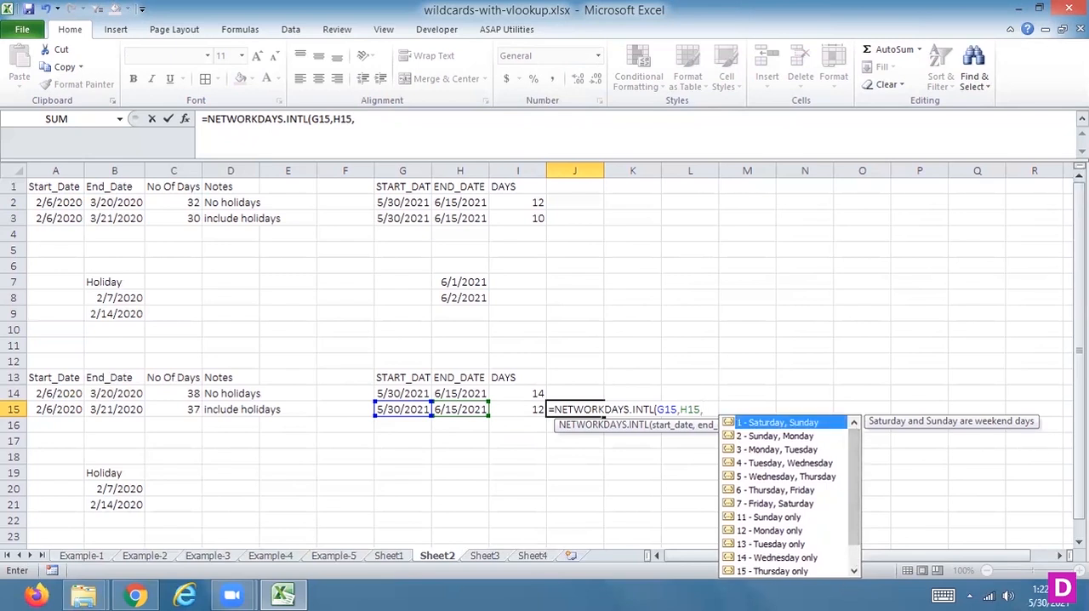
{"action": "scroll", "coordinate": [544, 357], "scroll_direction": "down", "scroll_amount": 1}
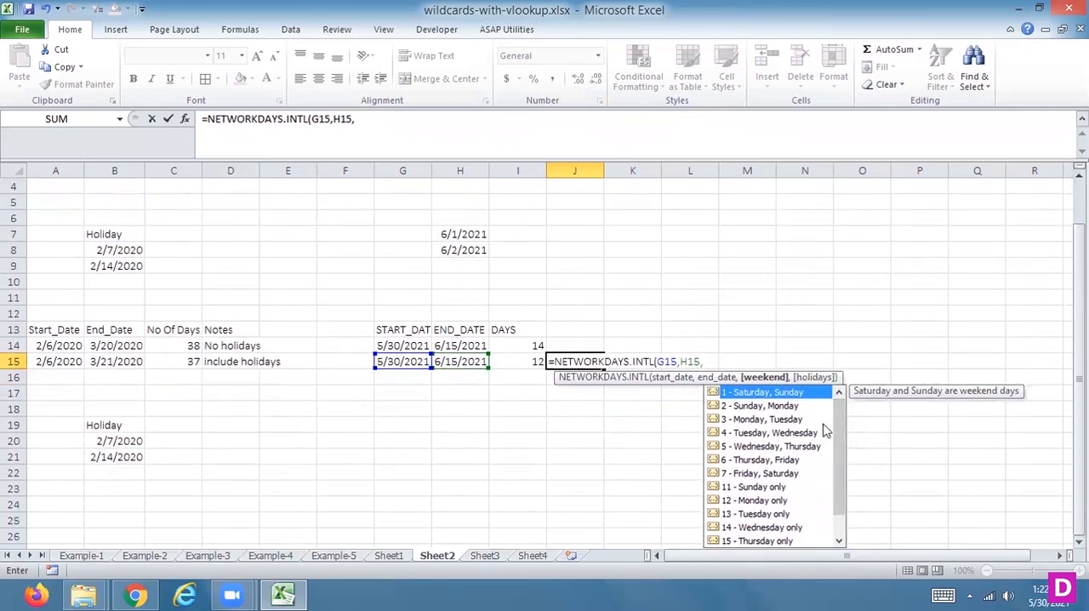
{"action": "left_click", "coordinate": [838, 441]}
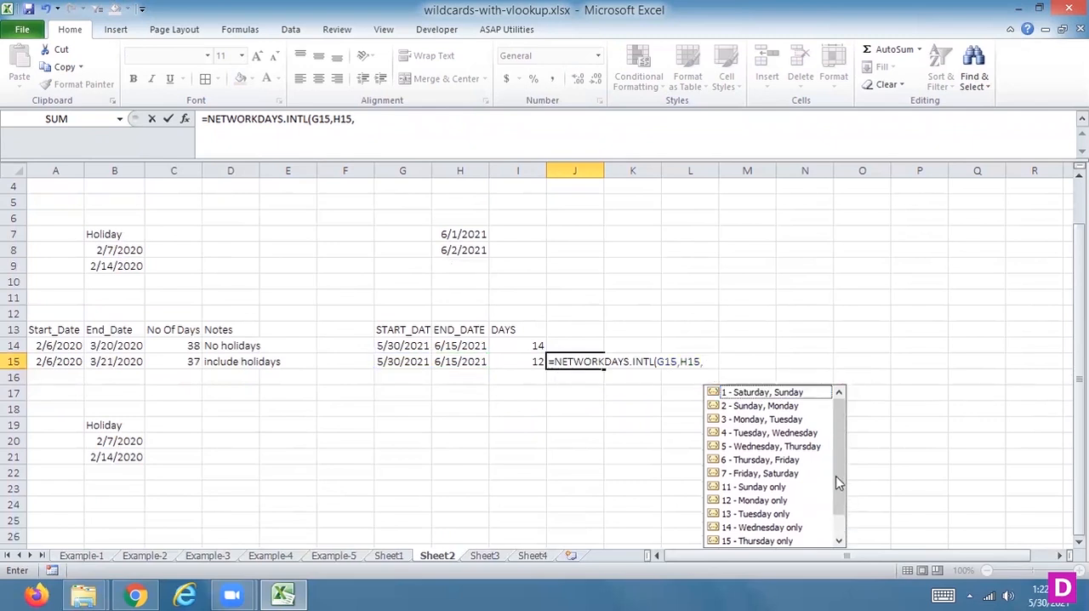
{"action": "left_click", "coordinate": [814, 432]}
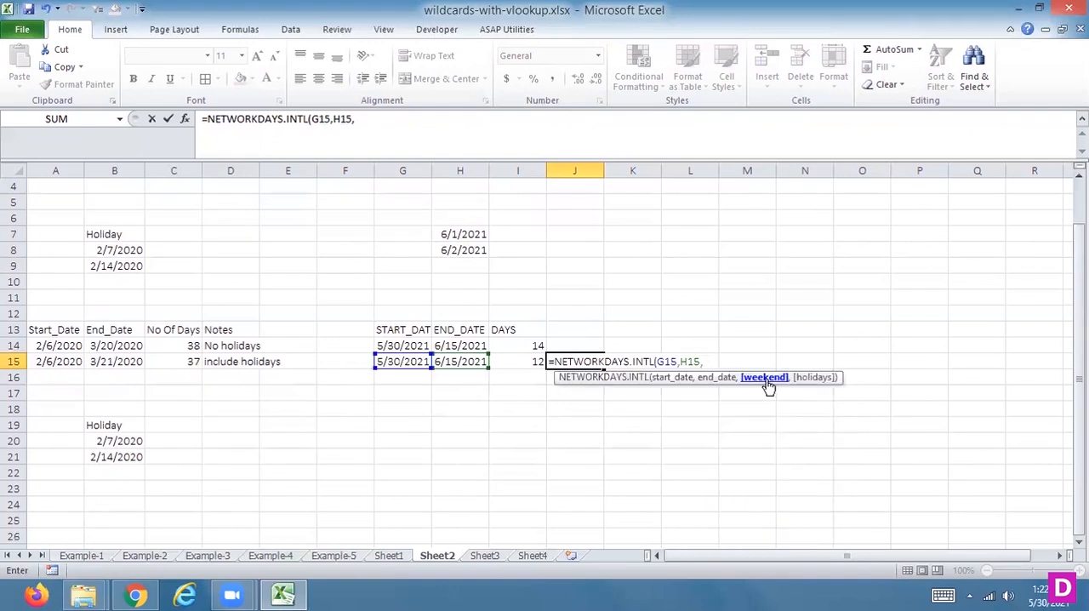
{"action": "type", "text": "2"}
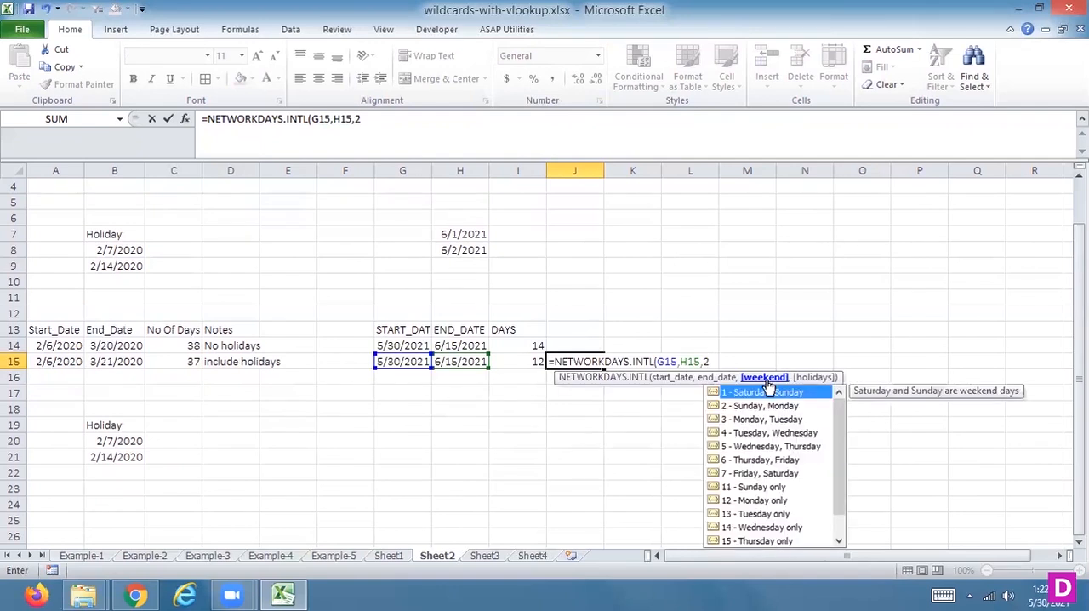
{"action": "left_click_drag", "start_coordinate": [835, 453], "coordinate": [833, 414]}
{"action": "key", "text": "Escape"}
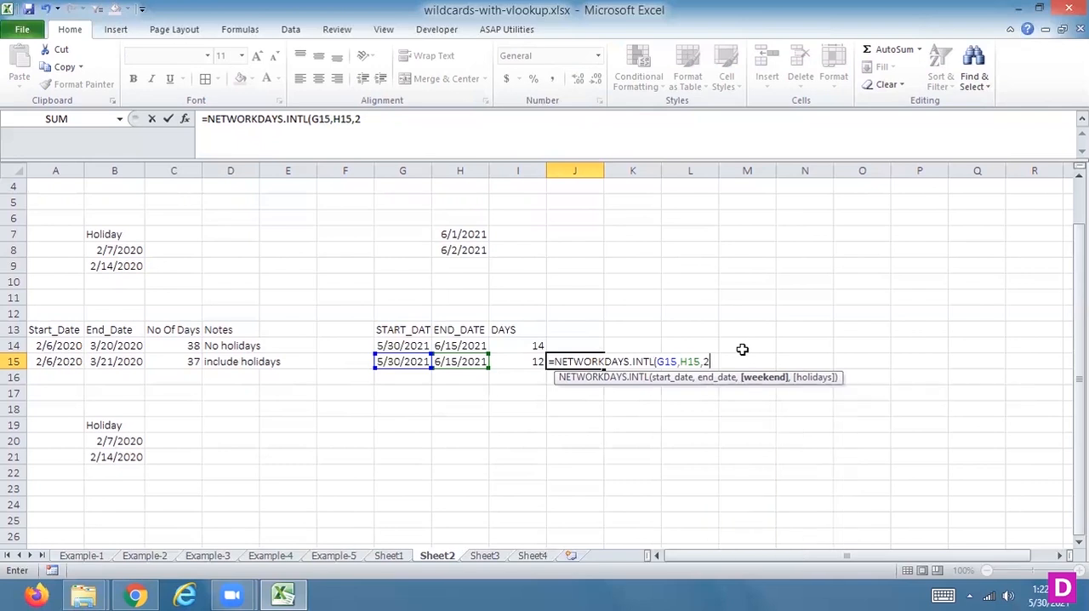
{"action": "key", "text": "Escape"}
{"action": "key", "text": "Up"}
{"action": "key", "text": "Up"}
{"action": "key", "text": "Up"}
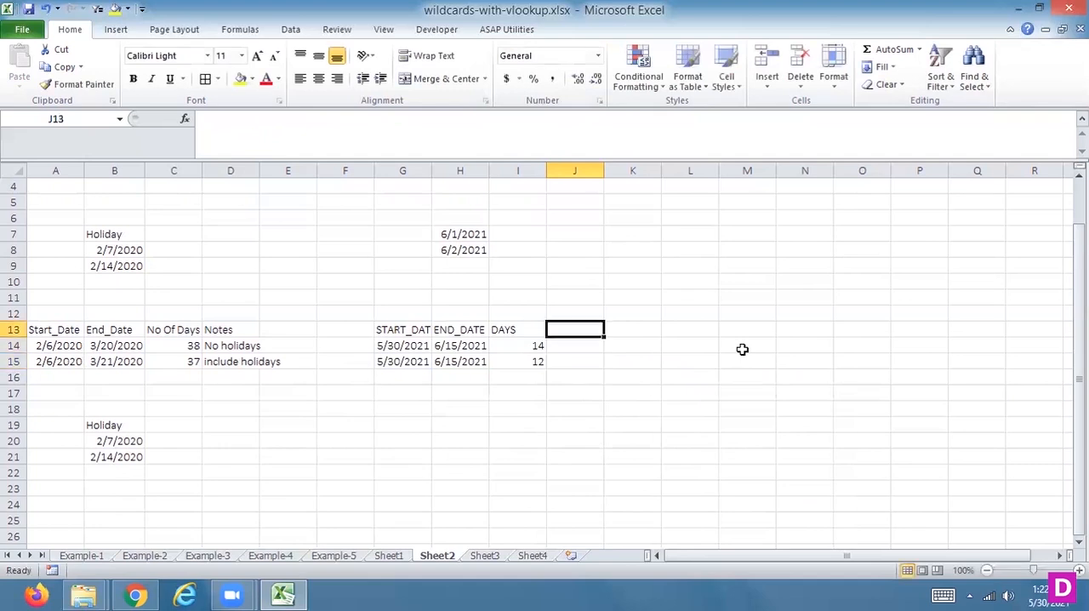
{"action": "key", "text": "ctrl+Up"}
{"action": "key", "text": "Down"}
{"action": "key", "text": "Down"}
{"action": "key", "text": "Left"}
{"action": "key", "text": "Left"}
{"action": "key", "text": "Left"}
{"action": "key", "text": "Left"}
{"action": "key", "text": "Left"}
{"action": "key", "text": "Up"}
{"action": "key", "text": "Up"}
{"action": "key", "text": "Down"}
{"action": "key", "text": "Down"}
{"action": "key", "text": "Right"}
{"action": "key", "text": "Right"}
{"action": "key", "text": "Right"}
{"action": "key", "text": "Up"}
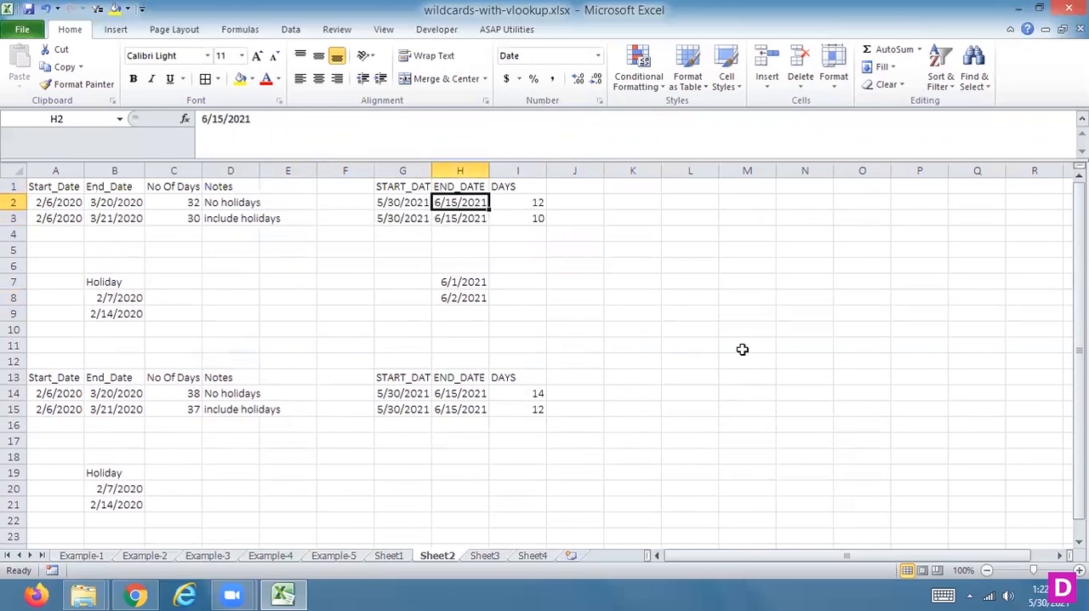
{"action": "key", "text": "Right"}
{"action": "key", "text": "Right"}
{"action": "key", "text": "Right"}
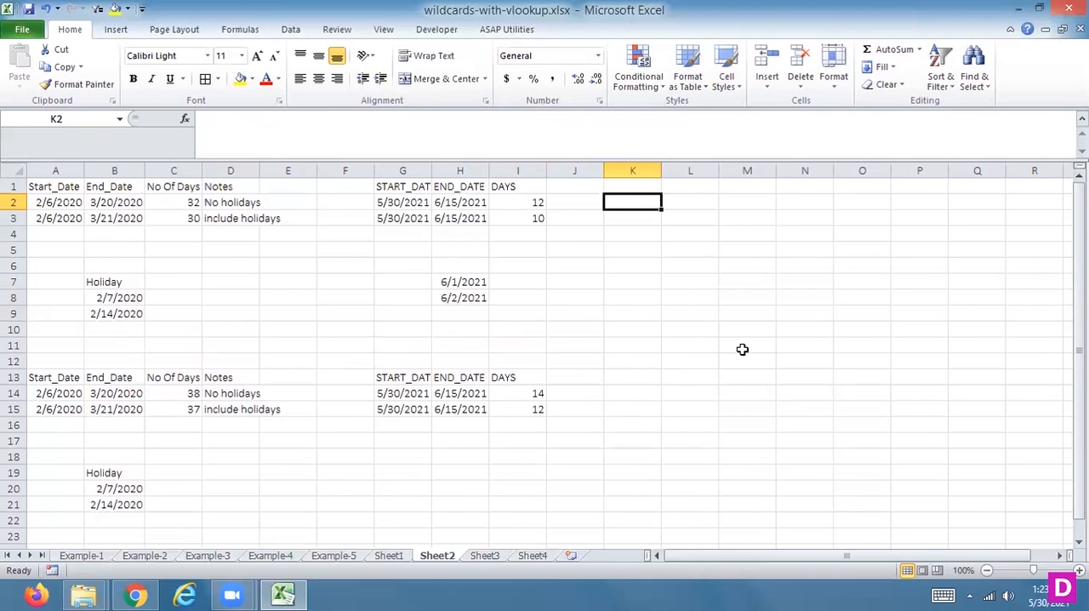
{"action": "left_click", "coordinate": [598, 58]}
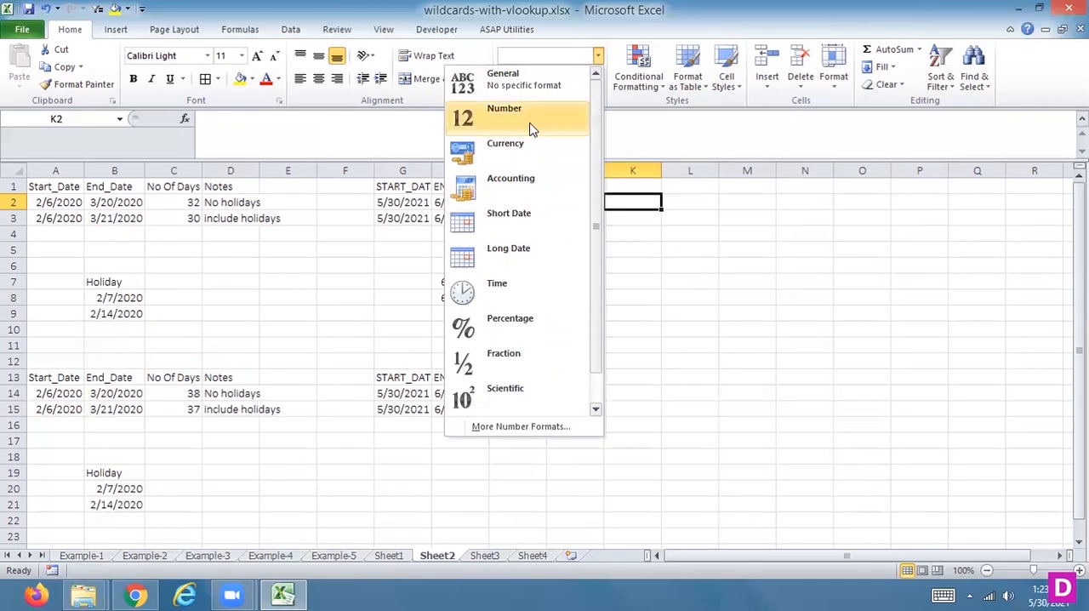
{"action": "left_click", "coordinate": [642, 201]}
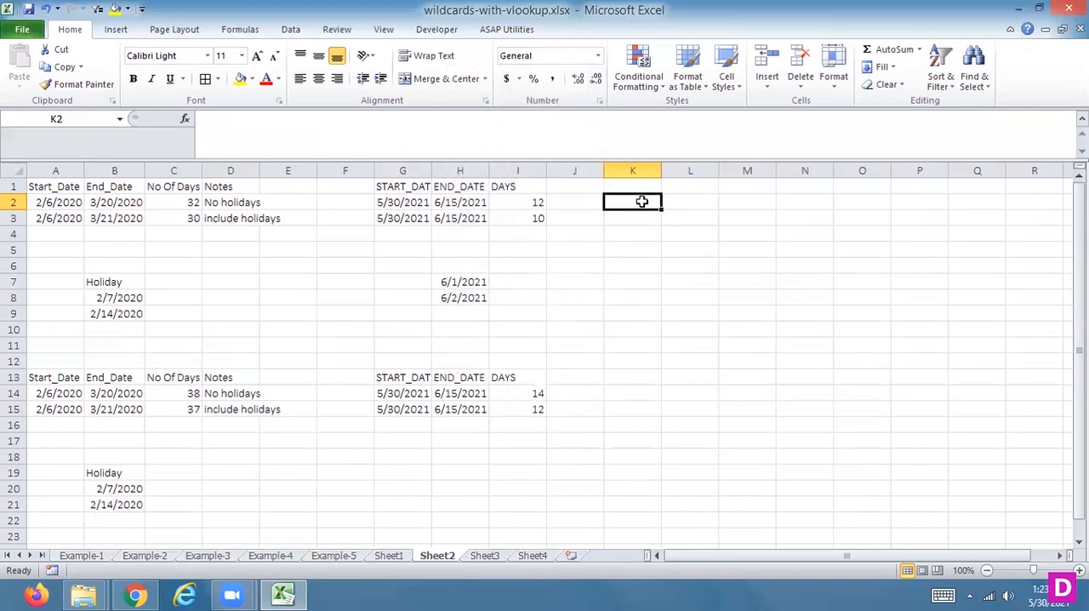
{"action": "type", "text": "="}
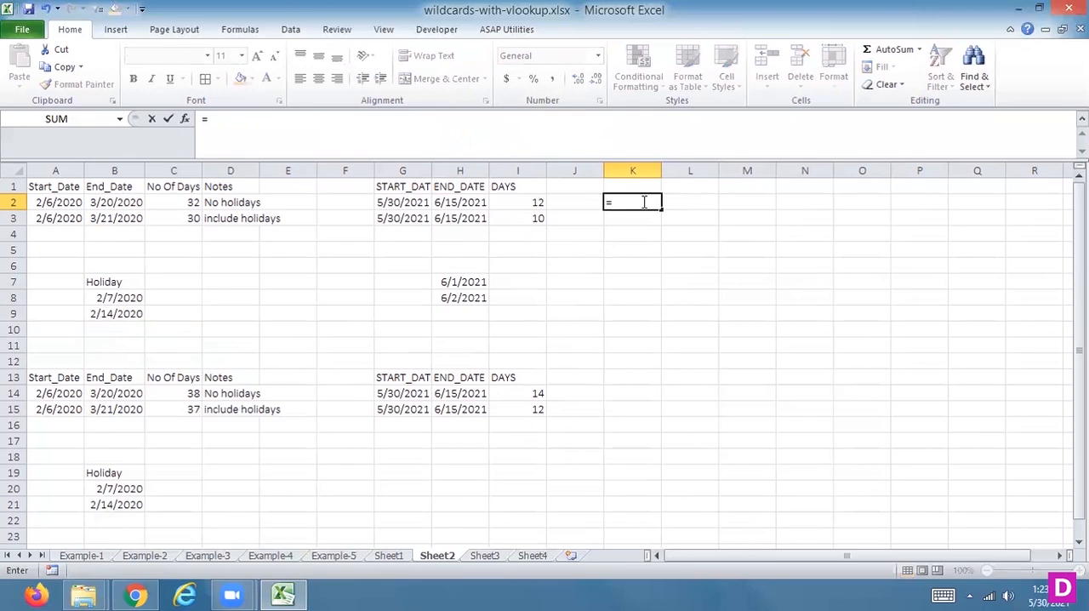
{"action": "key", "text": "Escape"}
{"action": "key", "text": "Left"}
{"action": "key", "text": "Left"}
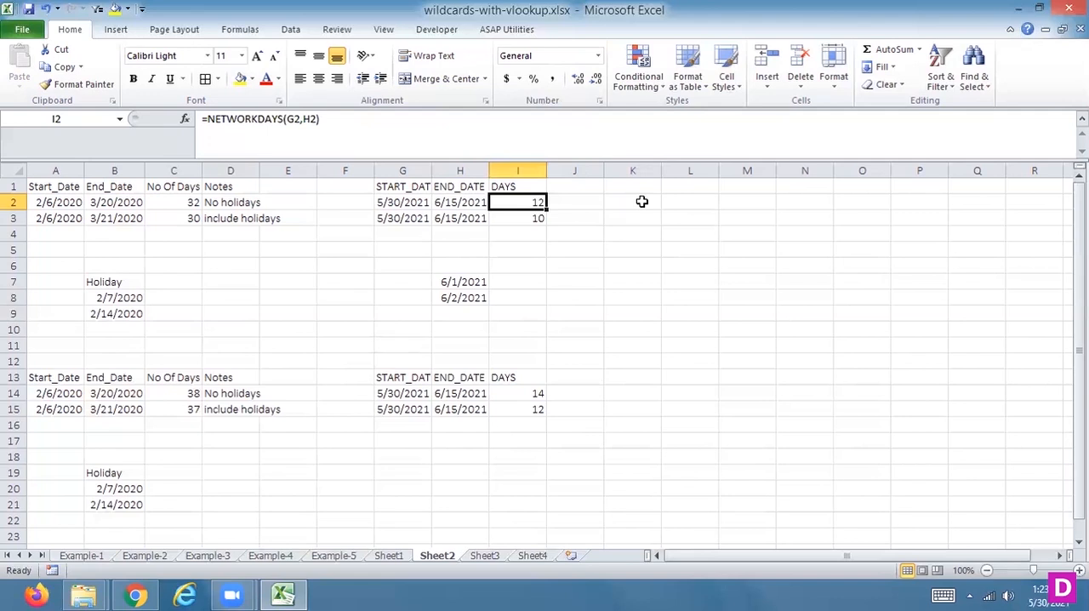
Step: Format the WORKDAY result in H2 on Sheet1 as a date of type *Wednesday, March 14, 2001
{"action": "left_click", "coordinate": [395, 556]}
{"action": "left_click", "coordinate": [554, 201]}
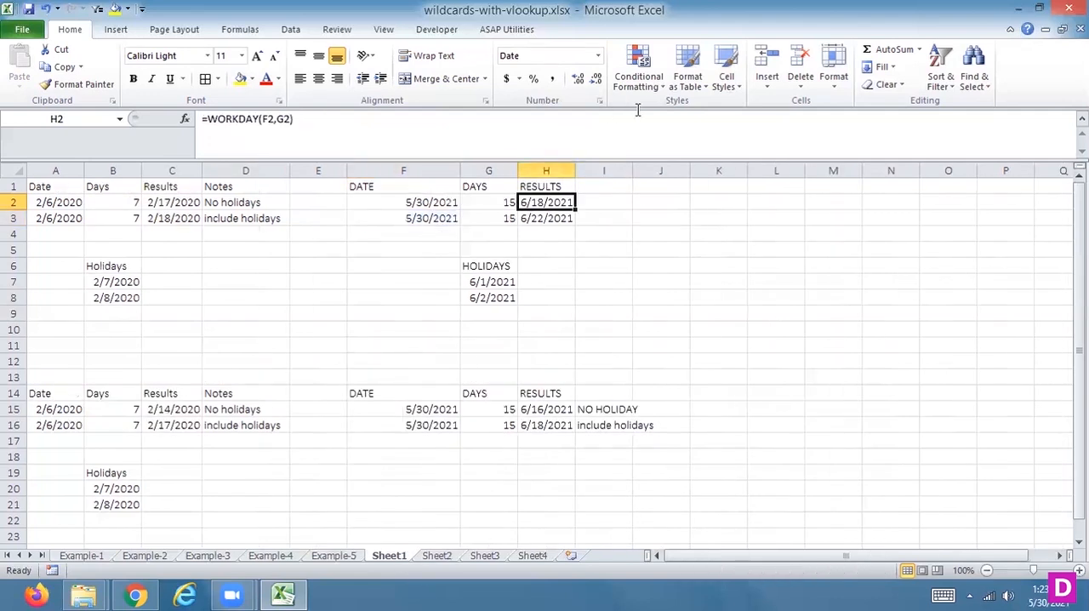
{"action": "left_click", "coordinate": [597, 55]}
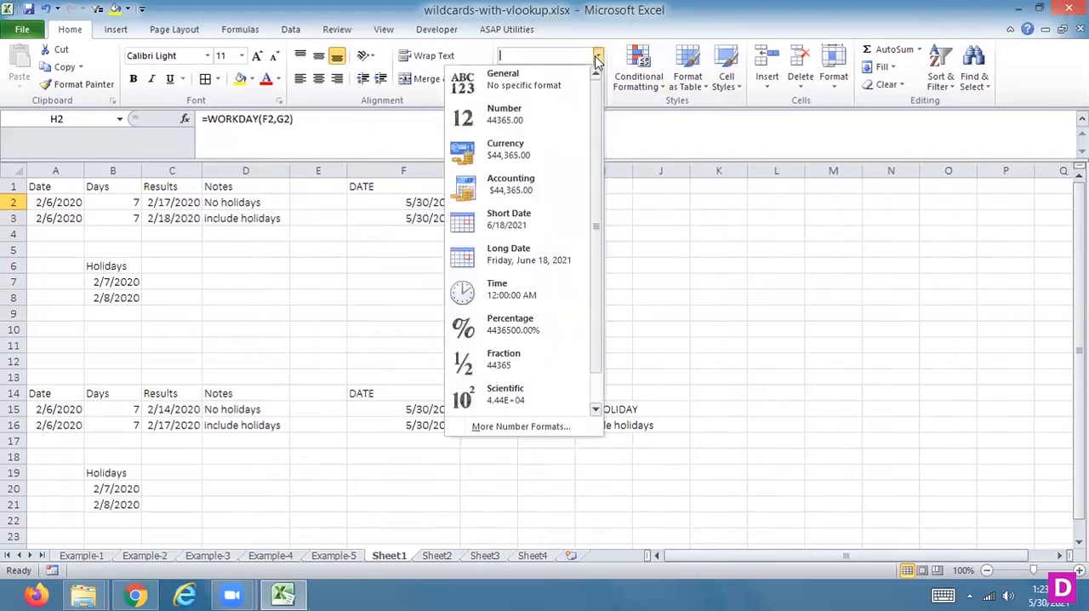
{"action": "left_click", "coordinate": [509, 218]}
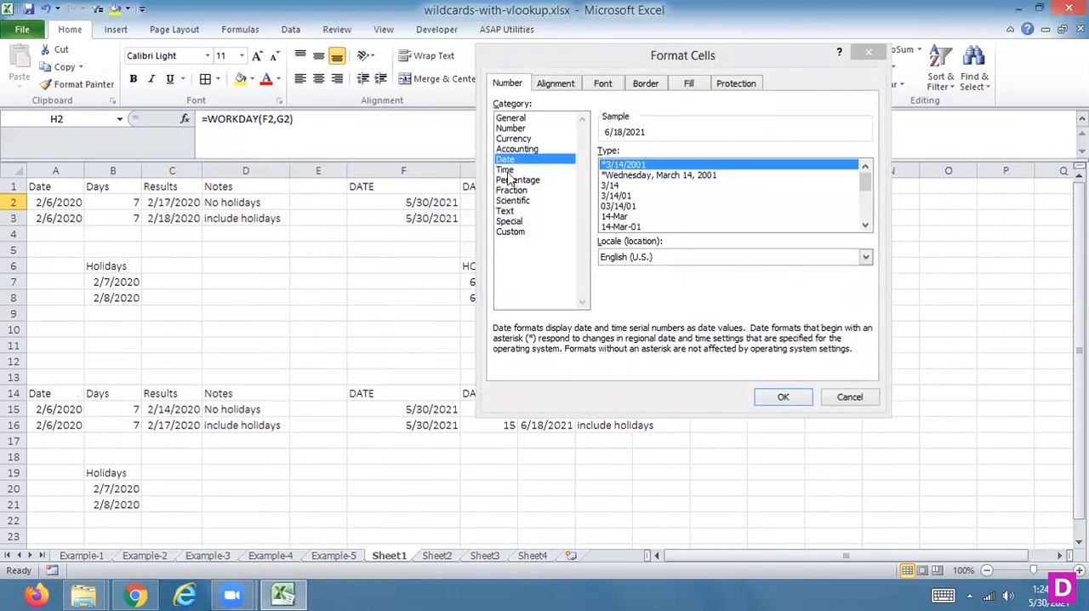
{"action": "left_click", "coordinate": [695, 176]}
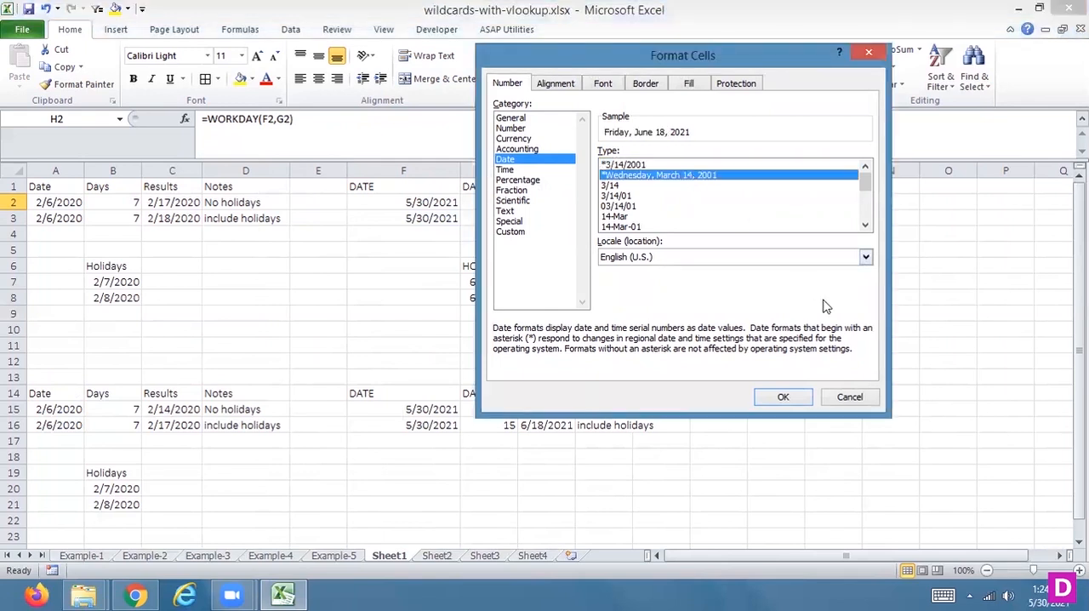
{"action": "left_click", "coordinate": [783, 398]}
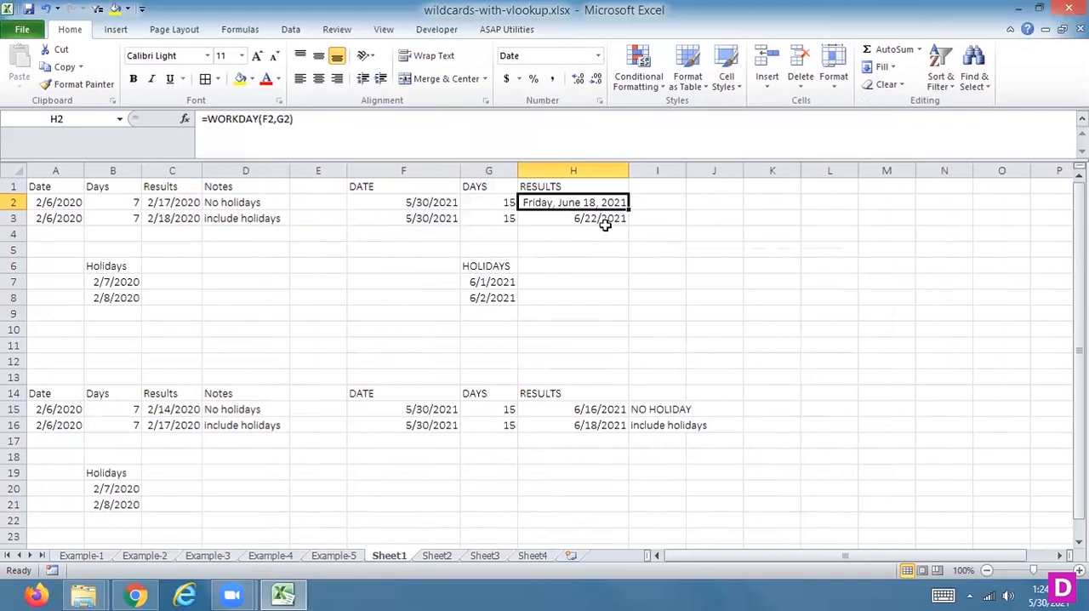
Step: Apply the *Wednesday, March 14, 2001 date type to the holiday-excluding WORKDAY result in H3
{"action": "left_click", "coordinate": [600, 217]}
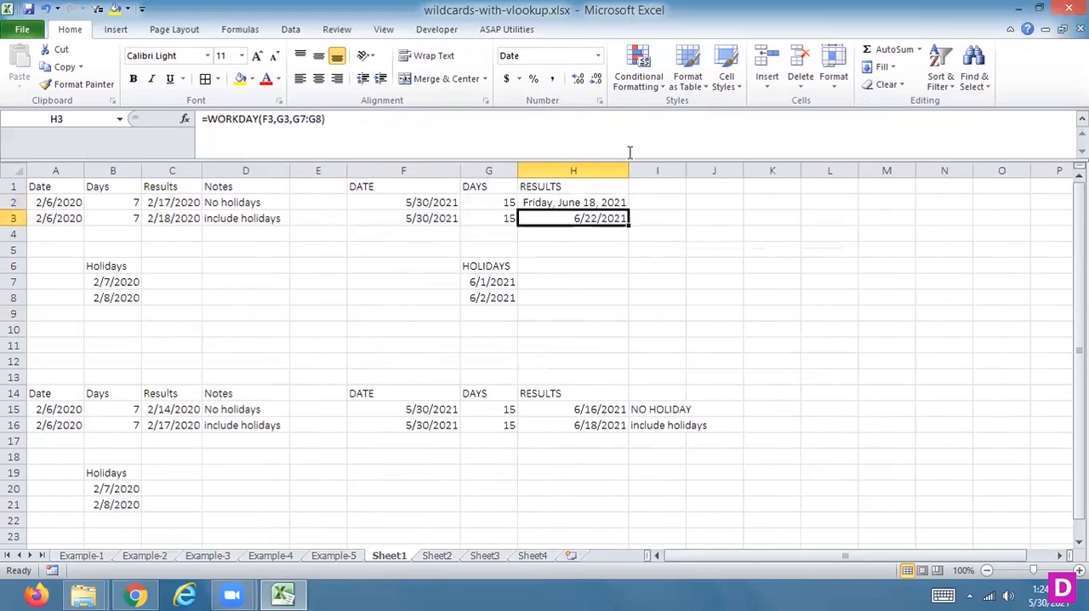
{"action": "left_click", "coordinate": [597, 57]}
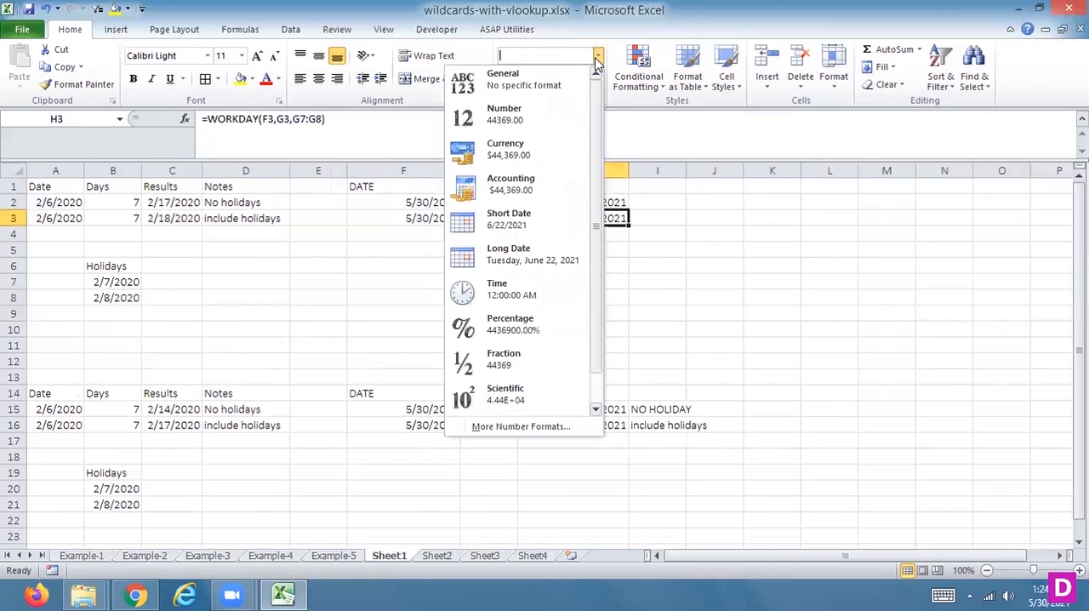
{"action": "left_click", "coordinate": [516, 425]}
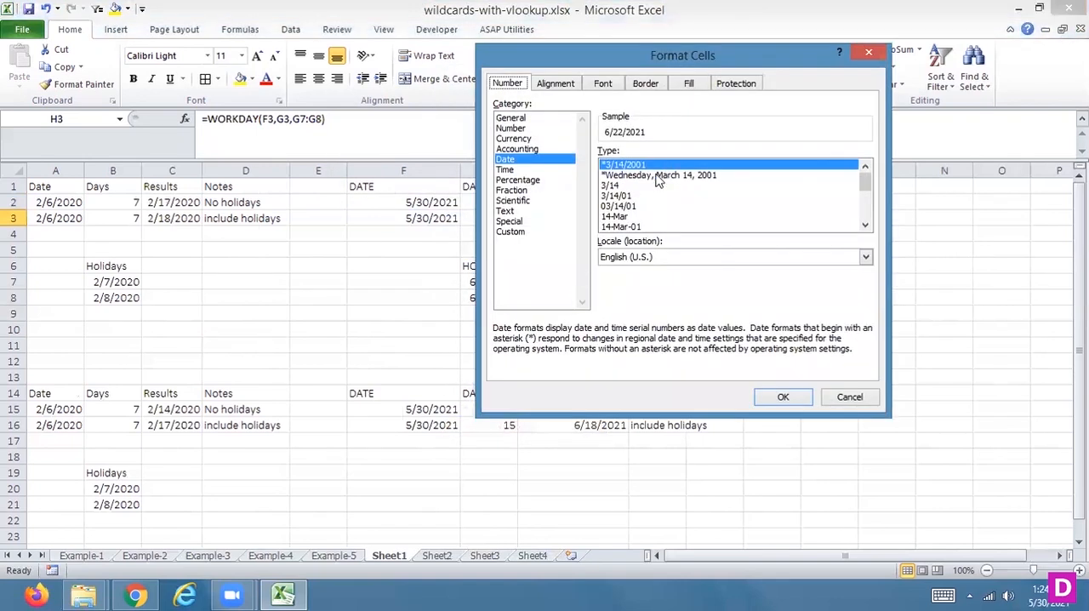
{"action": "left_click", "coordinate": [657, 176]}
{"action": "left_click", "coordinate": [787, 396]}
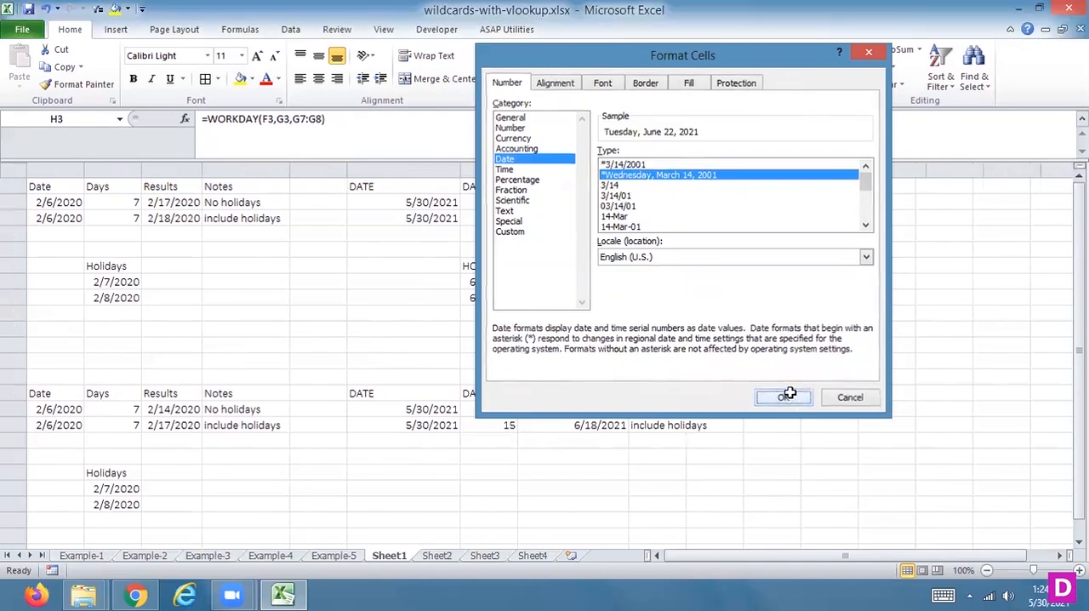
Step: Format the WORKDAY.INTL results in H15:H16 with the *Wednesday, March 14, 2001 date type
{"action": "left_click_drag", "start_coordinate": [619, 408], "coordinate": [609, 426]}
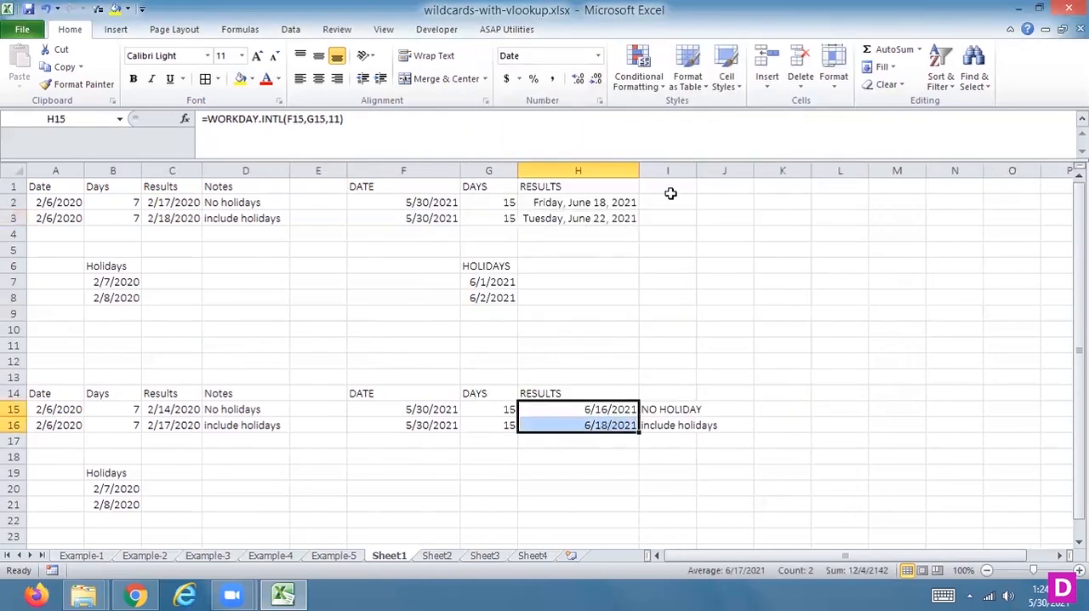
{"action": "left_click", "coordinate": [598, 55]}
{"action": "left_click", "coordinate": [506, 426]}
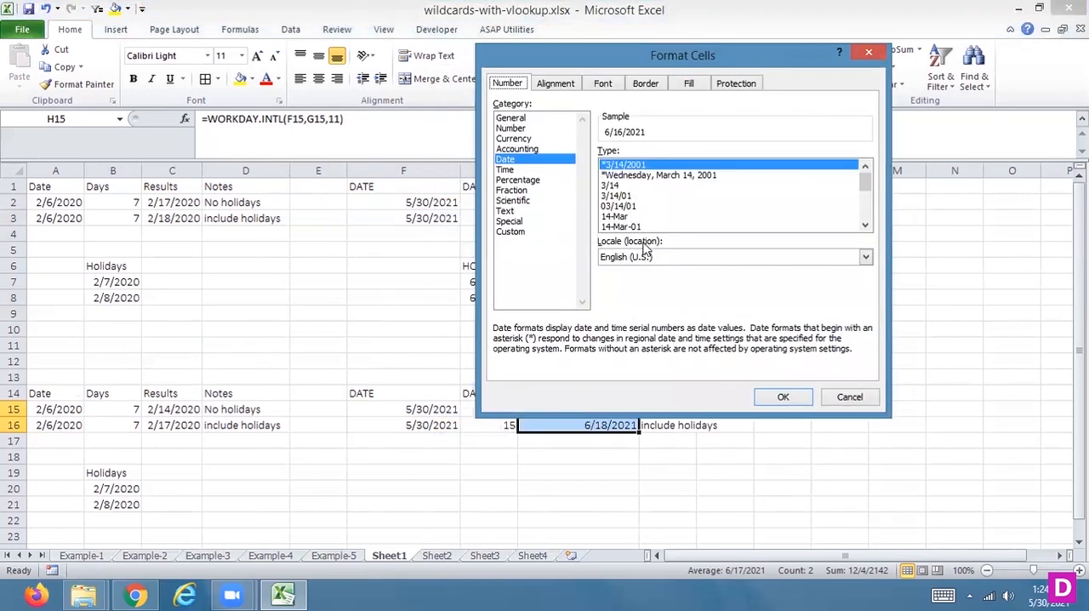
{"action": "left_click", "coordinate": [629, 175]}
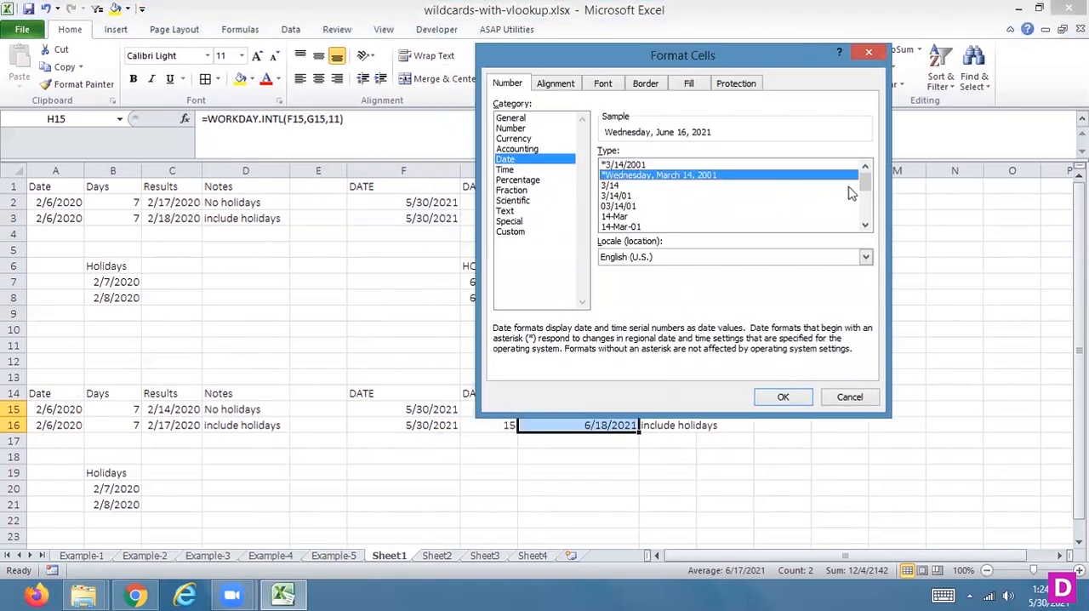
{"action": "mouse_move", "coordinate": [863, 180]}
{"action": "left_mouse_down"}
{"action": "mouse_move", "coordinate": [862, 219]}
{"action": "mouse_move", "coordinate": [863, 175]}
{"action": "left_mouse_up"}
{"action": "left_click", "coordinate": [773, 397]}
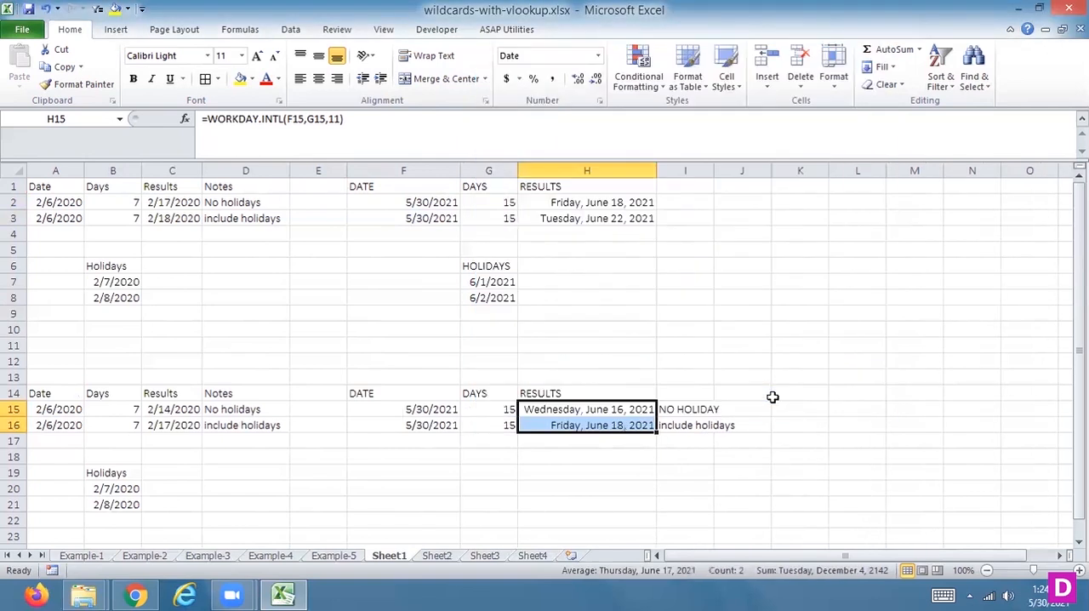
Step: Compare the weekdays of the WORKDAY.INTL results in H15:H16 with the WORKDAY results in H2:H3
{"action": "left_click", "coordinate": [583, 409]}
{"action": "key", "text": "Down"}
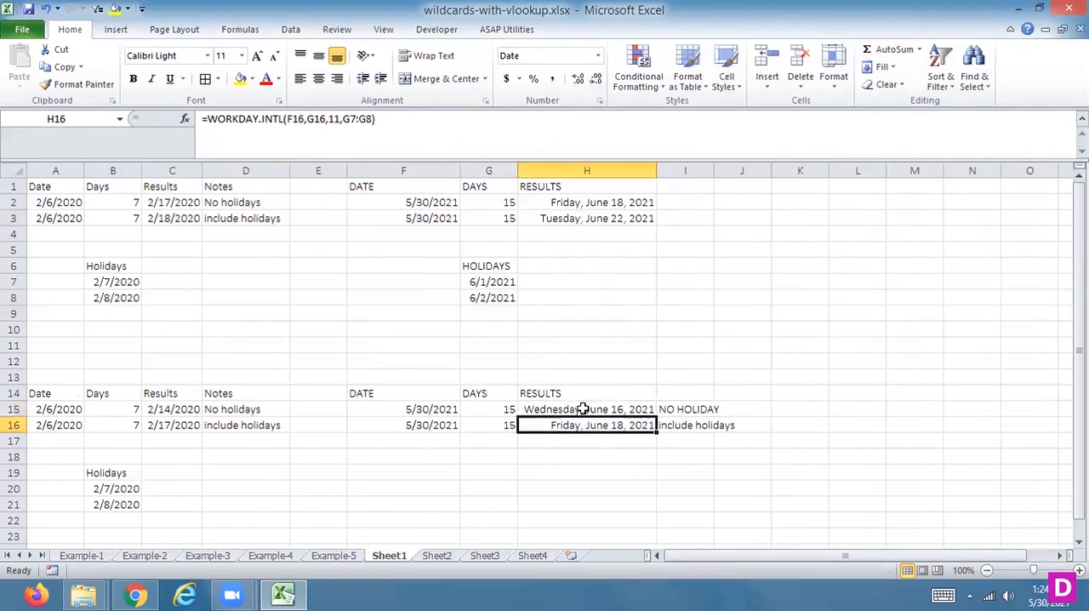
{"action": "key", "text": "Up"}
{"action": "key", "text": "Up"}
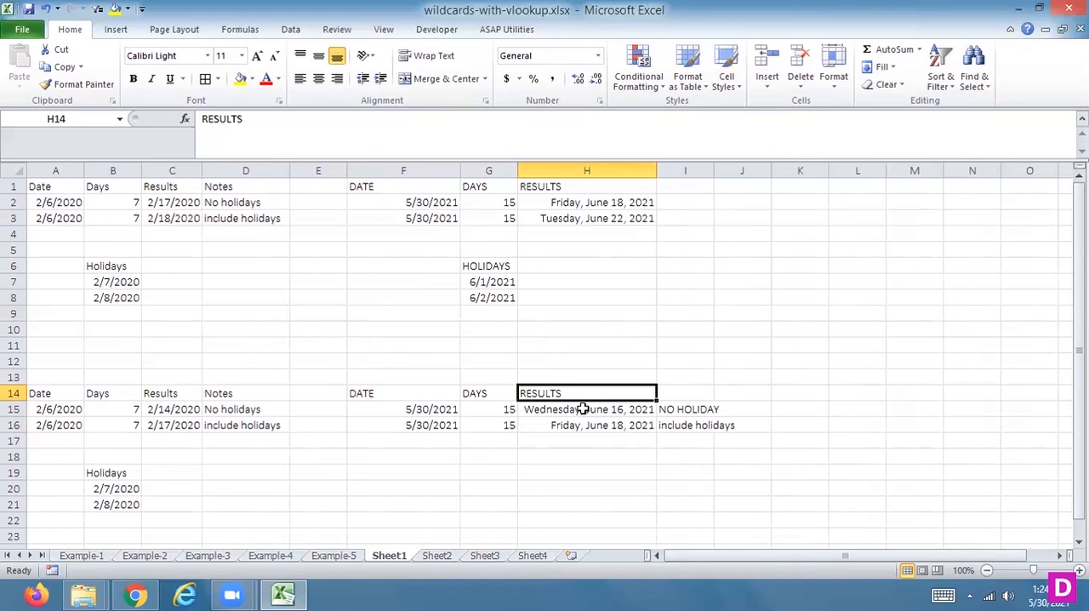
{"action": "key", "text": "Up"}
{"action": "key", "text": "Up"}
{"action": "key", "text": "Up"}
{"action": "key", "text": "Up"}
{"action": "key", "text": "Up"}
{"action": "key", "text": "Up"}
{"action": "key", "text": "Up"}
{"action": "key", "text": "Up"}
{"action": "key", "text": "Up"}
{"action": "key", "text": "Up"}
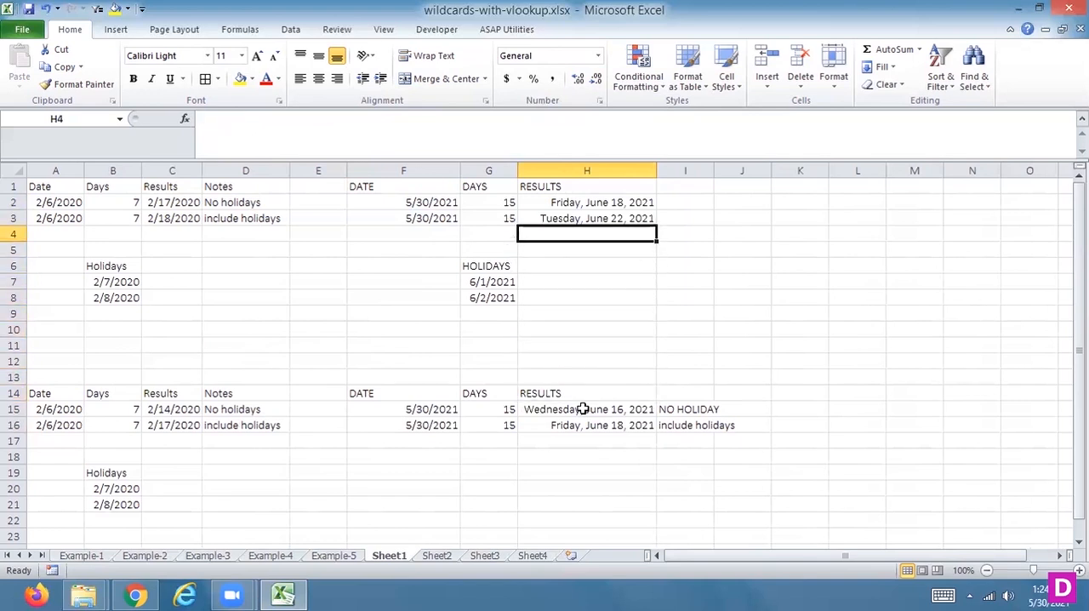
{"action": "key", "text": "Up"}
{"action": "key", "text": "Up"}
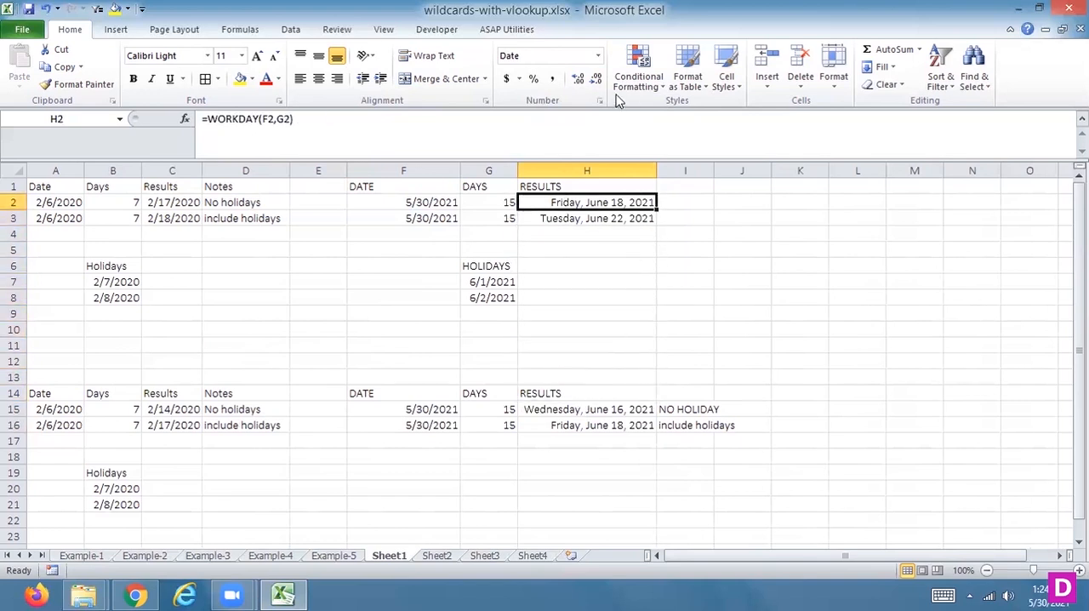
Step: Browse the available date format types for H2 and close the format settings without applying any
{"action": "left_click", "coordinate": [598, 55]}
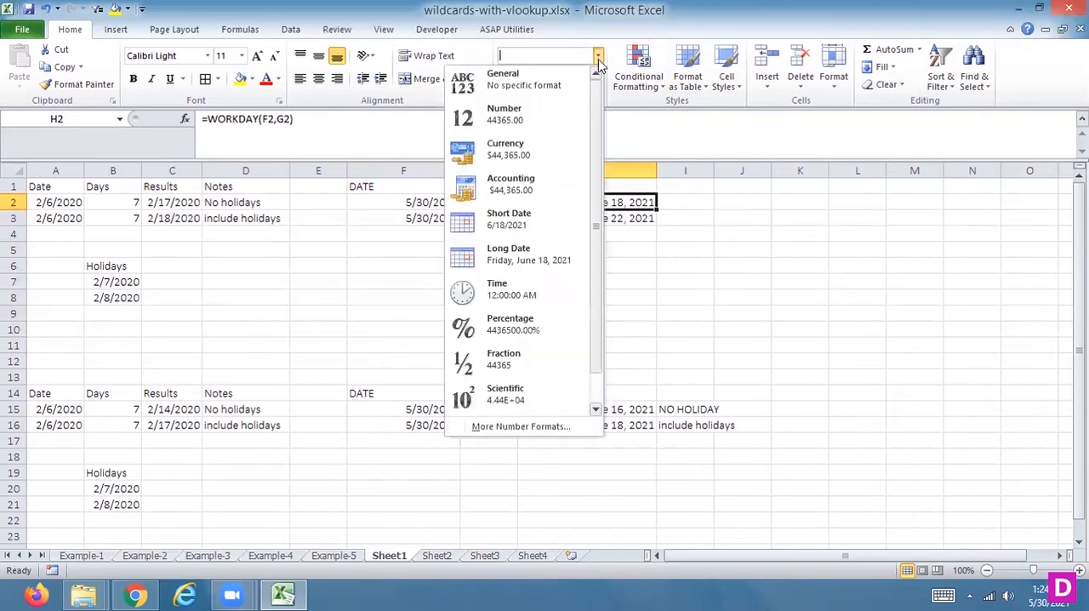
{"action": "left_click", "coordinate": [487, 427]}
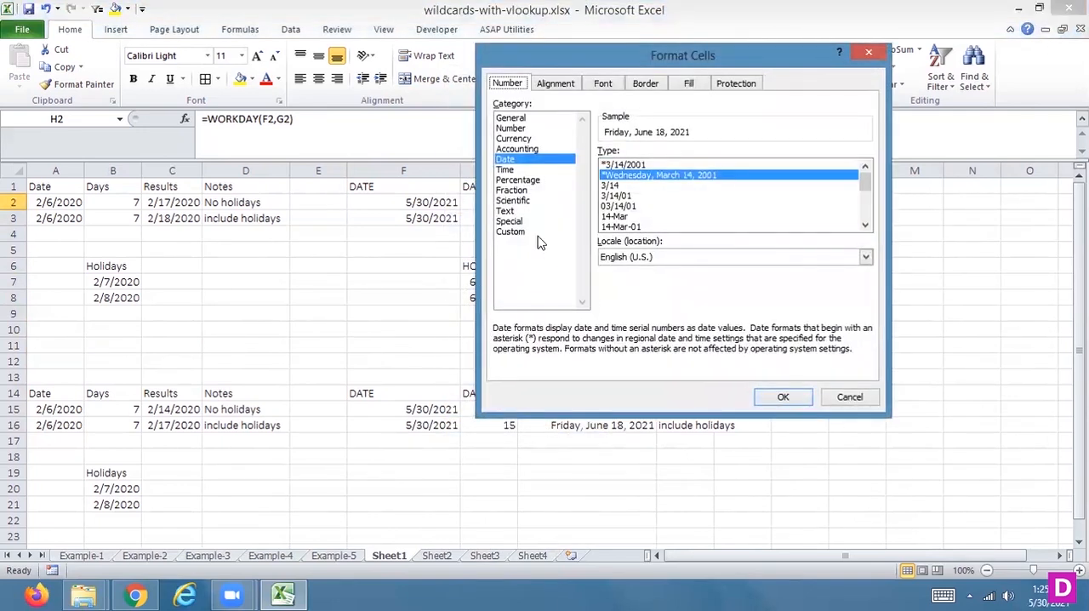
{"action": "left_click", "coordinate": [865, 204]}
{"action": "left_click_drag", "start_coordinate": [865, 205], "coordinate": [863, 173]}
{"action": "left_click", "coordinate": [848, 397]}
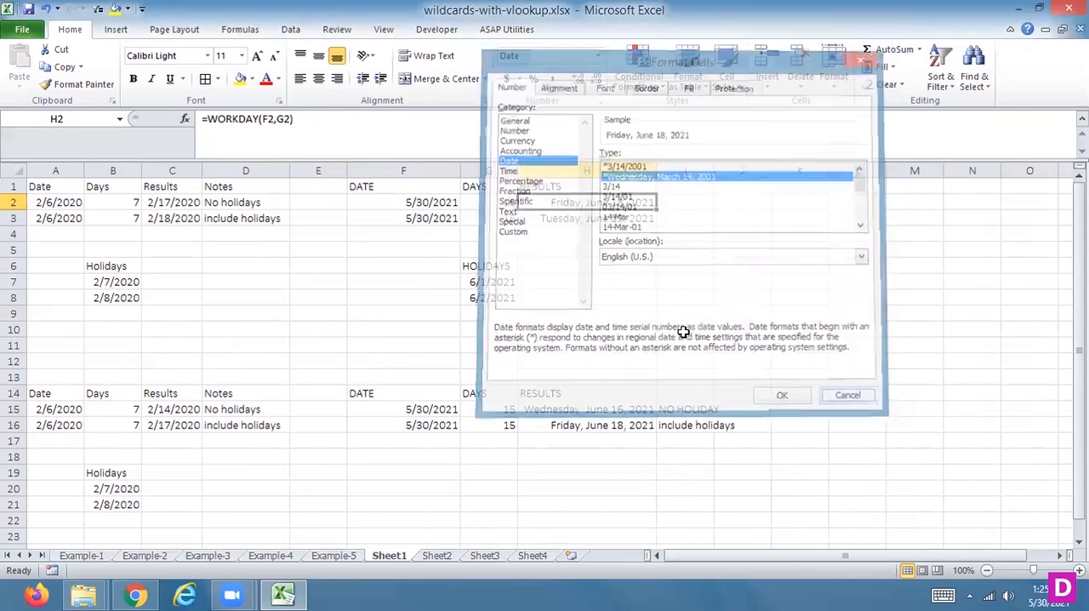
Step: Format the start dates in F2:F3 with the 14-Mar-01 date type
{"action": "left_click_drag", "start_coordinate": [436, 201], "coordinate": [436, 218]}
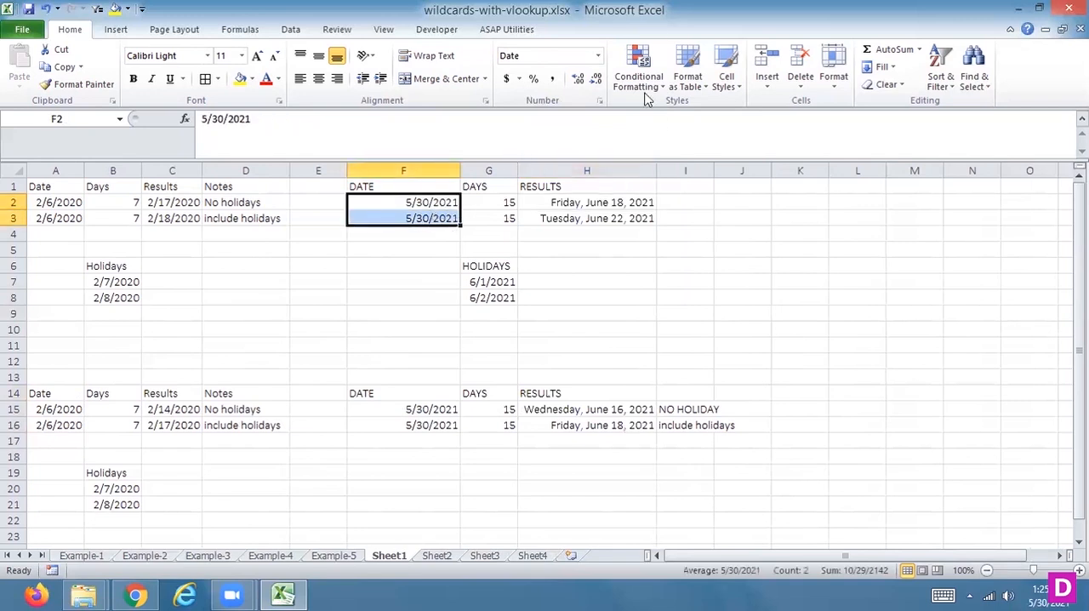
{"action": "left_click", "coordinate": [598, 56]}
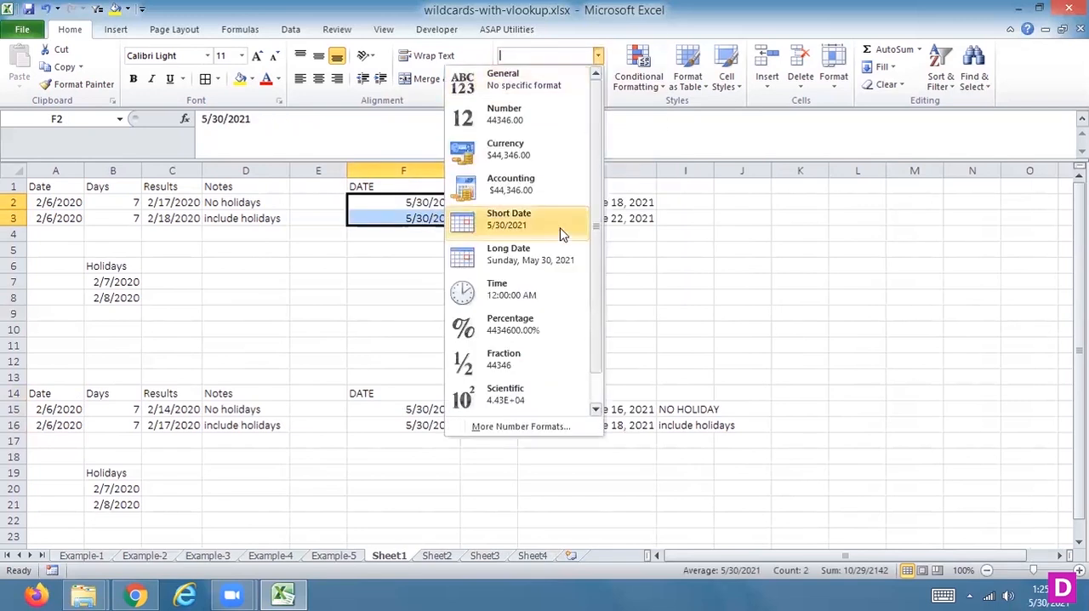
{"action": "left_click", "coordinate": [478, 428]}
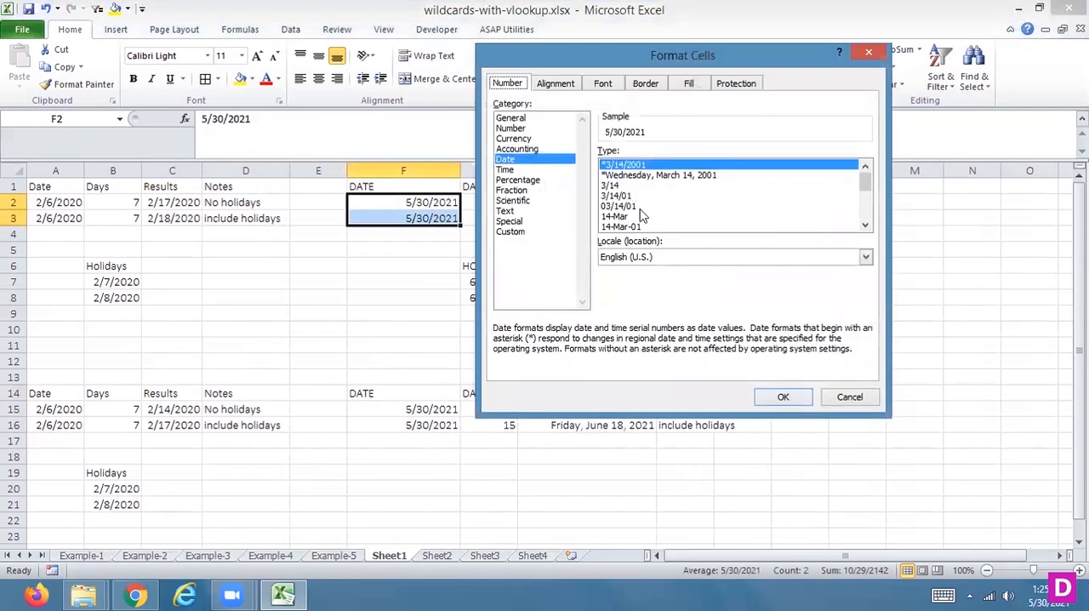
{"action": "left_click", "coordinate": [624, 226]}
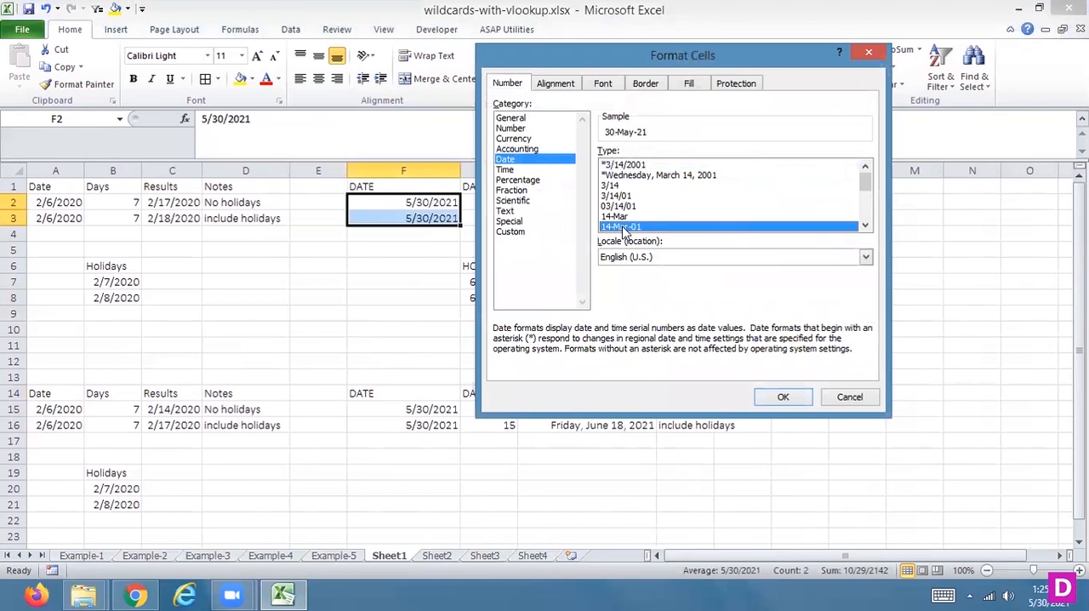
{"action": "left_click_drag", "start_coordinate": [865, 189], "coordinate": [862, 207]}
{"action": "left_click", "coordinate": [783, 397]}
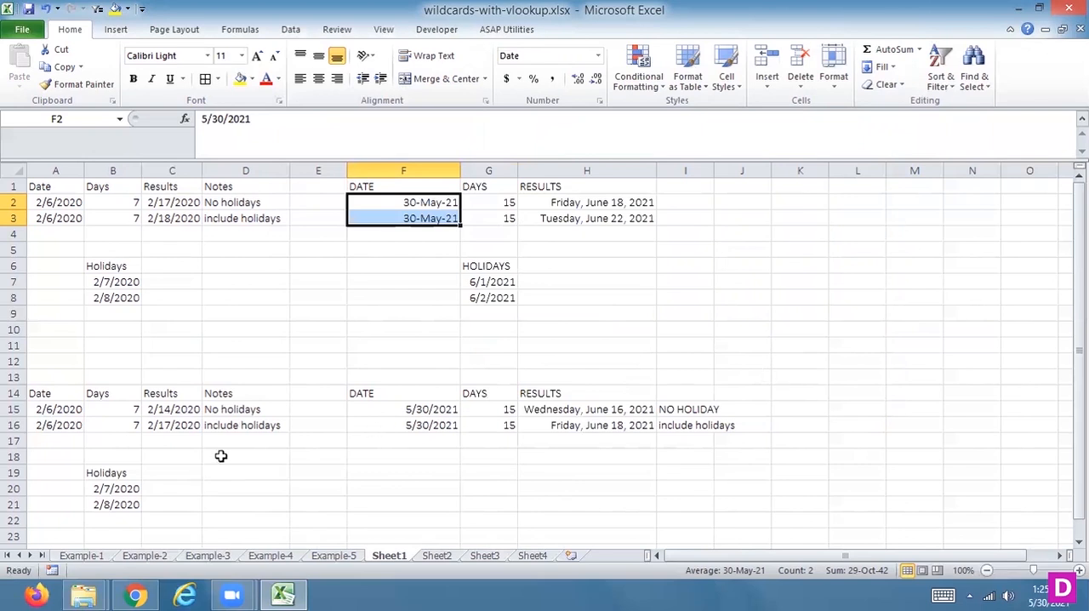
Step: On Sheet2, format the start and end dates in A2:B3 with the 14-Mar-01 date type
{"action": "left_click", "coordinate": [436, 555]}
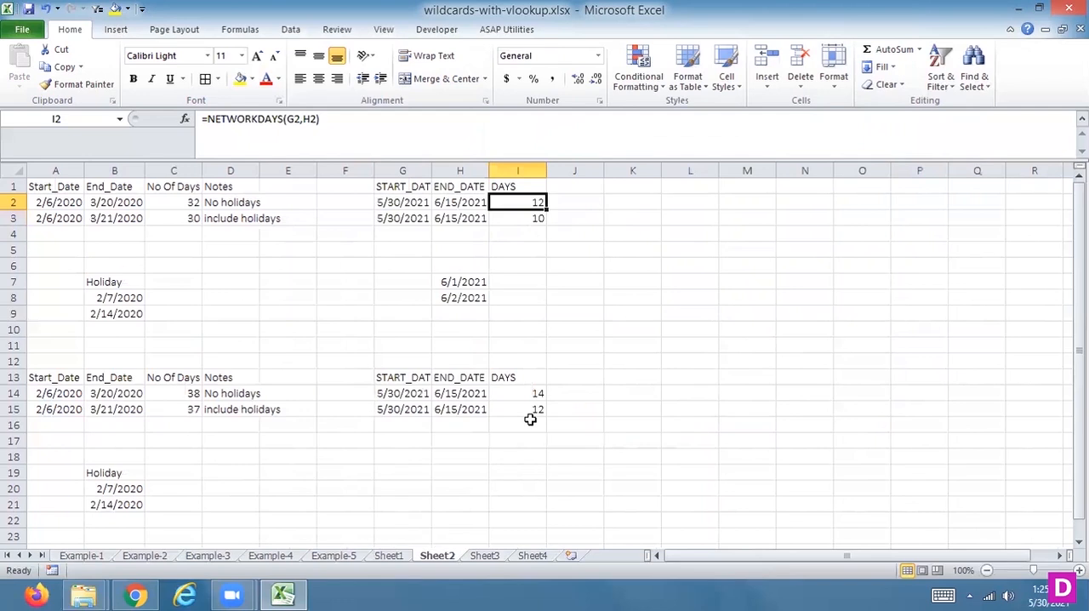
{"action": "left_click", "coordinate": [42, 202]}
{"action": "left_click_drag", "start_coordinate": [95, 201], "coordinate": [109, 217]}
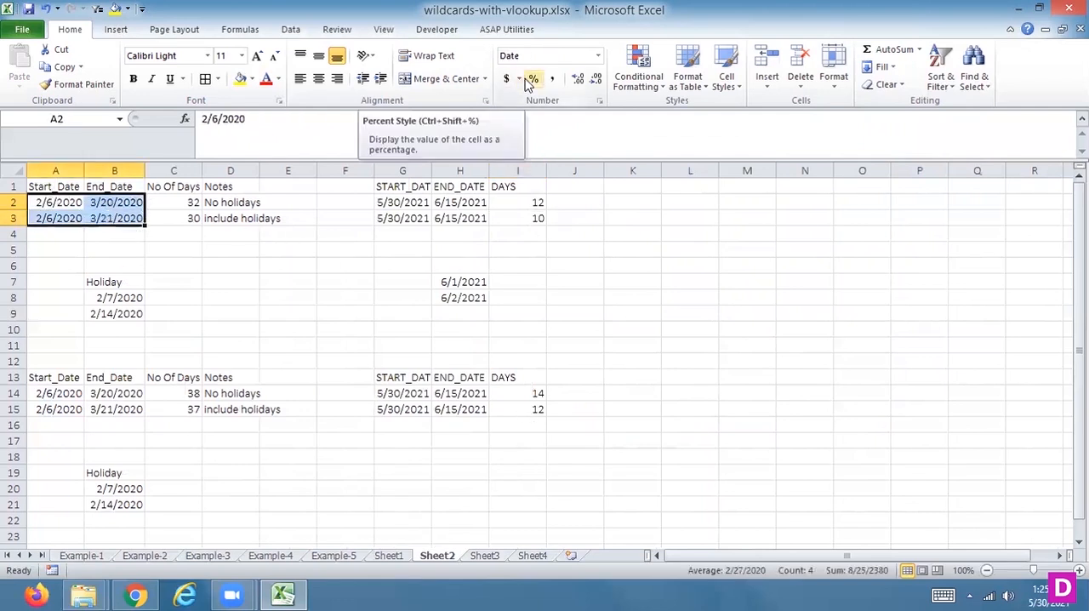
{"action": "left_click", "coordinate": [599, 56]}
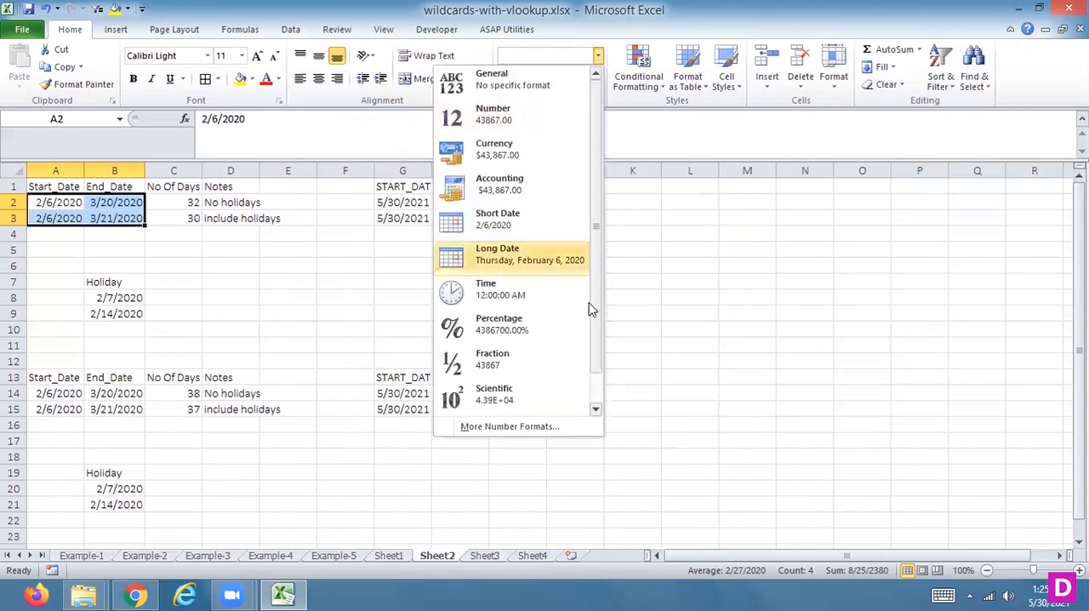
{"action": "left_click", "coordinate": [485, 249]}
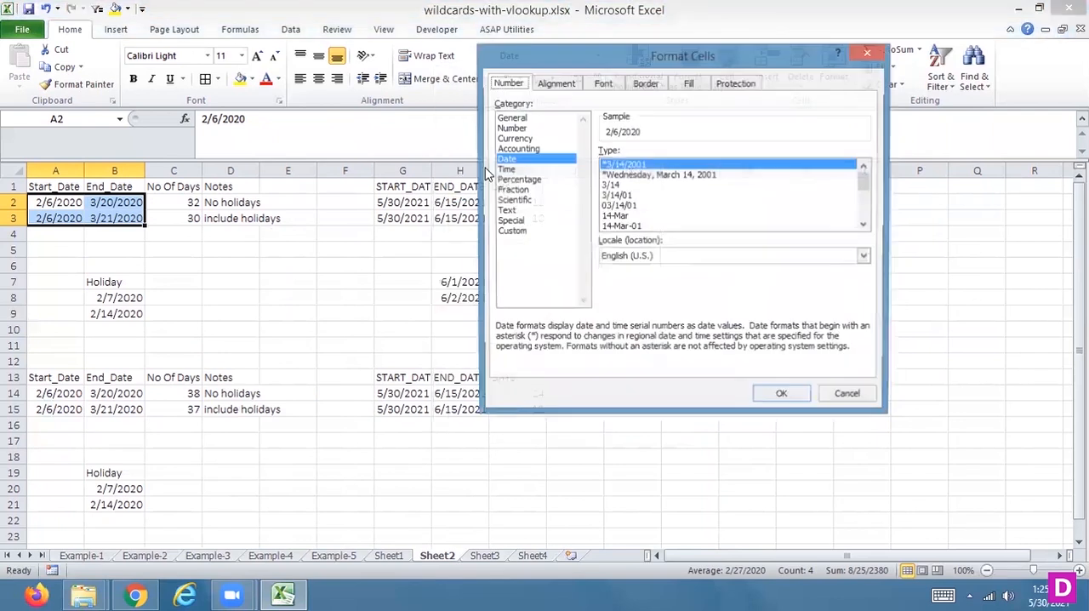
{"action": "left_click", "coordinate": [629, 226]}
{"action": "left_click", "coordinate": [772, 398]}
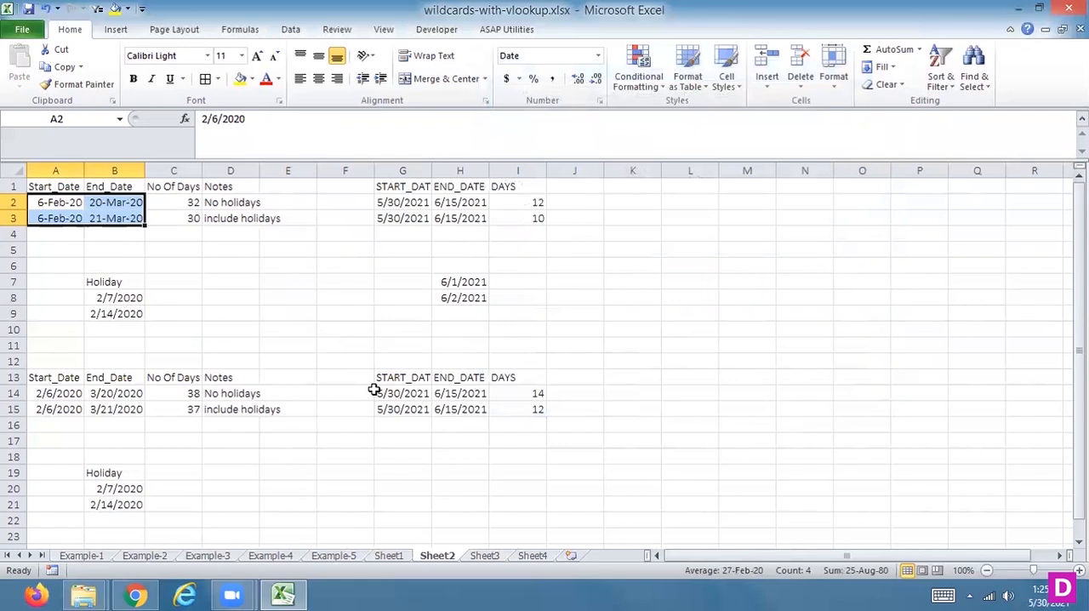
Step: Format the NETWORKDAYS start, end and holiday dates in G2:H8 with the 14-Mar-01 date type
{"action": "left_click_drag", "start_coordinate": [392, 203], "coordinate": [479, 296]}
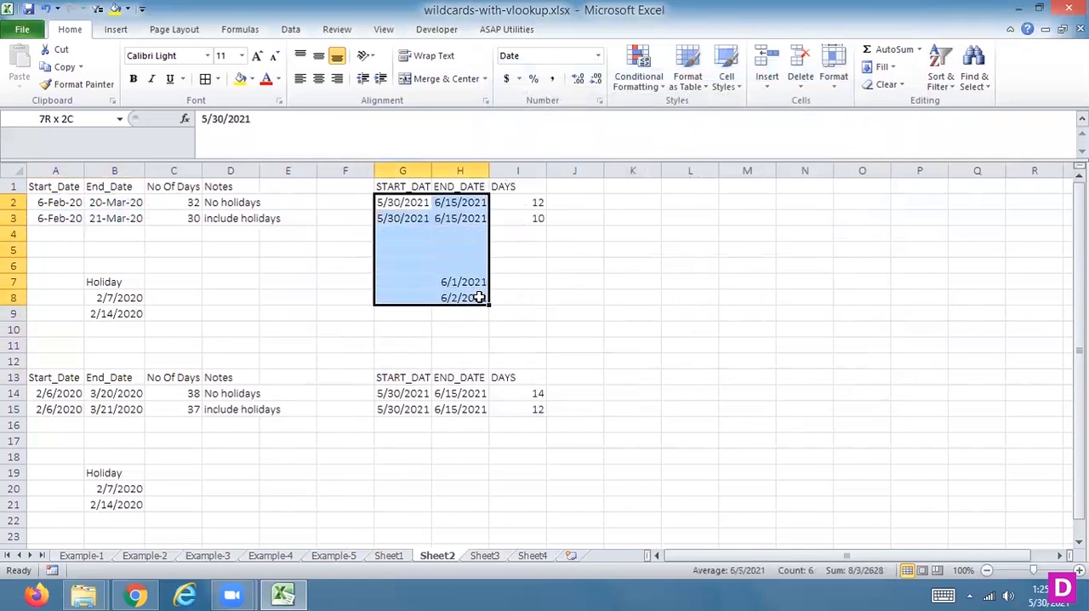
{"action": "left_click", "coordinate": [598, 55]}
{"action": "left_click", "coordinate": [519, 426]}
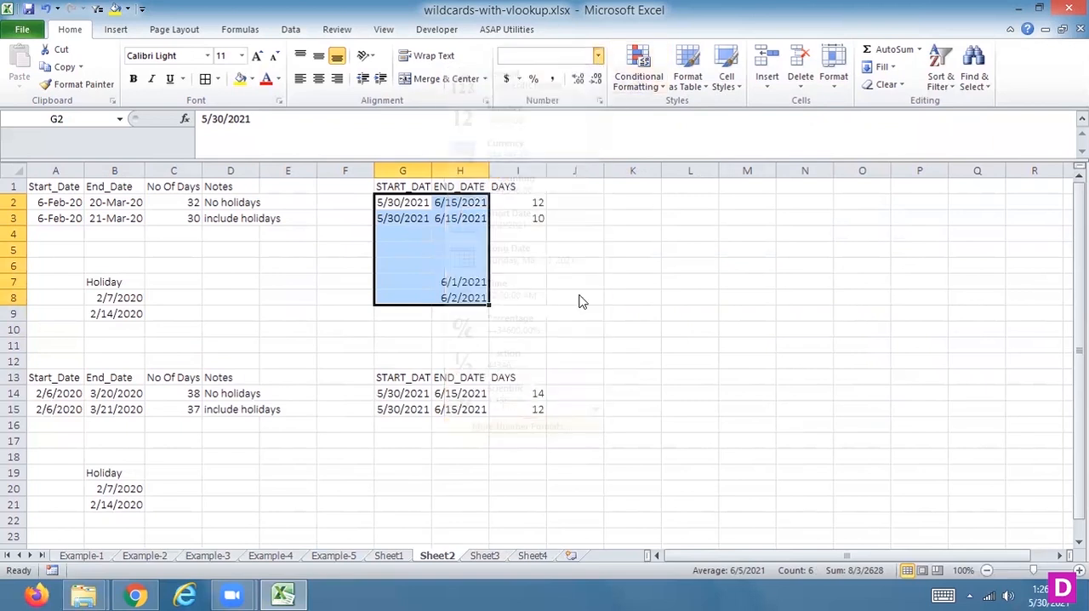
{"action": "left_click", "coordinate": [508, 159]}
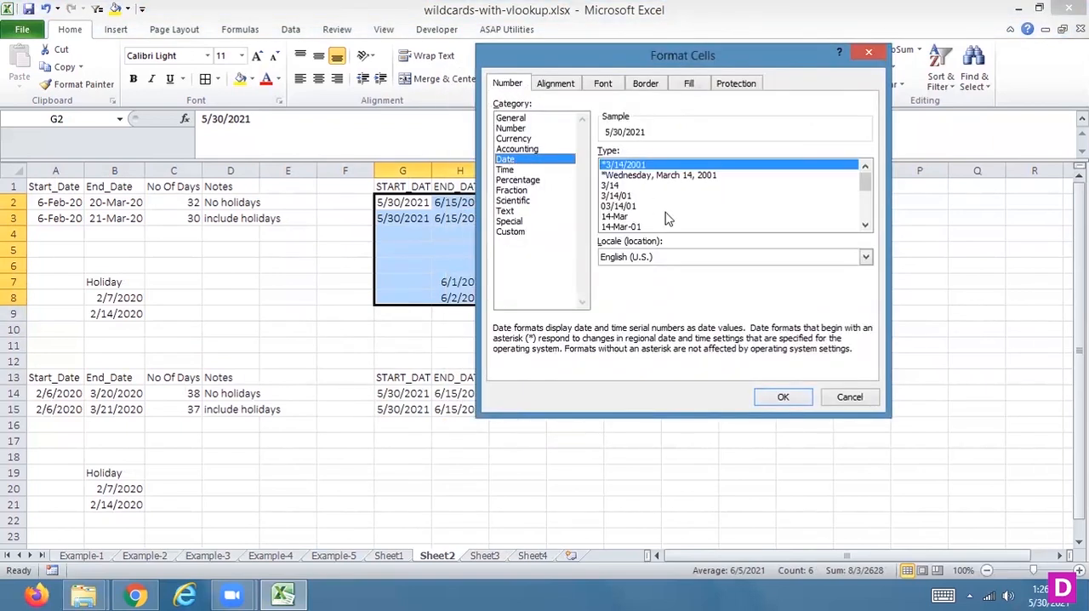
{"action": "left_click", "coordinate": [628, 226]}
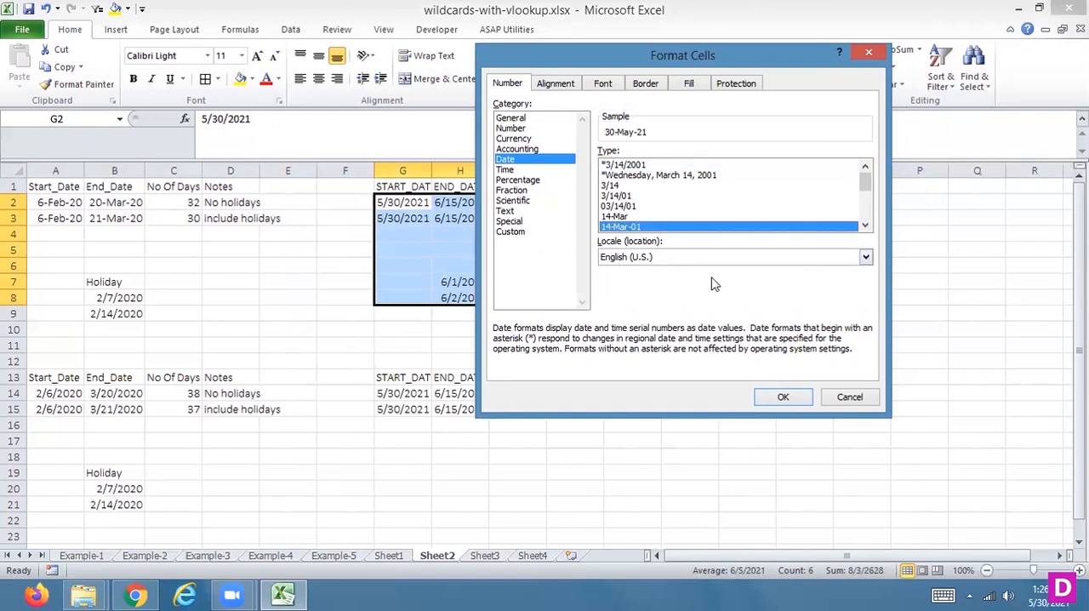
{"action": "left_click", "coordinate": [782, 396]}
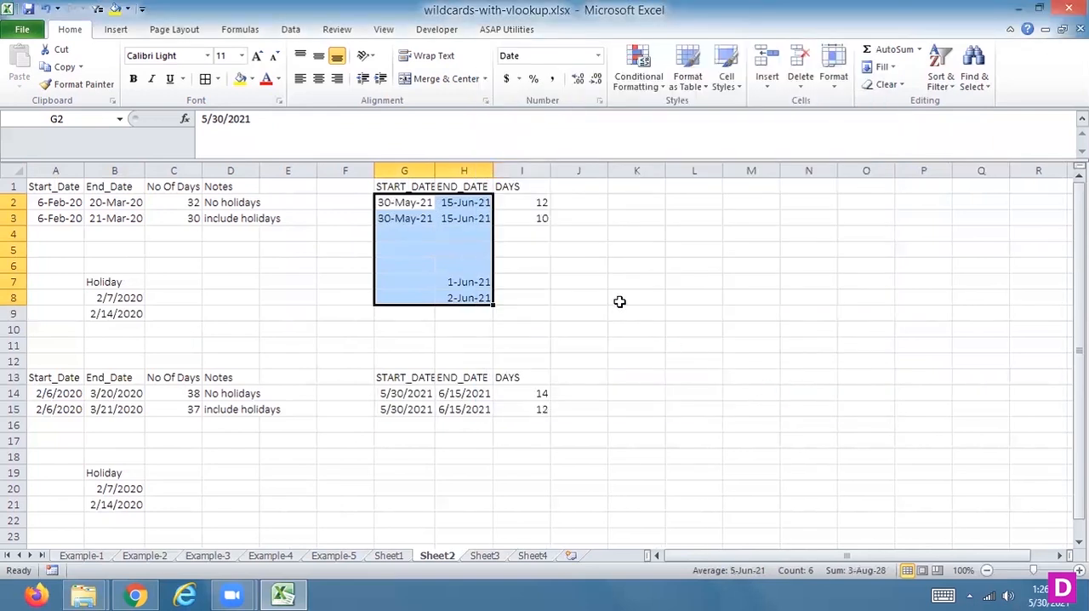
Step: Apply the 14-Mar-01 date type to the start and end dates in G14:H15
{"action": "left_click_drag", "start_coordinate": [396, 390], "coordinate": [486, 414]}
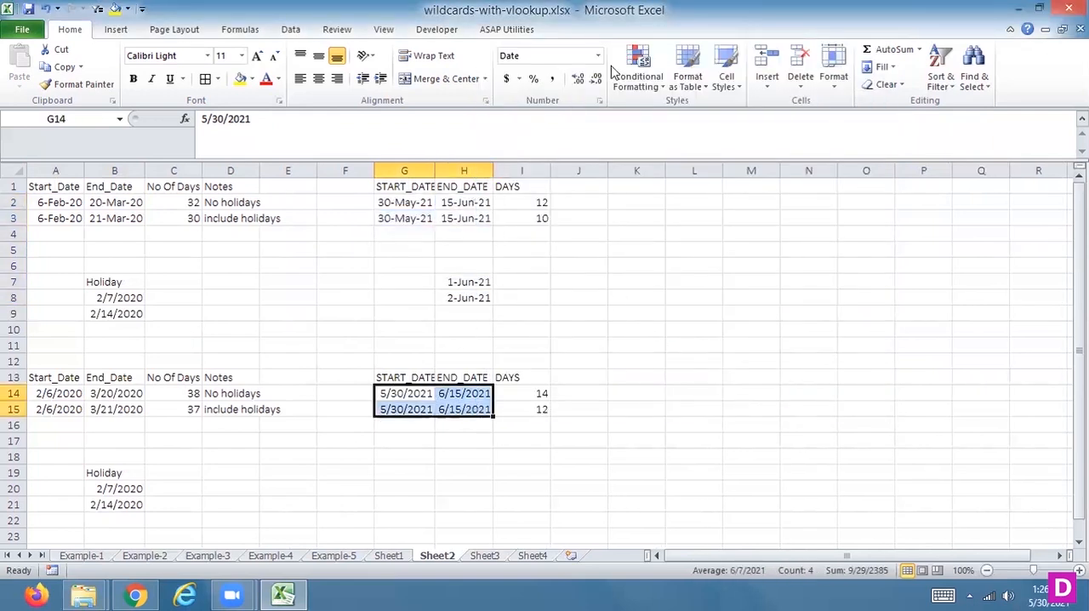
{"action": "left_click", "coordinate": [598, 56]}
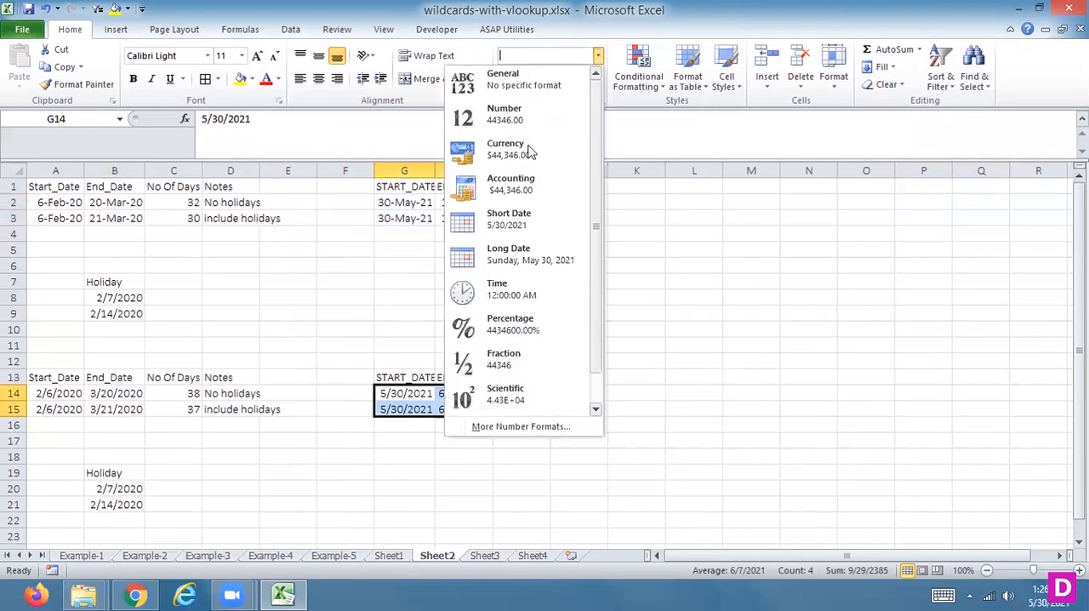
{"action": "left_click", "coordinate": [487, 427]}
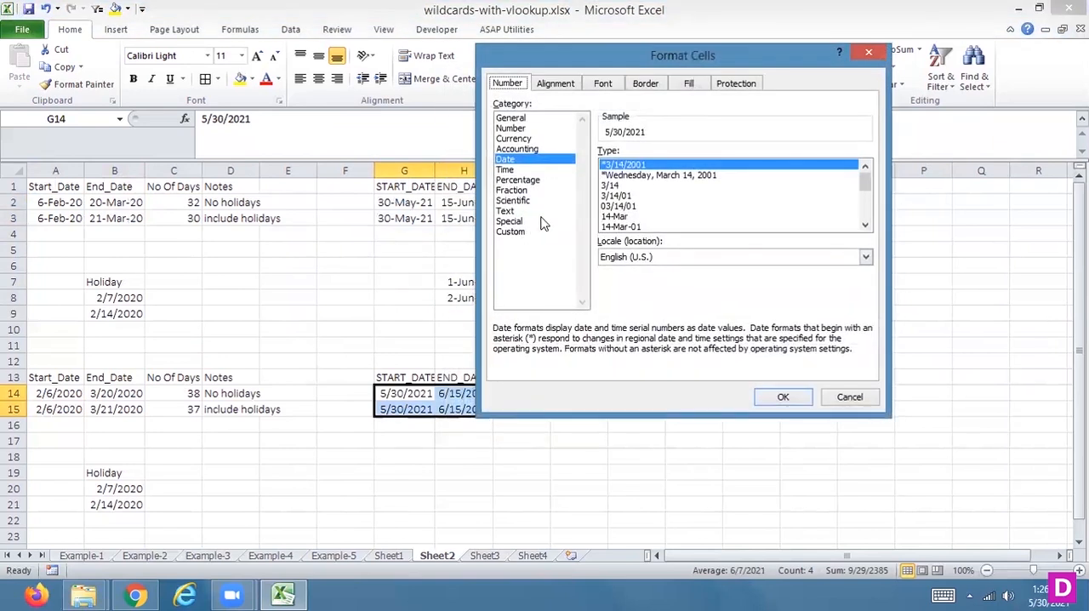
{"action": "left_click", "coordinate": [616, 227]}
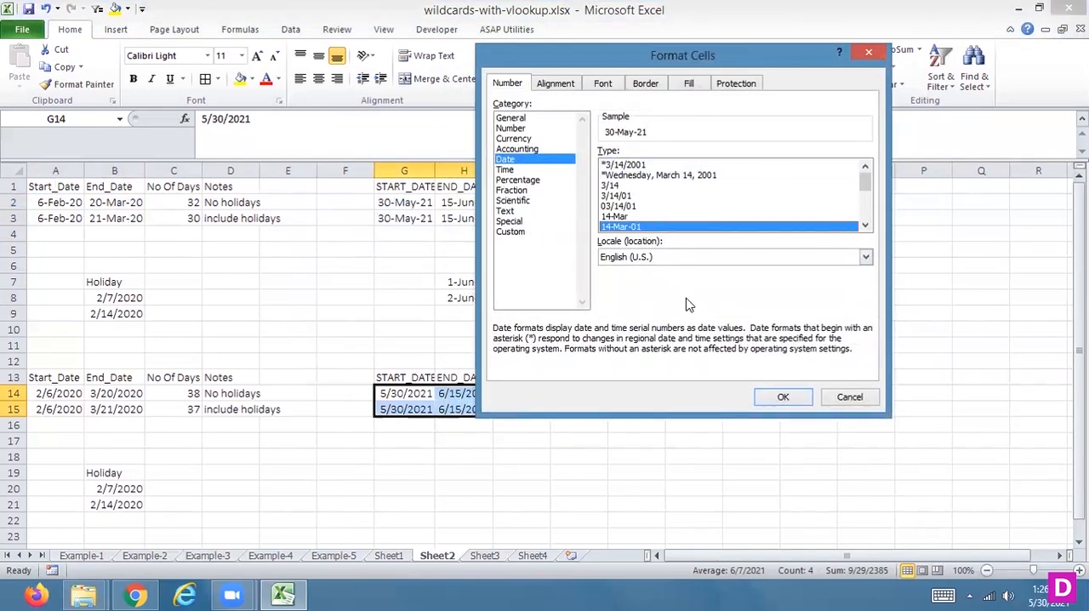
{"action": "left_click", "coordinate": [781, 397]}
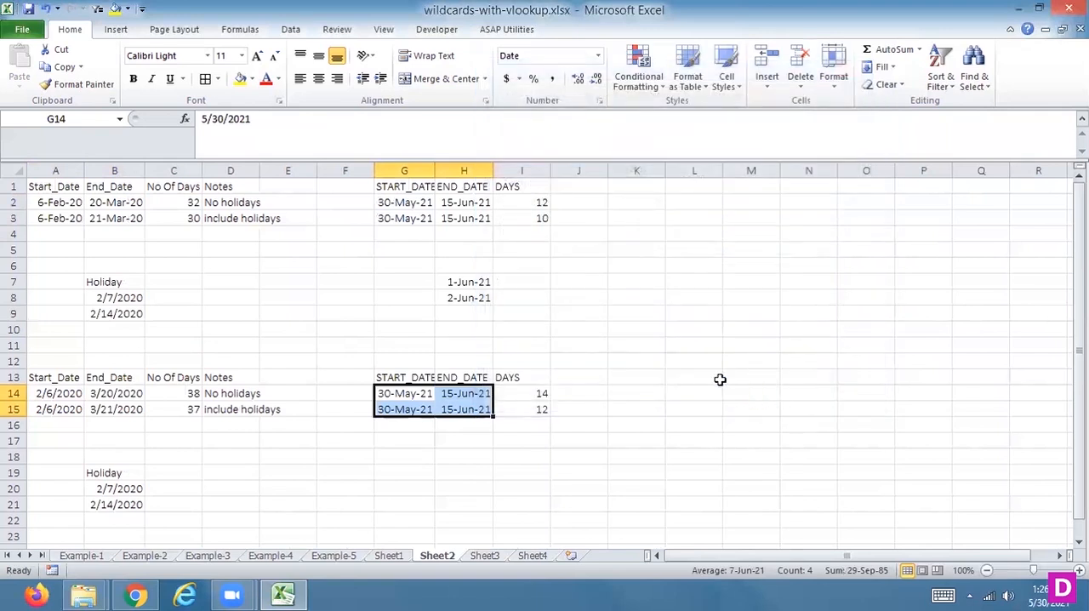
Step: Widen columns H and G so the START_DATE and END_DATE headings have ample room
{"action": "left_click", "coordinate": [528, 199]}
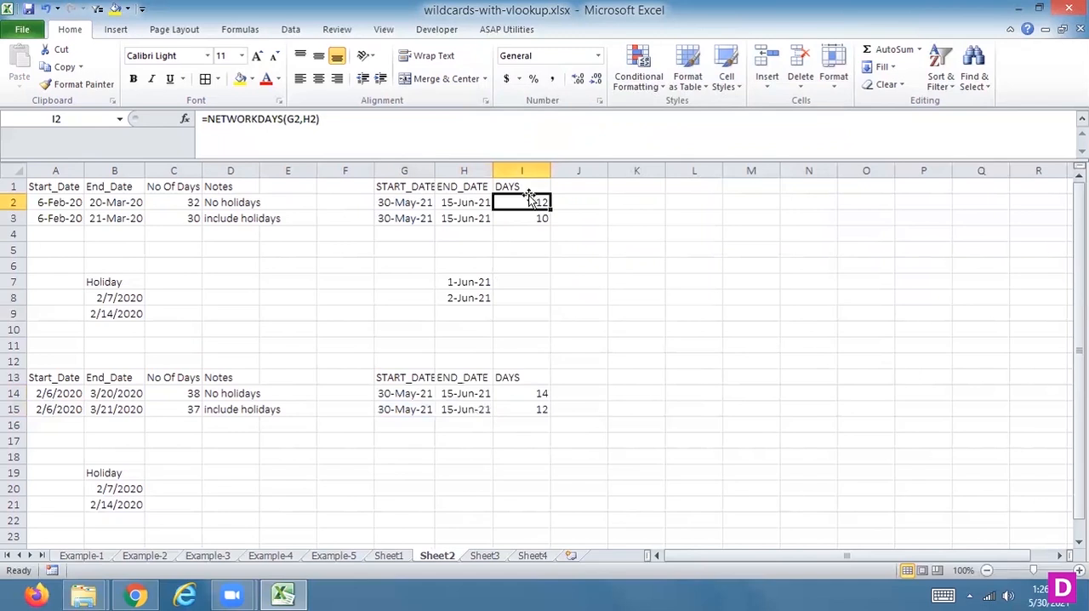
{"action": "left_click_drag", "start_coordinate": [494, 169], "coordinate": [542, 181]}
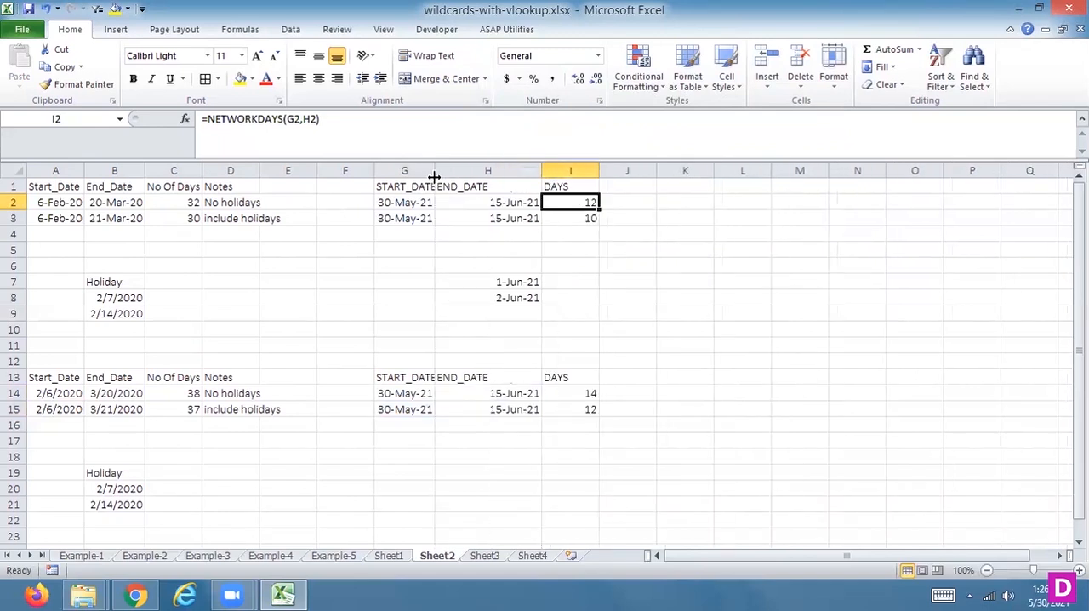
{"action": "left_click_drag", "start_coordinate": [434, 169], "coordinate": [482, 181]}
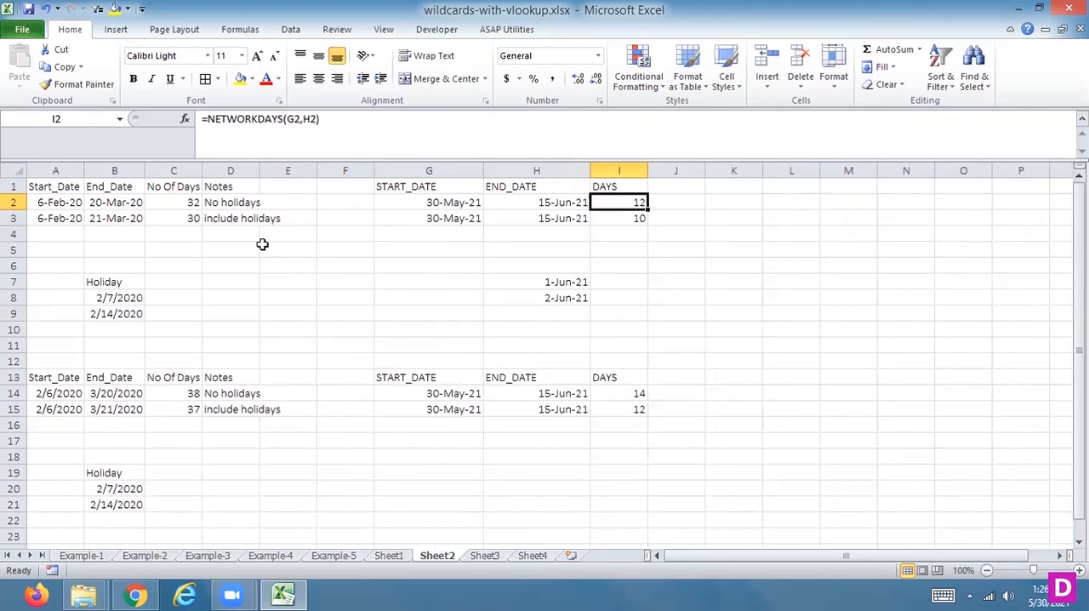
{"action": "left_click", "coordinate": [404, 557]}
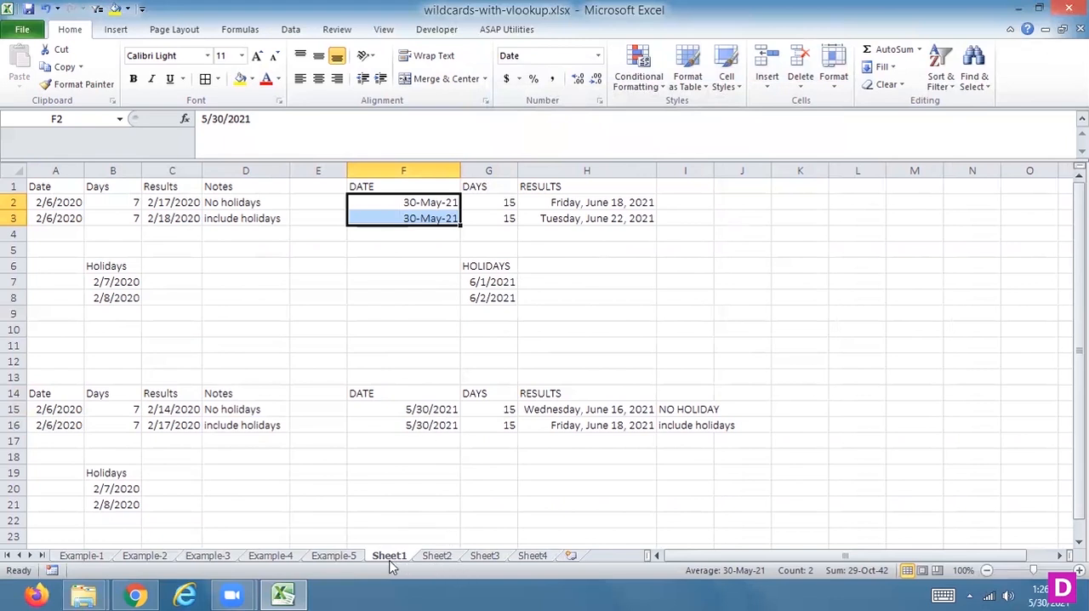
{"action": "left_click", "coordinate": [431, 558]}
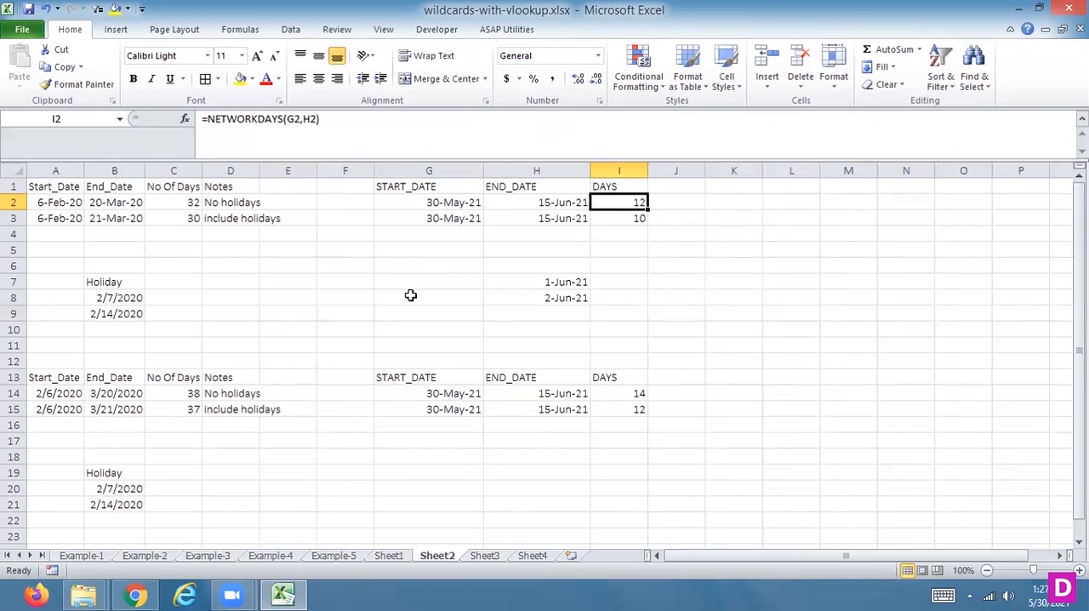
Step: Format G2:H3 with the *Wednesday, March 14, 2001 date type and widen columns G and H to fit the long dates
{"action": "left_click_drag", "start_coordinate": [442, 204], "coordinate": [542, 214]}
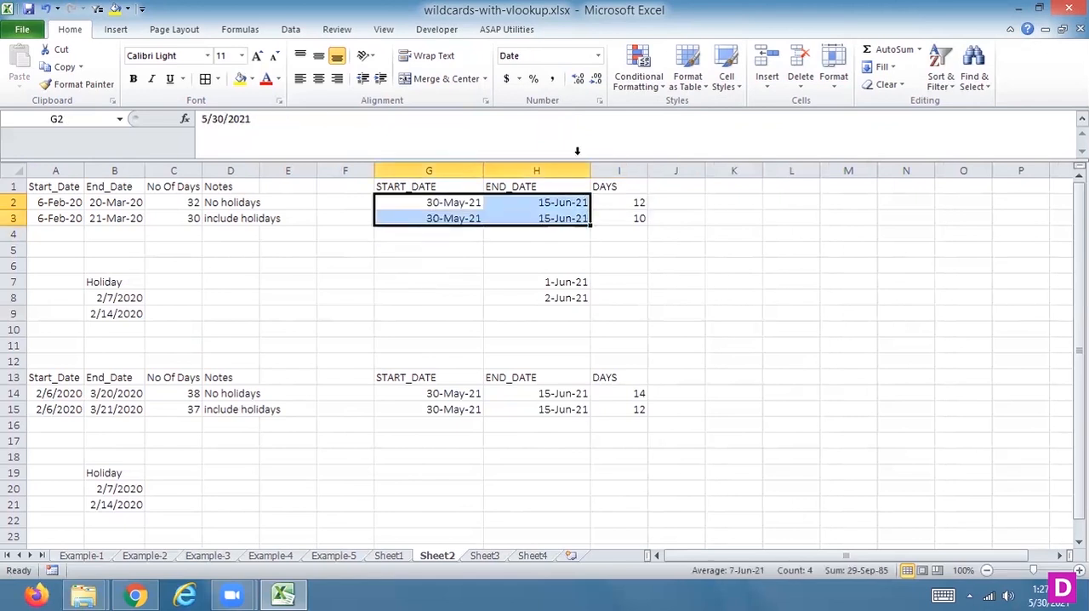
{"action": "left_click", "coordinate": [598, 55]}
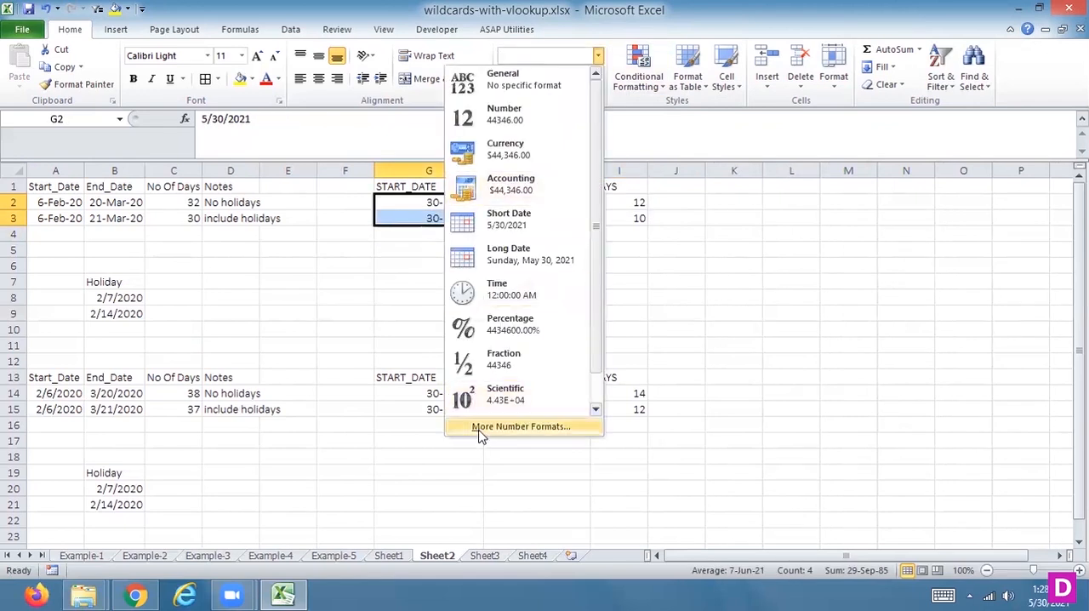
{"action": "left_click", "coordinate": [480, 428]}
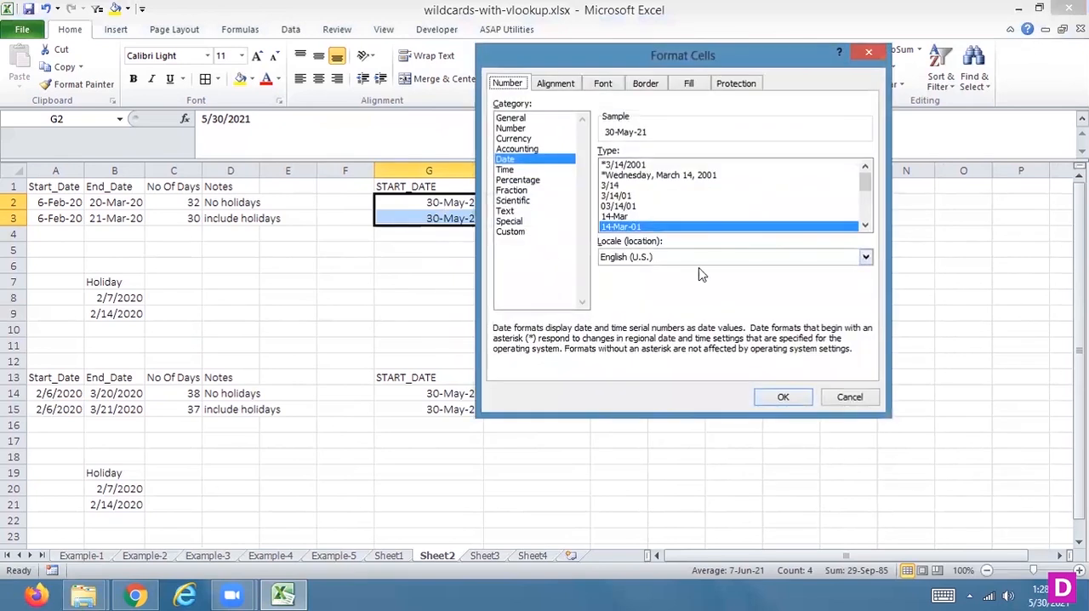
{"action": "left_click_drag", "start_coordinate": [865, 225], "coordinate": [863, 181]}
{"action": "left_click", "coordinate": [685, 175]}
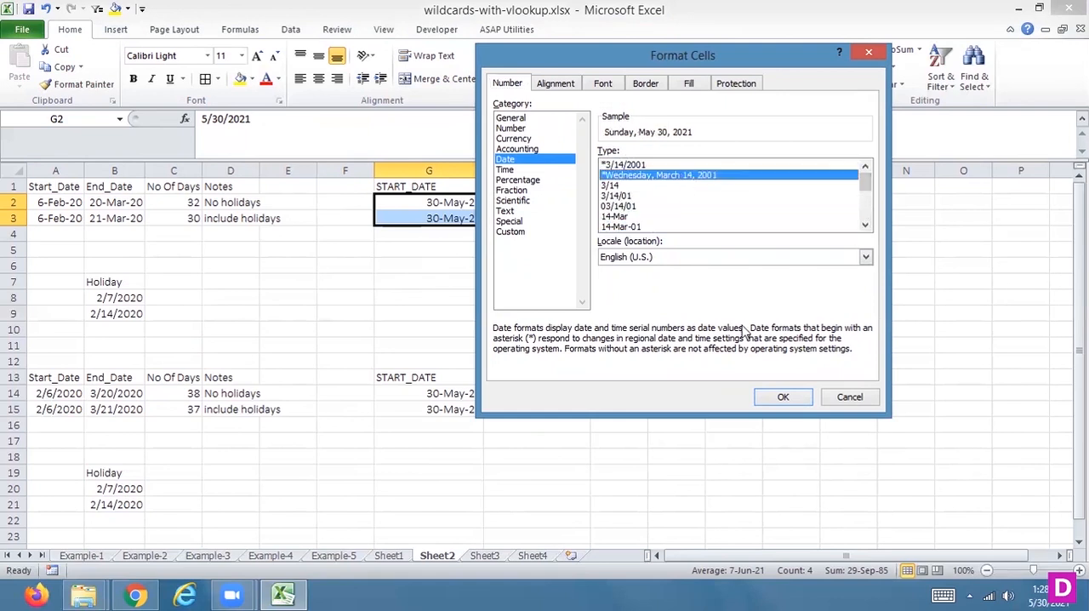
{"action": "left_click", "coordinate": [781, 396]}
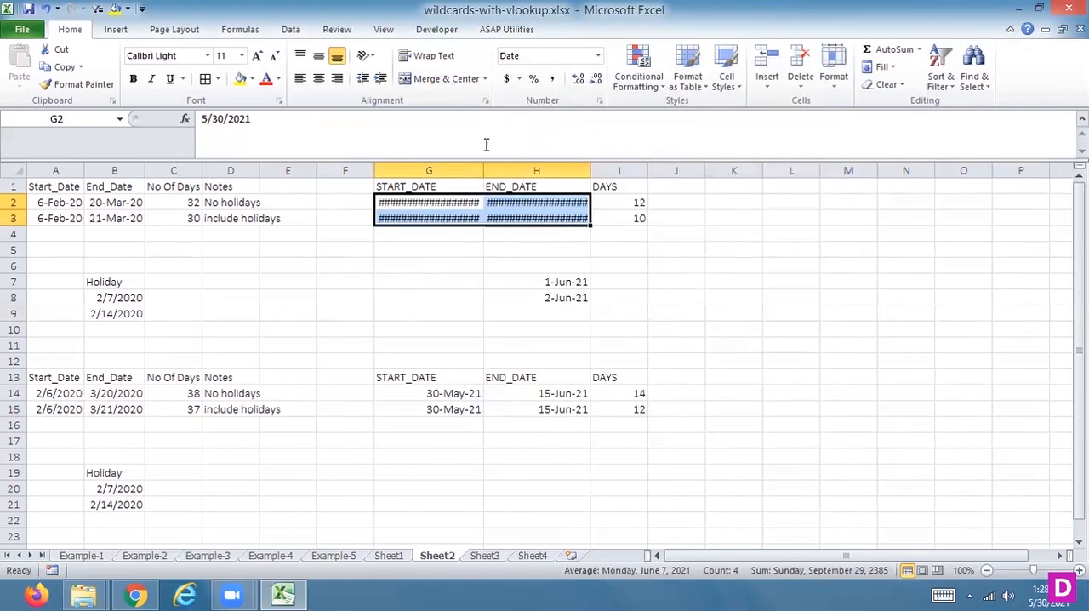
{"action": "left_click_drag", "start_coordinate": [484, 170], "coordinate": [532, 171]}
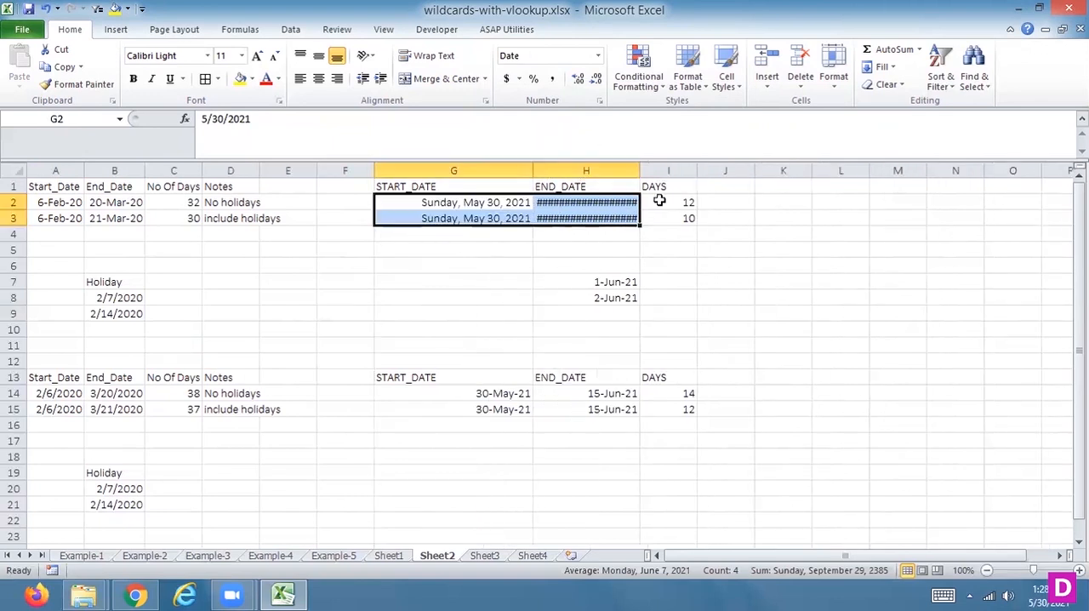
{"action": "left_click_drag", "start_coordinate": [640, 170], "coordinate": [696, 171]}
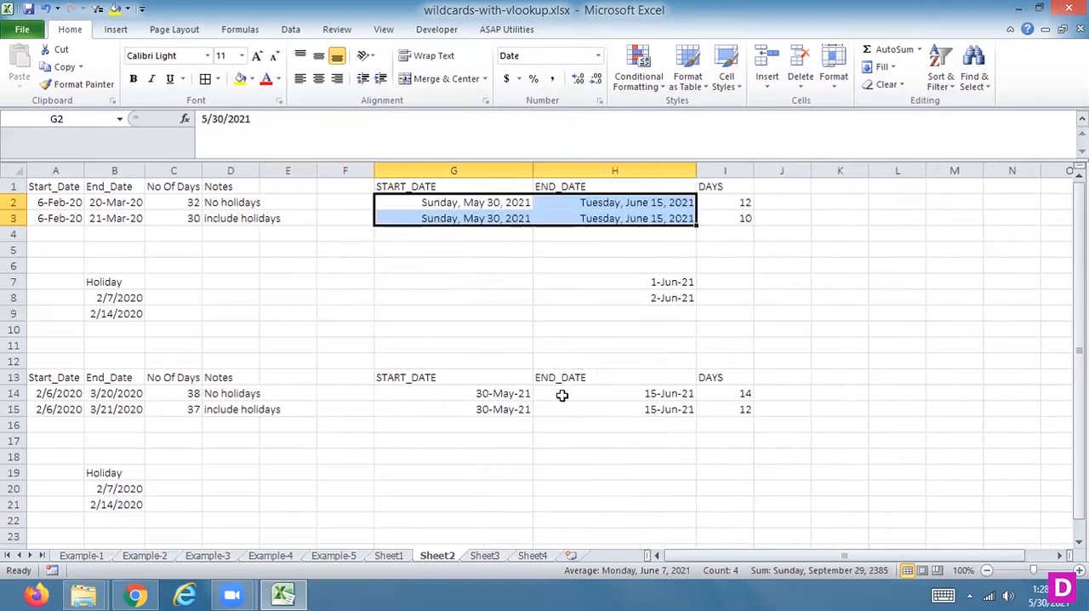
Step: Format the start and end dates in G14:H15 with the *Wednesday, March 14, 2001 date type
{"action": "left_click_drag", "start_coordinate": [496, 394], "coordinate": [622, 409]}
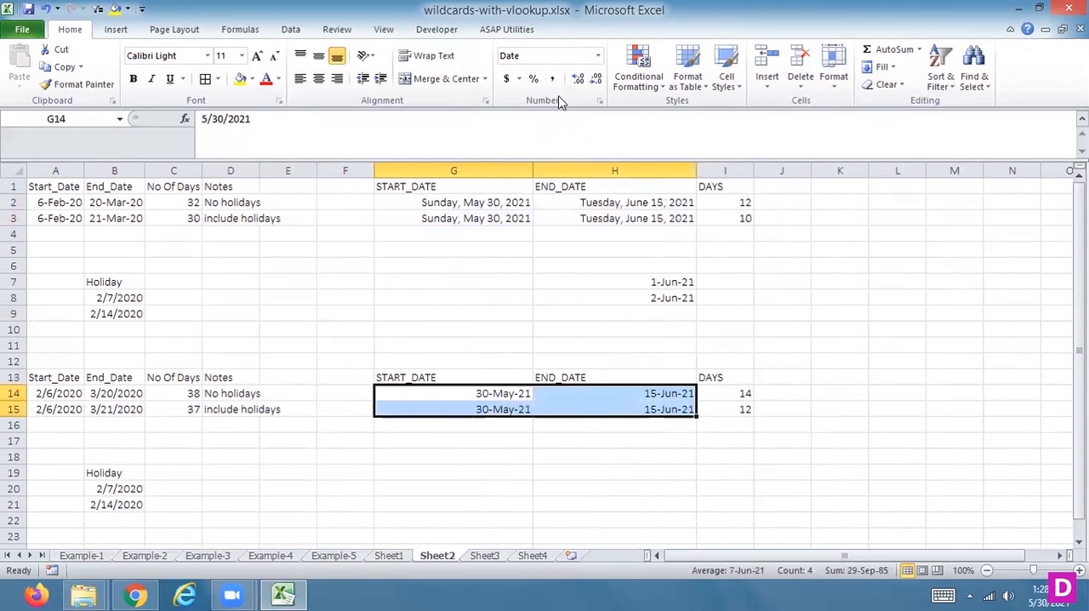
{"action": "left_click", "coordinate": [598, 56]}
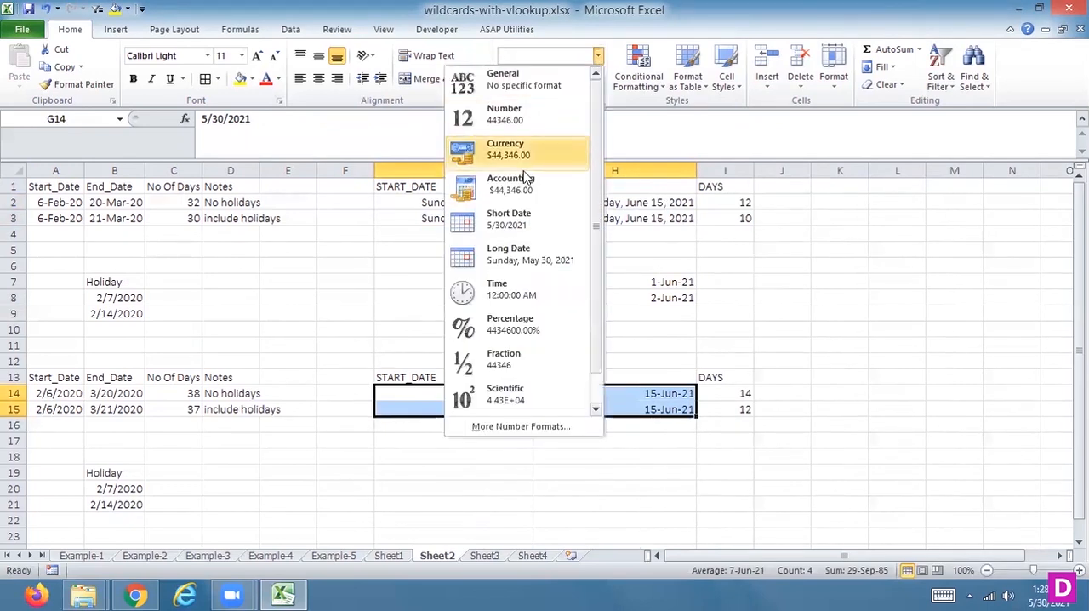
{"action": "left_click", "coordinate": [508, 427]}
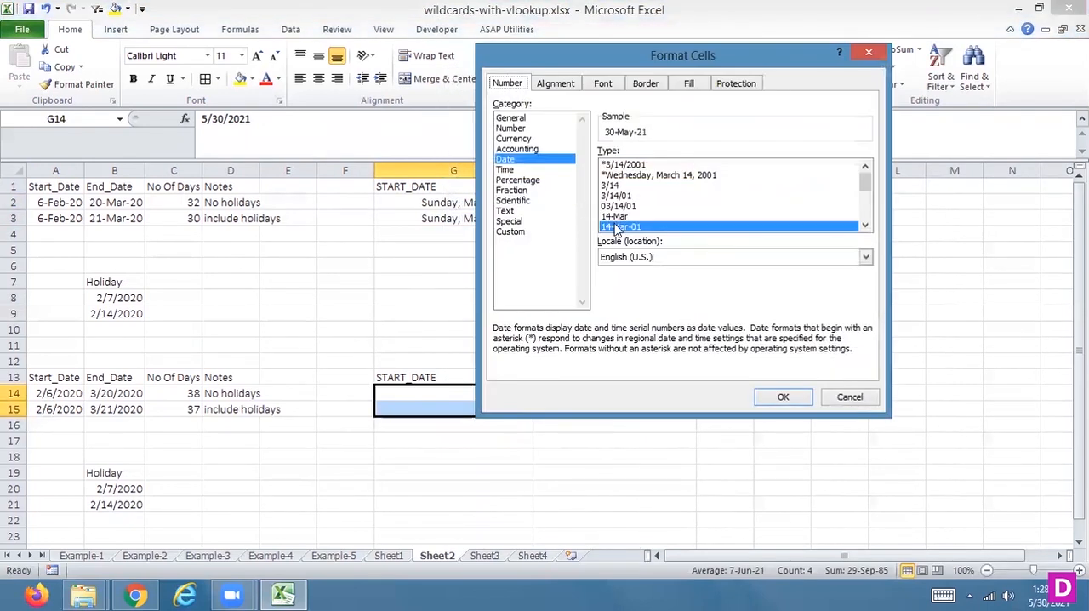
{"action": "left_click", "coordinate": [638, 175]}
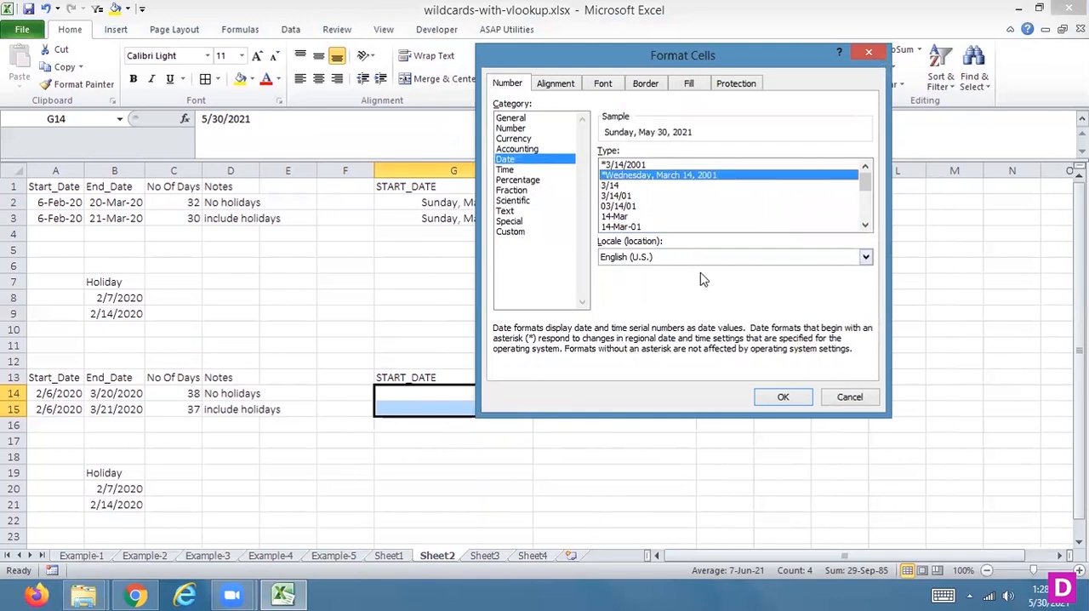
{"action": "left_click", "coordinate": [795, 398]}
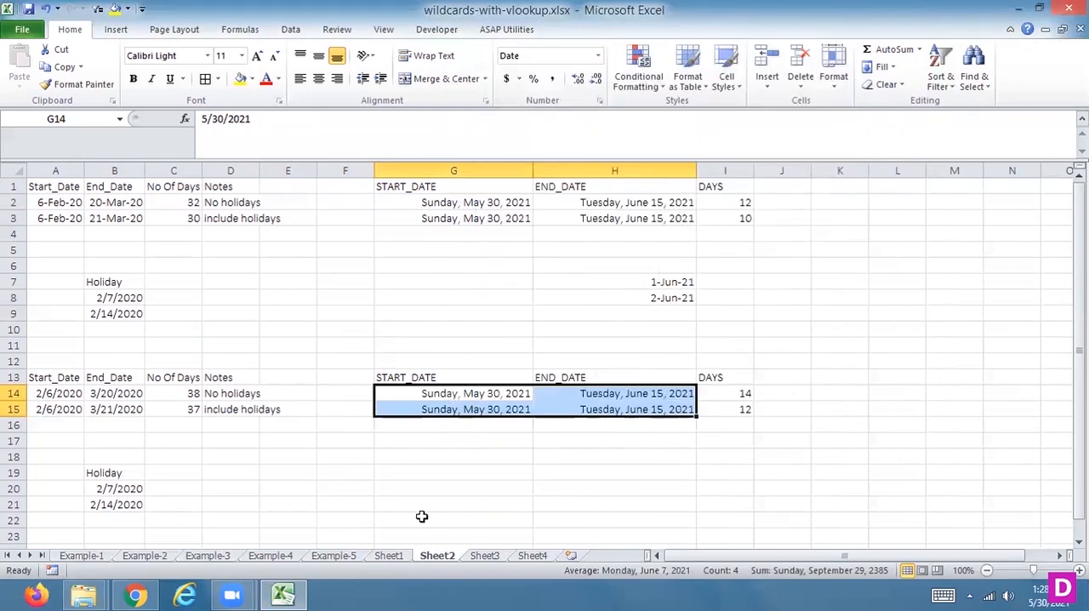
Step: On Sheet1, format the dates in F2:F3 with the *Wednesday, March 14, 2001 date type
{"action": "left_click", "coordinate": [388, 555]}
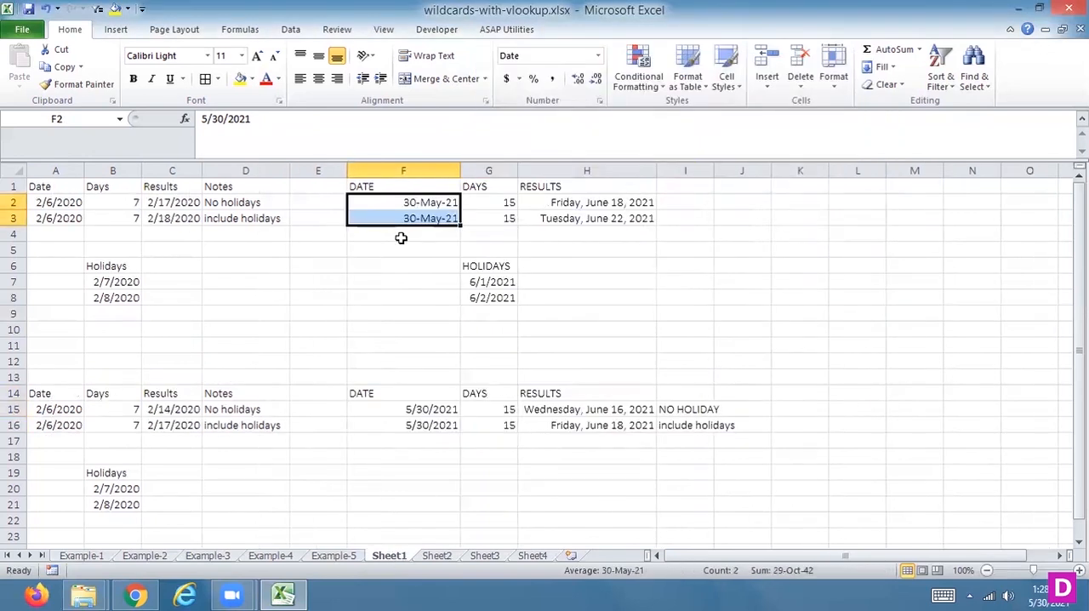
{"action": "left_click", "coordinate": [598, 55]}
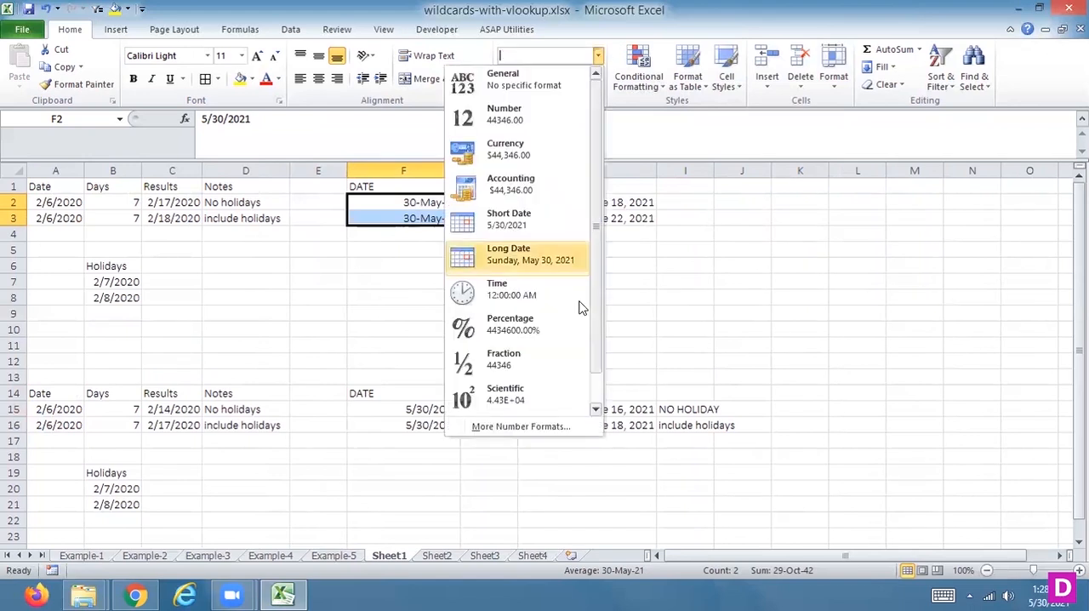
{"action": "left_click", "coordinate": [520, 426]}
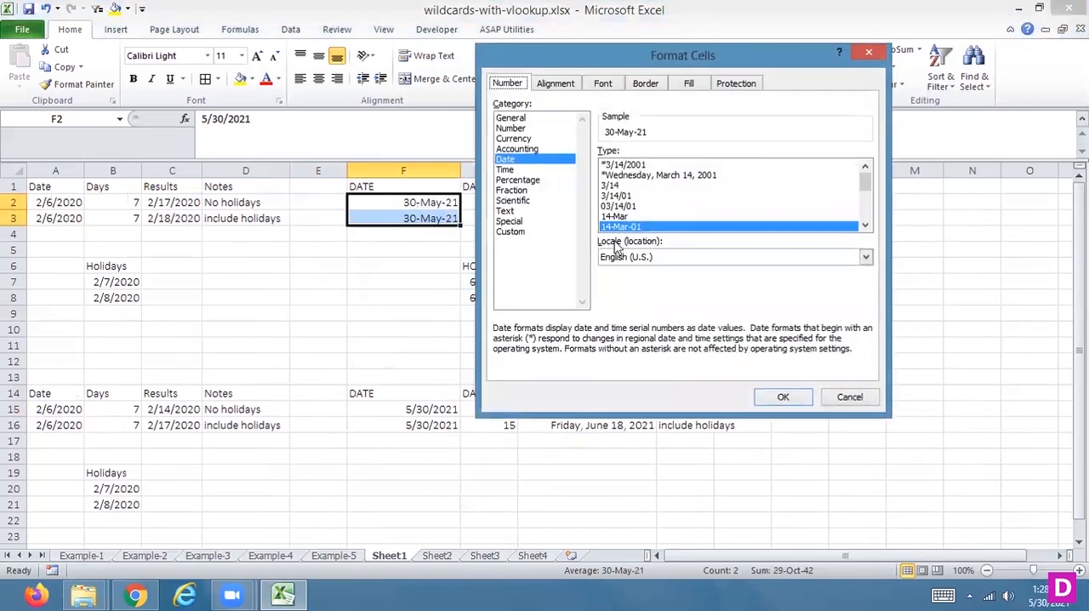
{"action": "left_click", "coordinate": [651, 175]}
{"action": "left_click", "coordinate": [780, 397]}
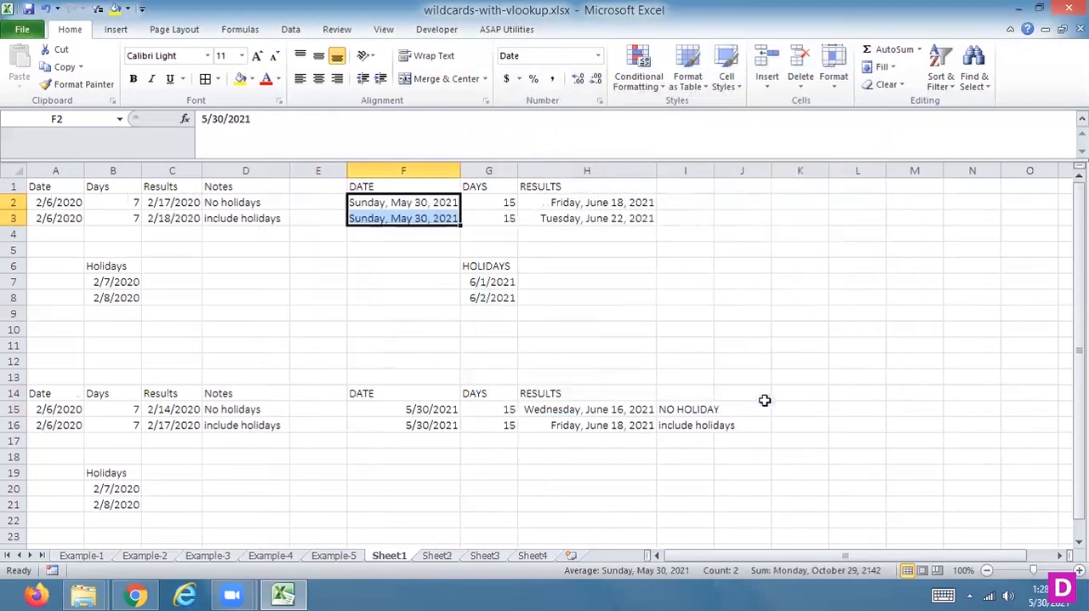
Step: Apply the *Wednesday, March 14, 2001 date type to the holiday dates in G7:G8
{"action": "left_click_drag", "start_coordinate": [426, 409], "coordinate": [429, 432]}
{"action": "left_click_drag", "start_coordinate": [499, 281], "coordinate": [494, 295]}
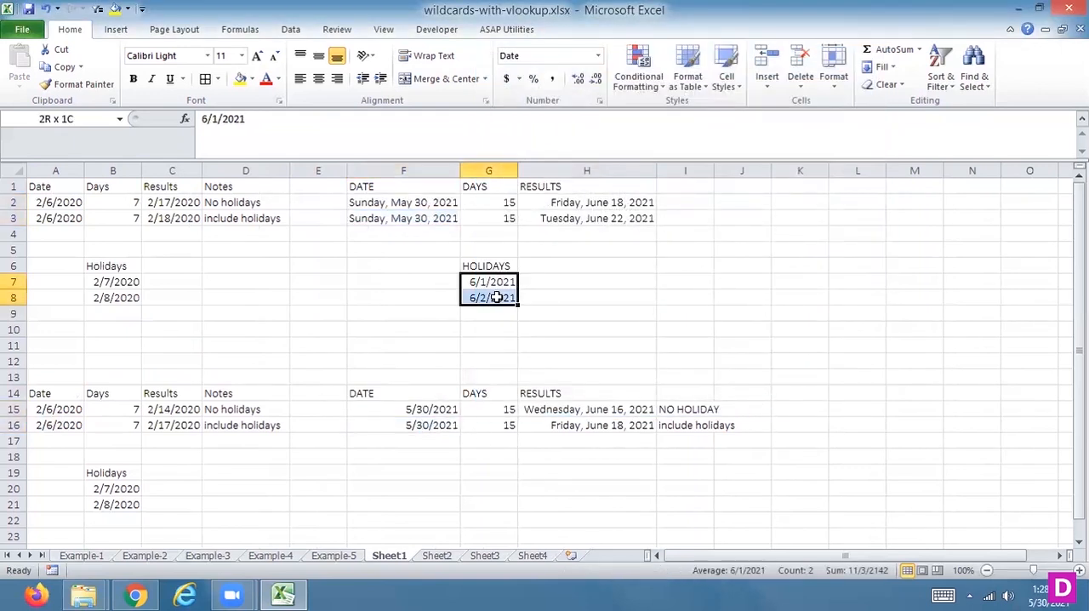
{"action": "left_click", "coordinate": [598, 56]}
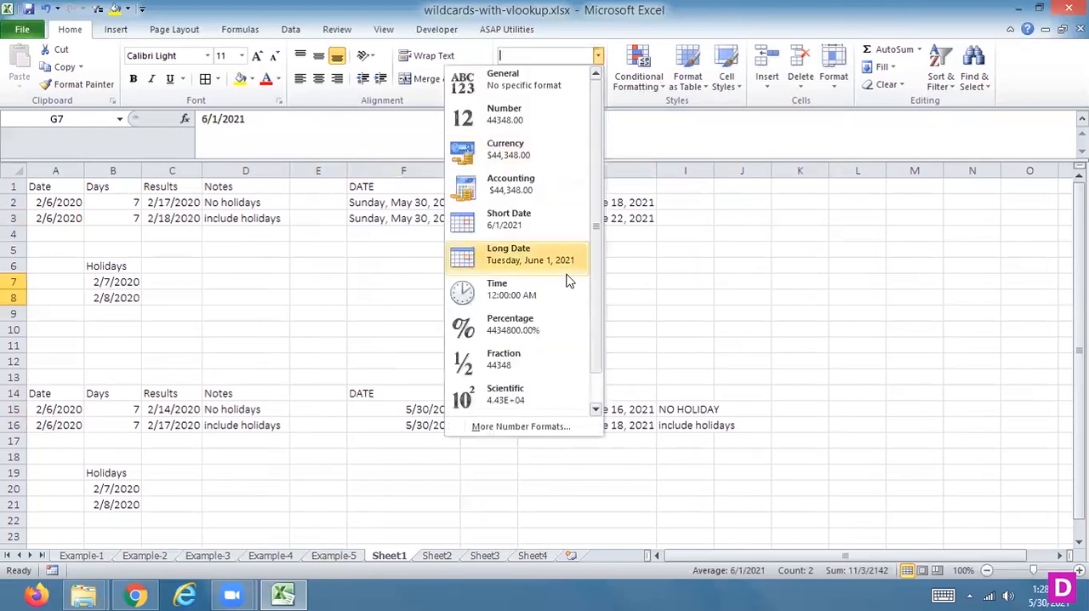
{"action": "left_click", "coordinate": [491, 428]}
{"action": "left_click", "coordinate": [614, 175]}
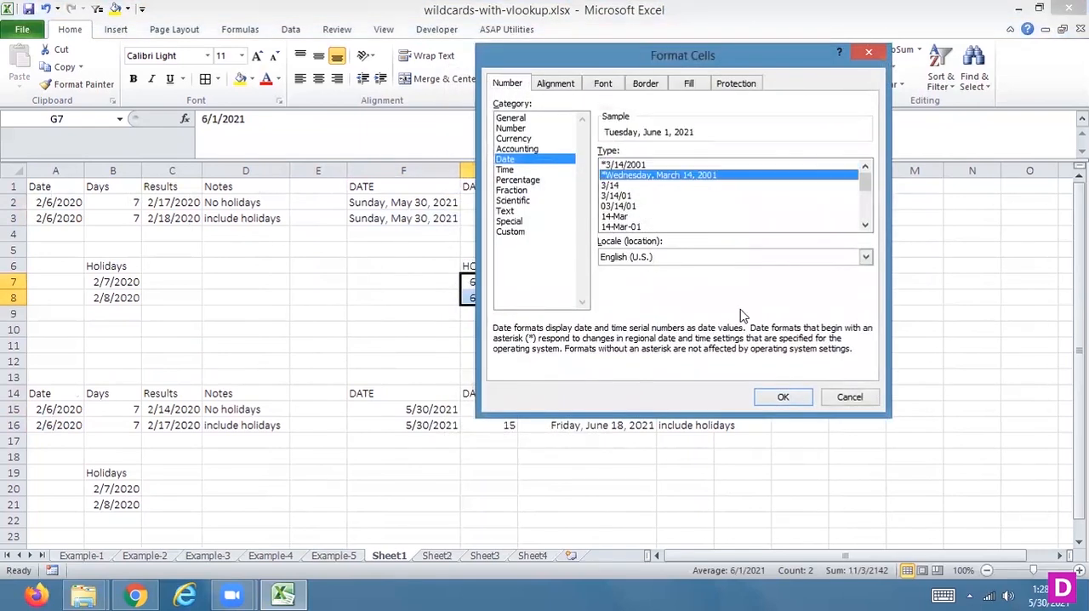
{"action": "left_click", "coordinate": [768, 396]}
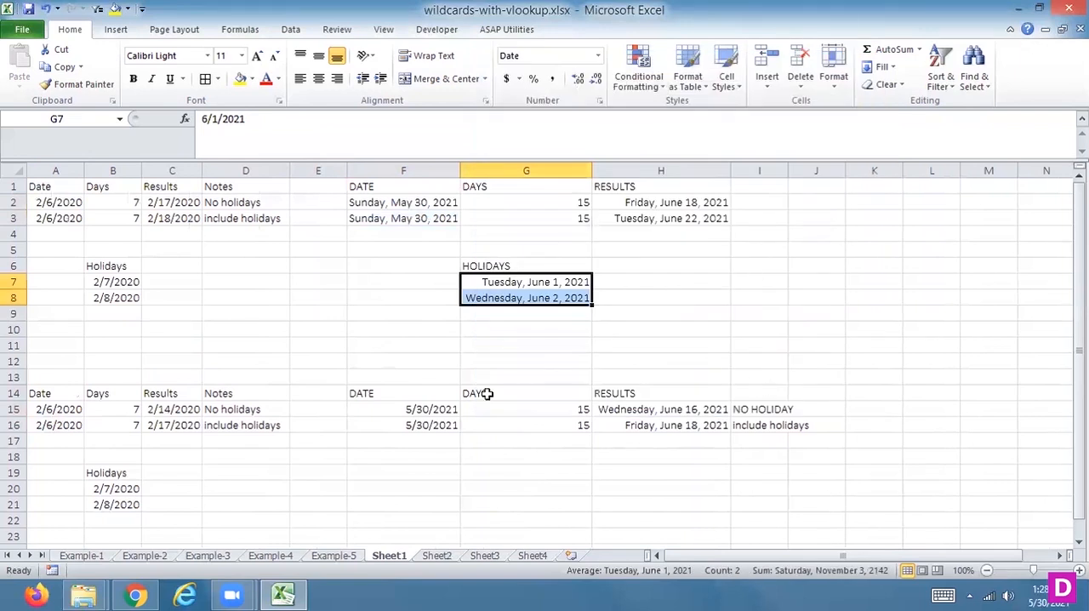
Step: Format the DATE cells from F15 down to F23 with the *Wednesday, March 14, 2001 date type
{"action": "left_click_drag", "start_coordinate": [428, 407], "coordinate": [410, 545]}
{"action": "left_click", "coordinate": [598, 57]}
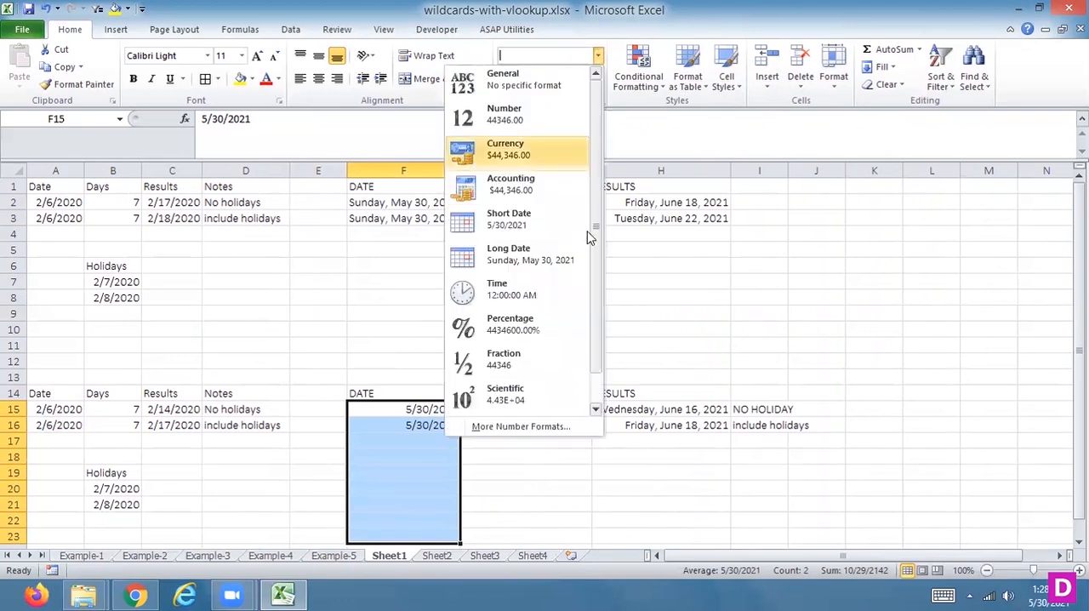
{"action": "left_click", "coordinate": [490, 425]}
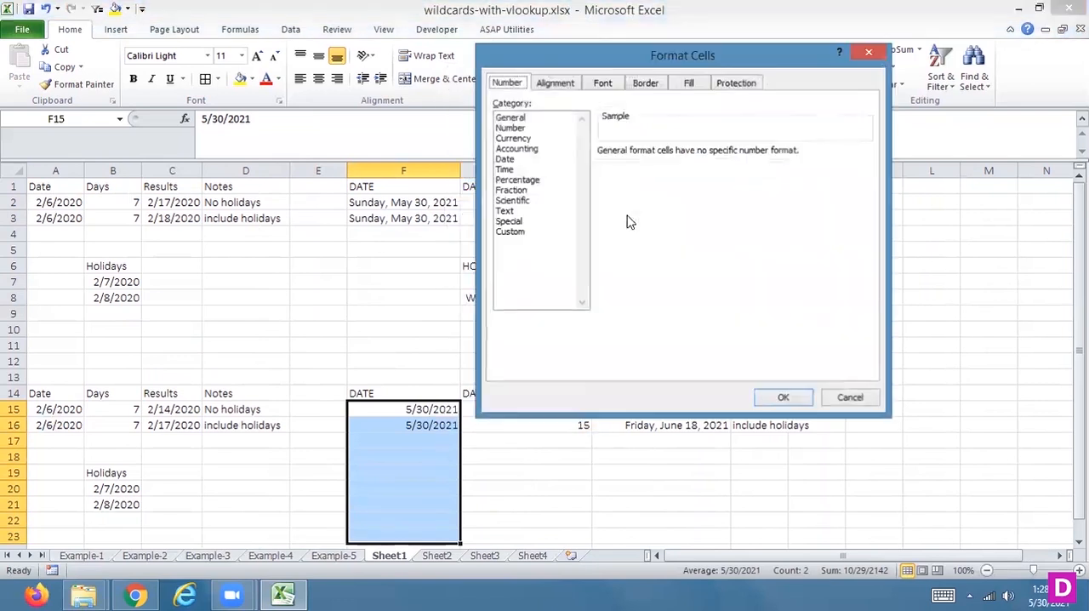
{"action": "left_click", "coordinate": [505, 159]}
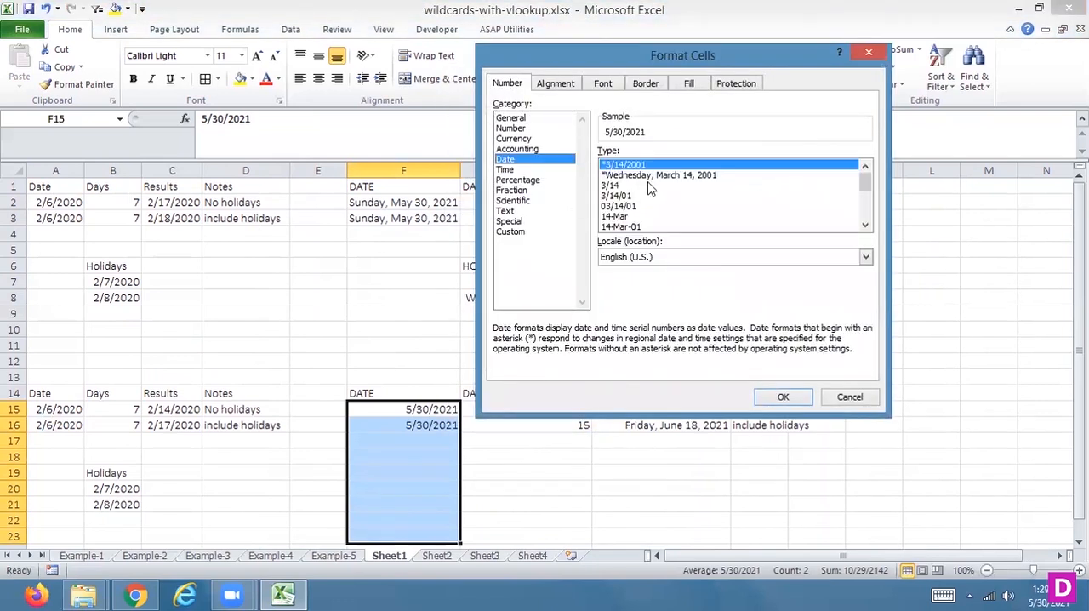
{"action": "left_click", "coordinate": [651, 176]}
{"action": "left_click", "coordinate": [783, 397]}
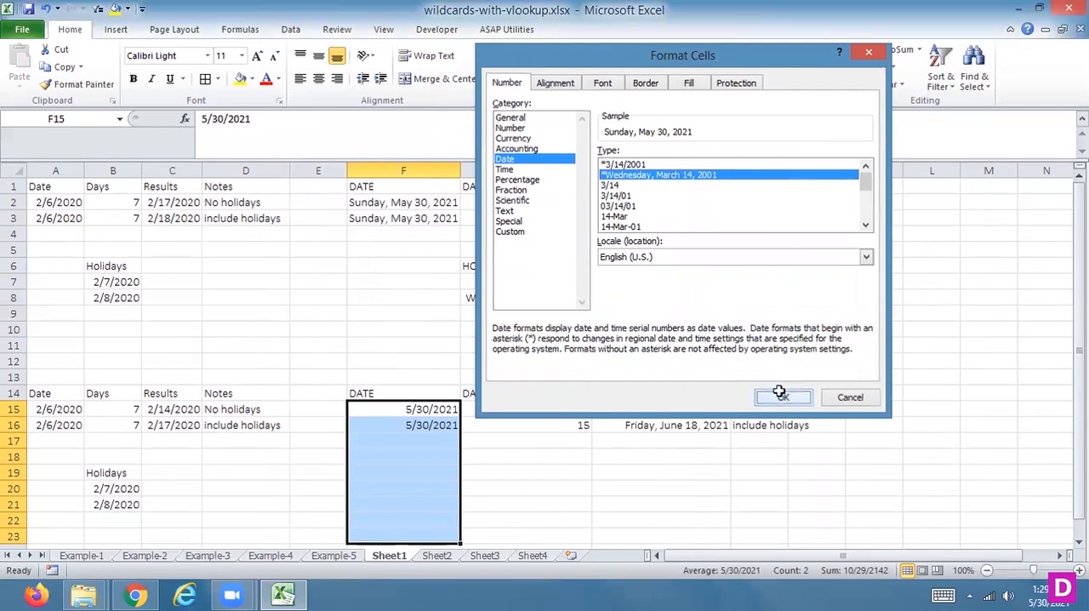
Step: Enter the date 06/01/2021 in F17, below the second table's dates, and move on to G17
{"action": "left_click", "coordinate": [404, 441]}
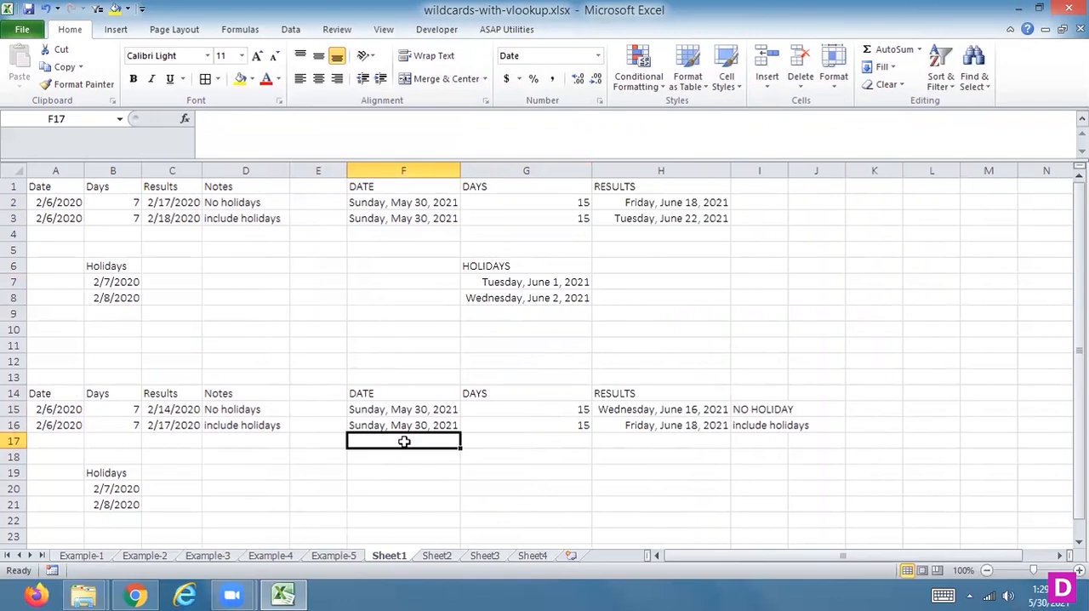
{"action": "type", "text": "06"}
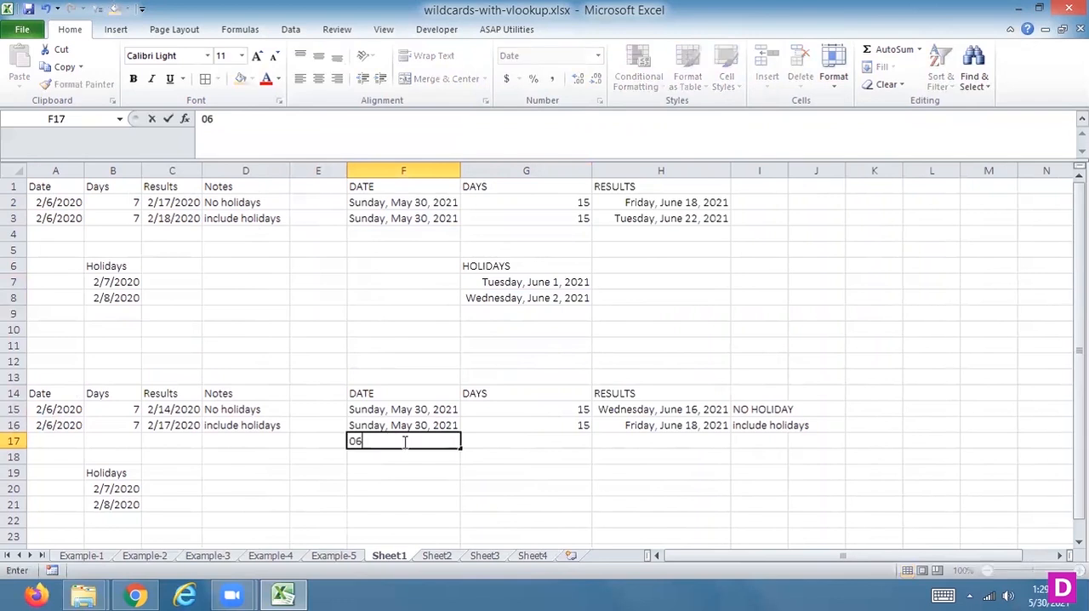
{"action": "type", "text": "/0"}
{"action": "type", "text": "1/20"}
{"action": "type", "text": "21"}
{"action": "key", "text": "Return"}
{"action": "left_click", "coordinate": [404, 441]}
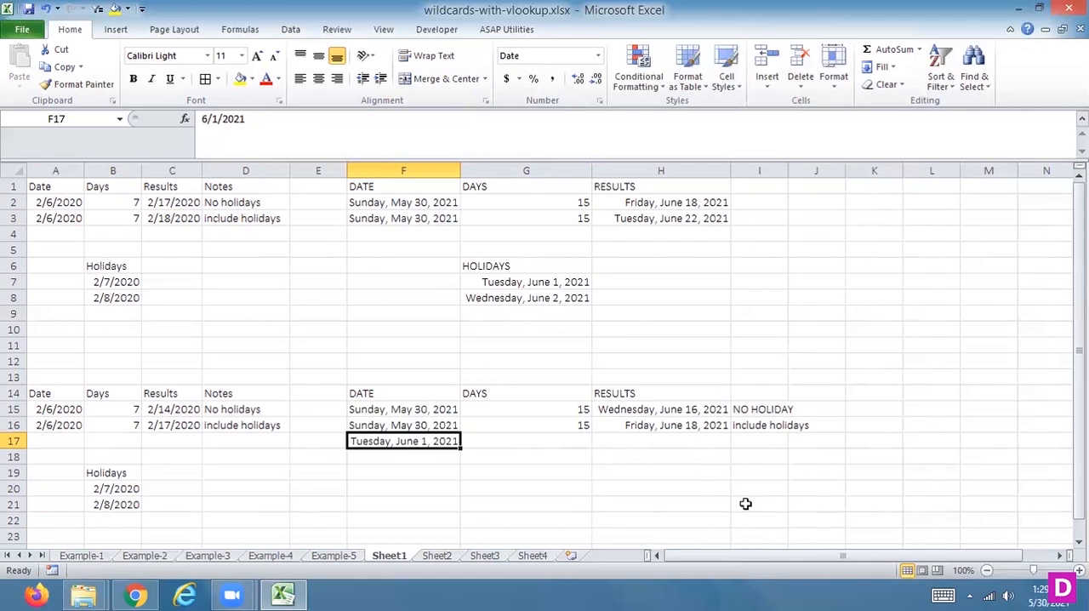
{"action": "key", "text": "Tab"}
{"action": "key", "text": "Tab"}
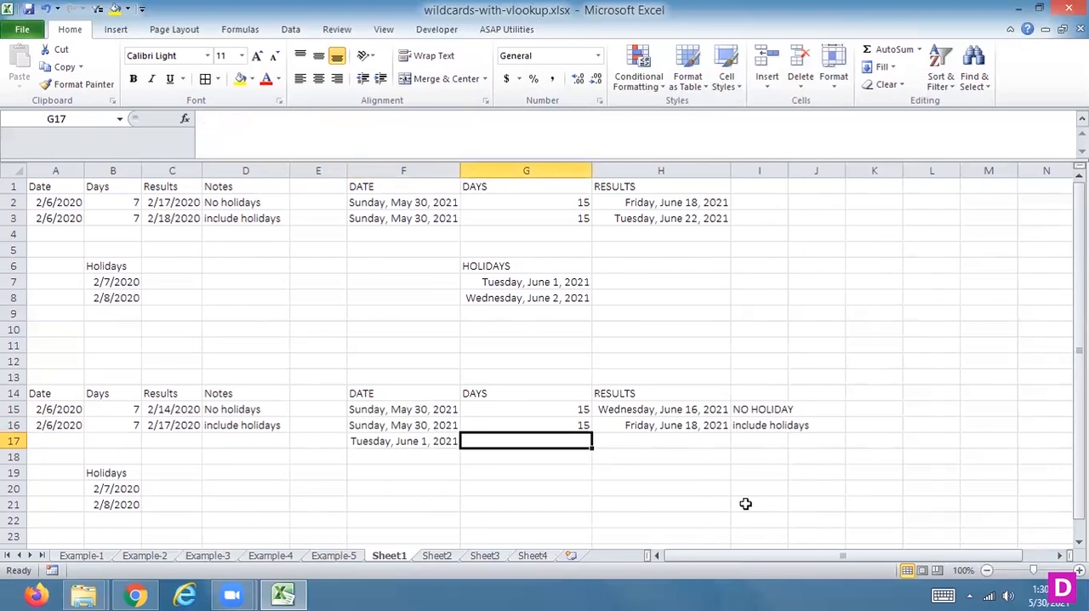